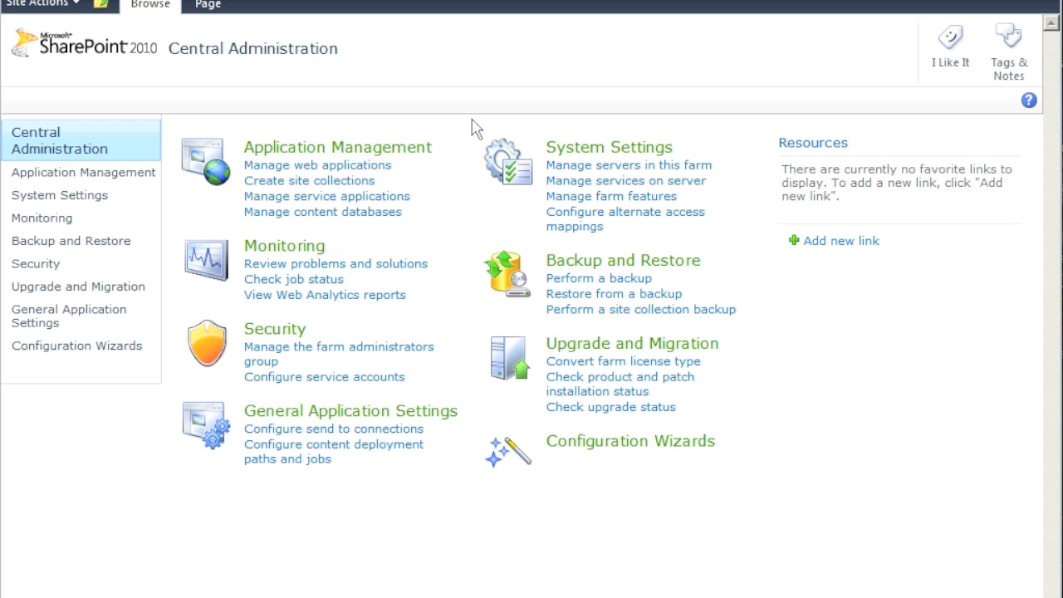
- Go to web application management from the Central Administration home page
click(304, 151)
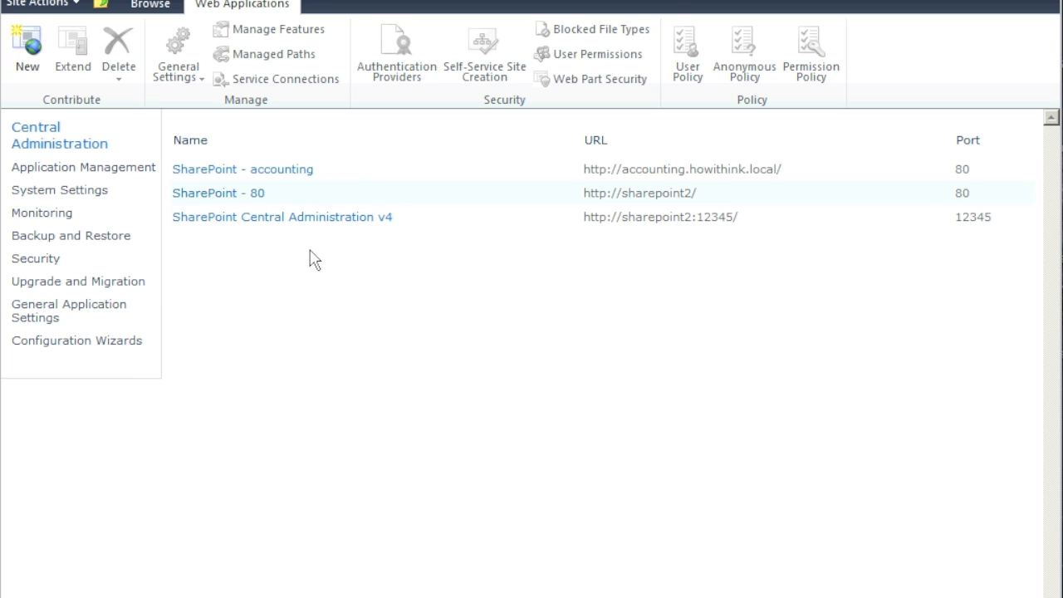
- Review the Central Administration v4, SharePoint - accounting and SharePoint - 80 web applications
click(303, 221)
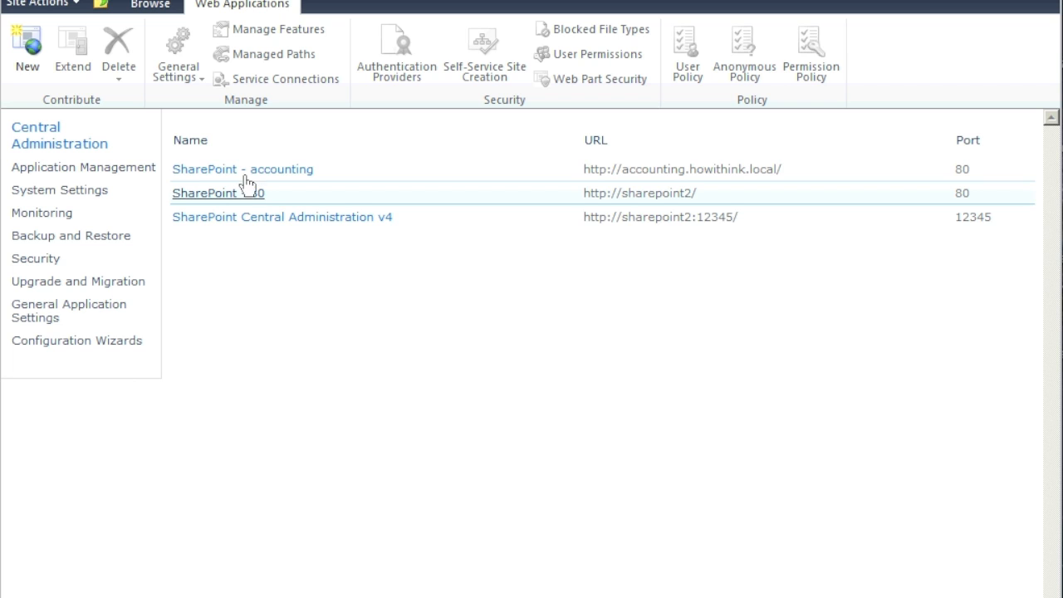
click(275, 178)
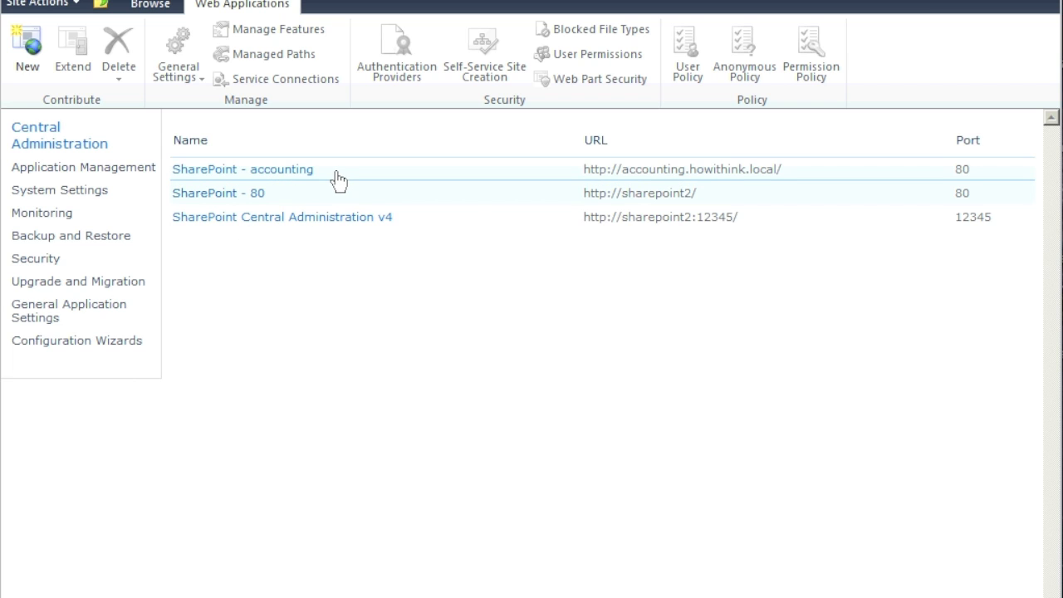
click(664, 196)
- Start a new web application and name its IIS site SharePoint - IT on port 80
click(27, 46)
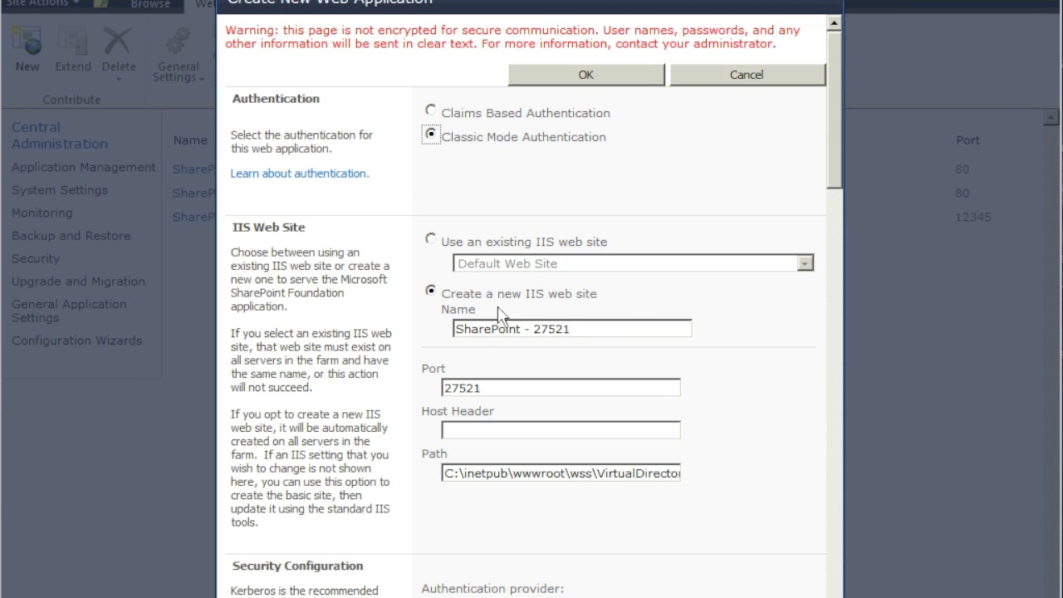
click(594, 330)
key(BackSpace)
key(BackSpace)
key(BackSpace)
key(BackSpace)
key(BackSpace)
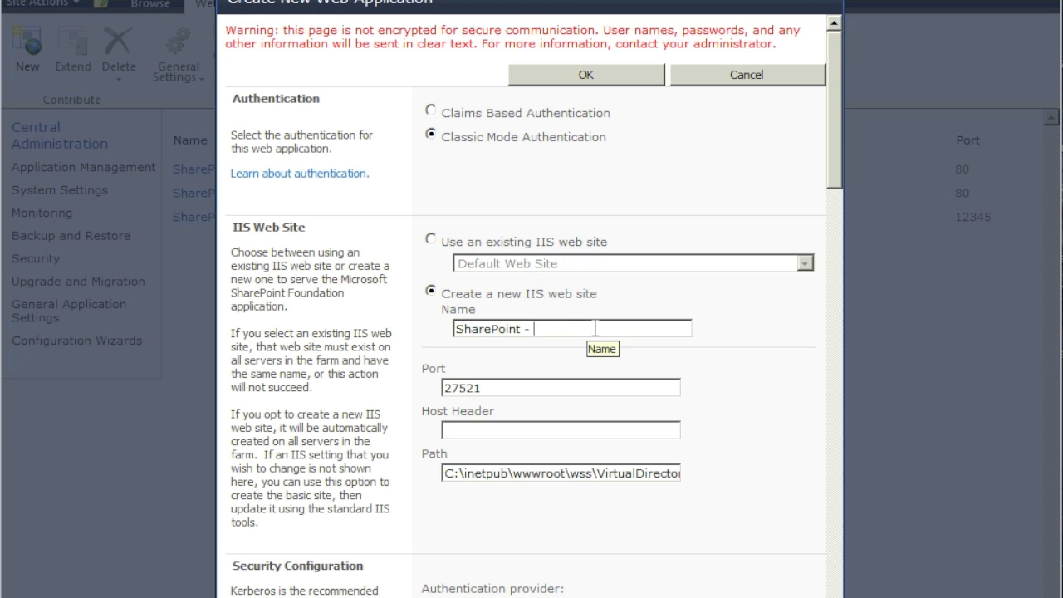
text(IT)
key(Tab)
text(80)
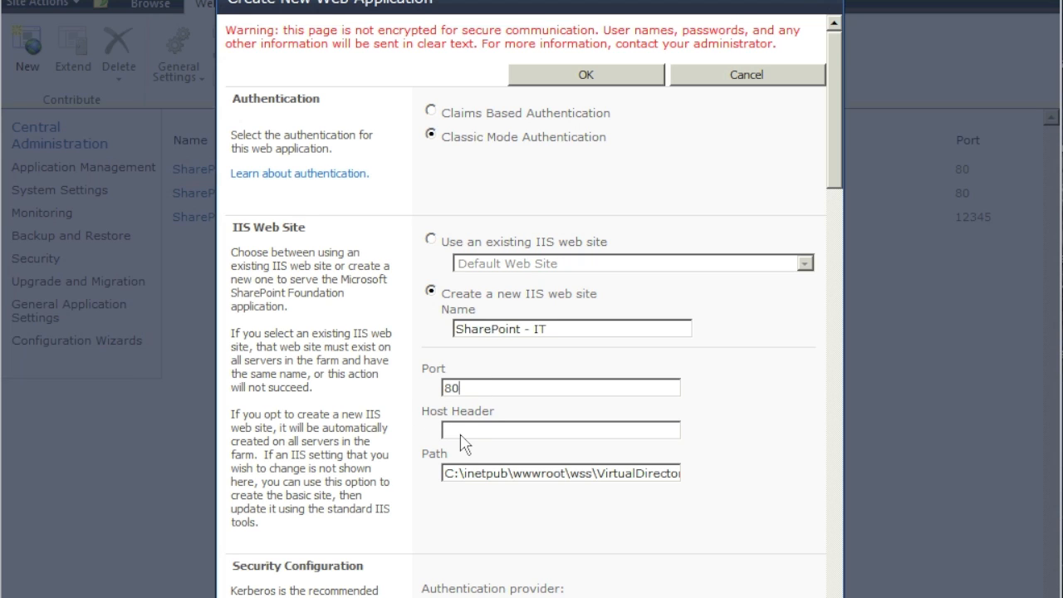
- Set the host header to it.howithink.local and check the virtual directory path
click(461, 430)
text(IT)
key(BackSpace)
text(it.howithink.local)
drag(536, 474, 691, 476)
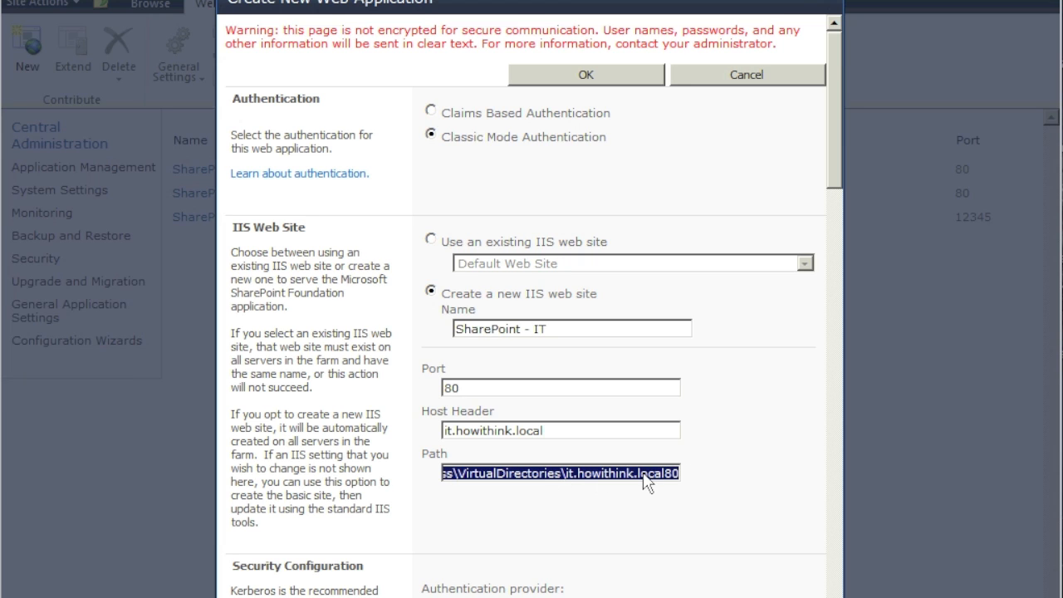
click(728, 433)
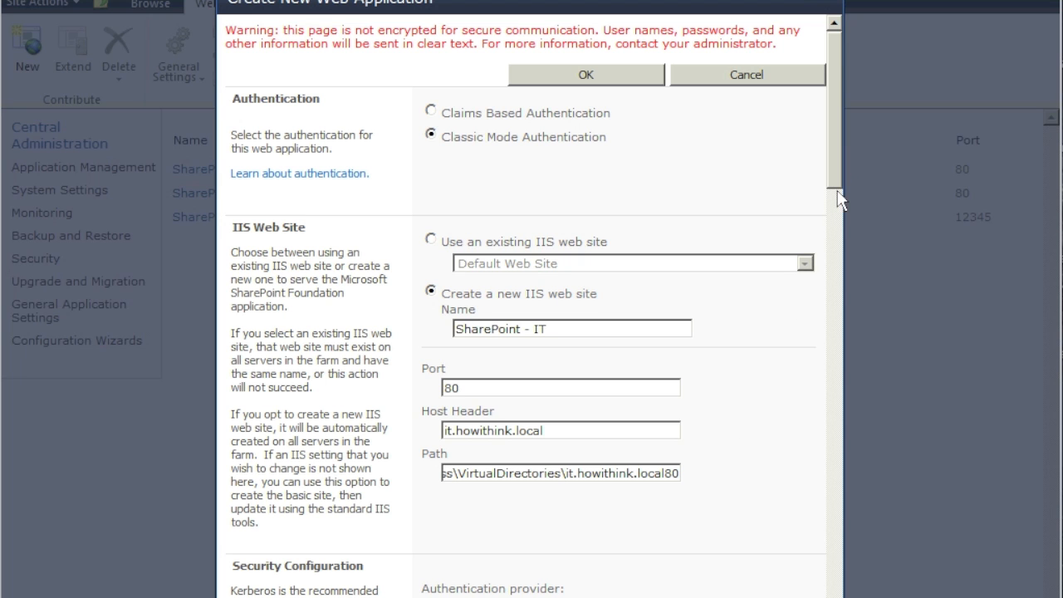
scroll(838, 267, down, 1)
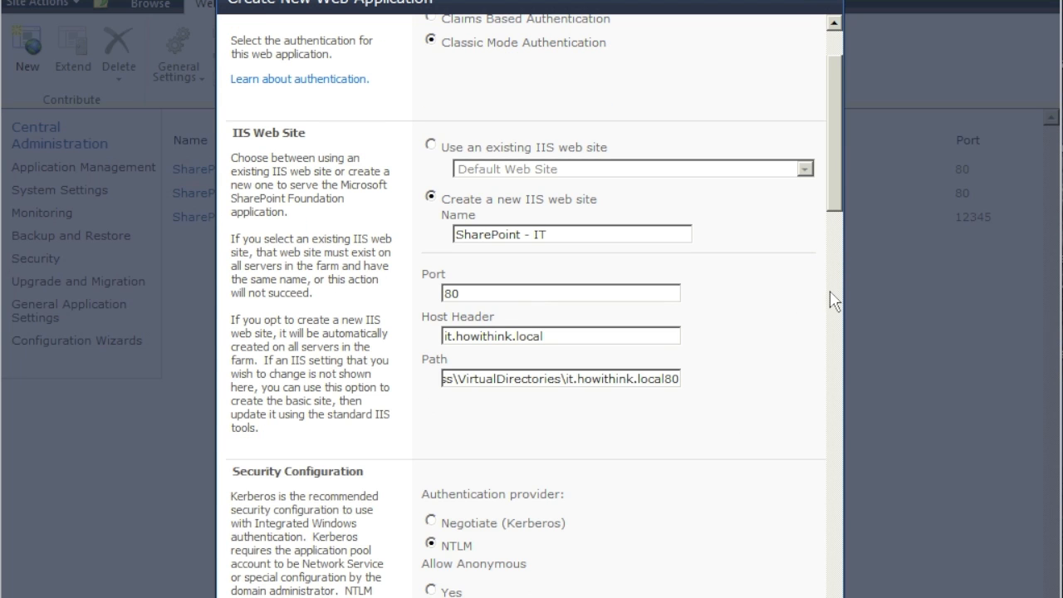
scroll(835, 291, down, 2)
scroll(833, 298, down, 3)
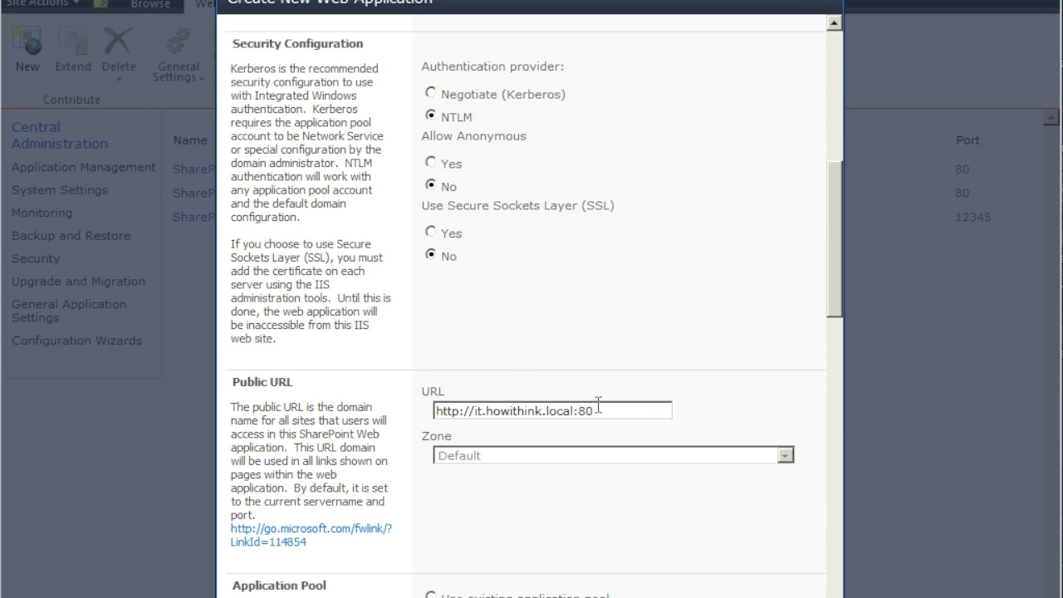
drag(600, 410, 432, 410)
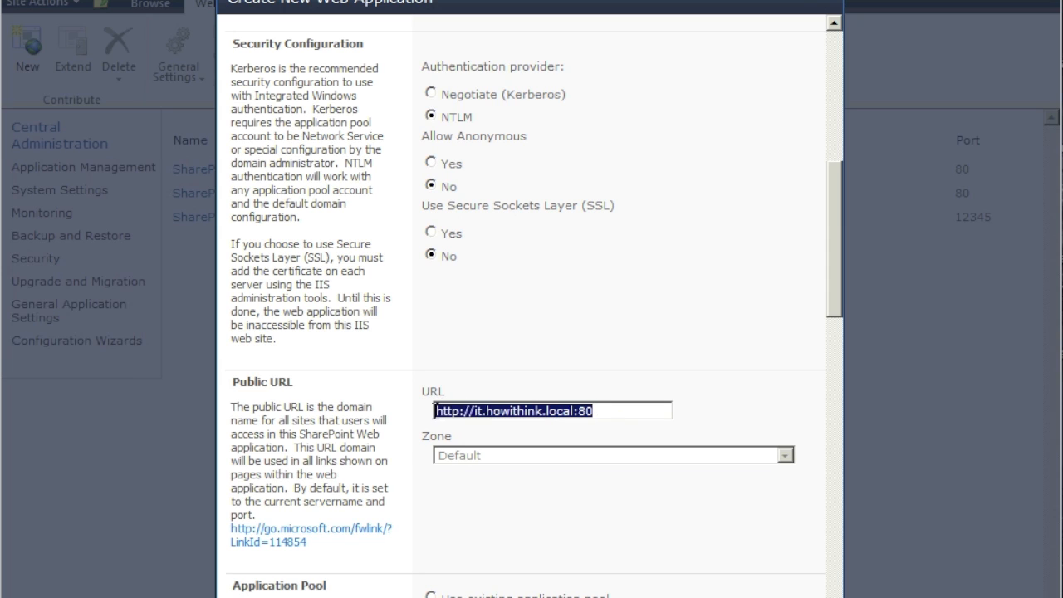
click(608, 410)
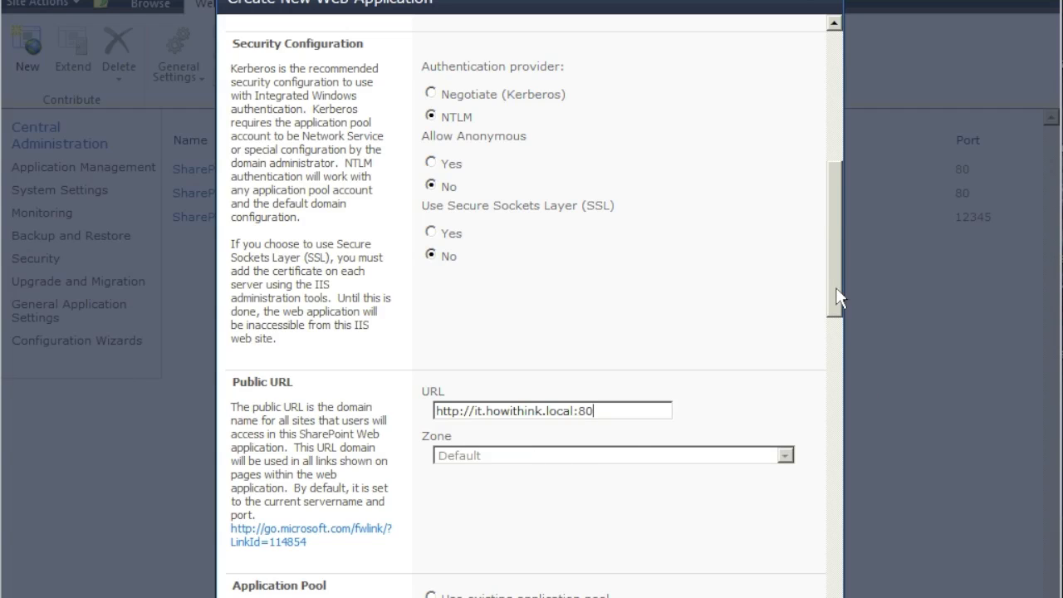
scroll(838, 297, down, 1)
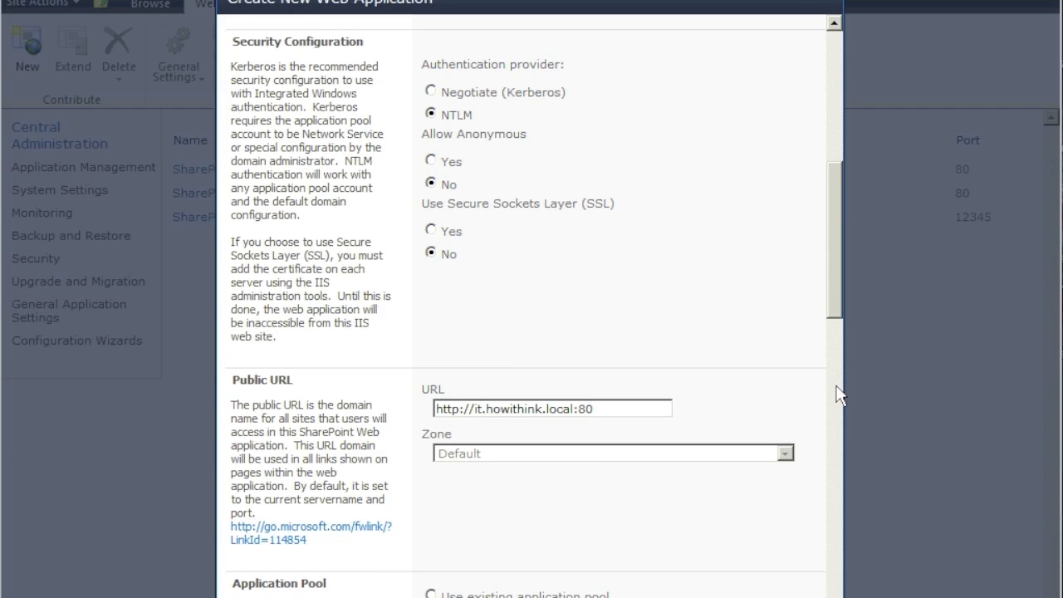
scroll(836, 396, down, 5)
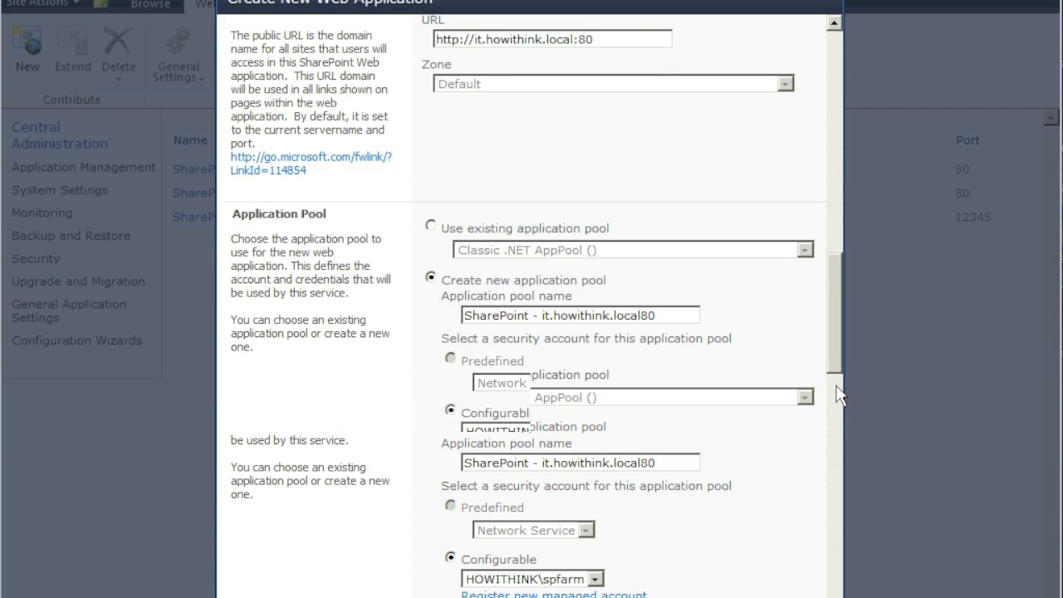
scroll(838, 395, down, 1)
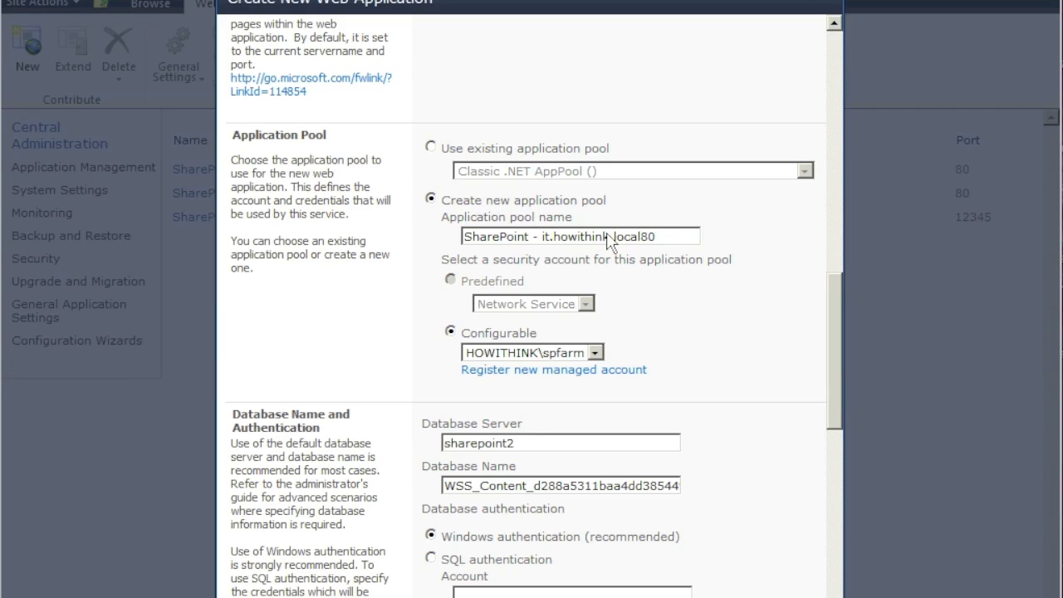
drag(689, 240, 467, 238)
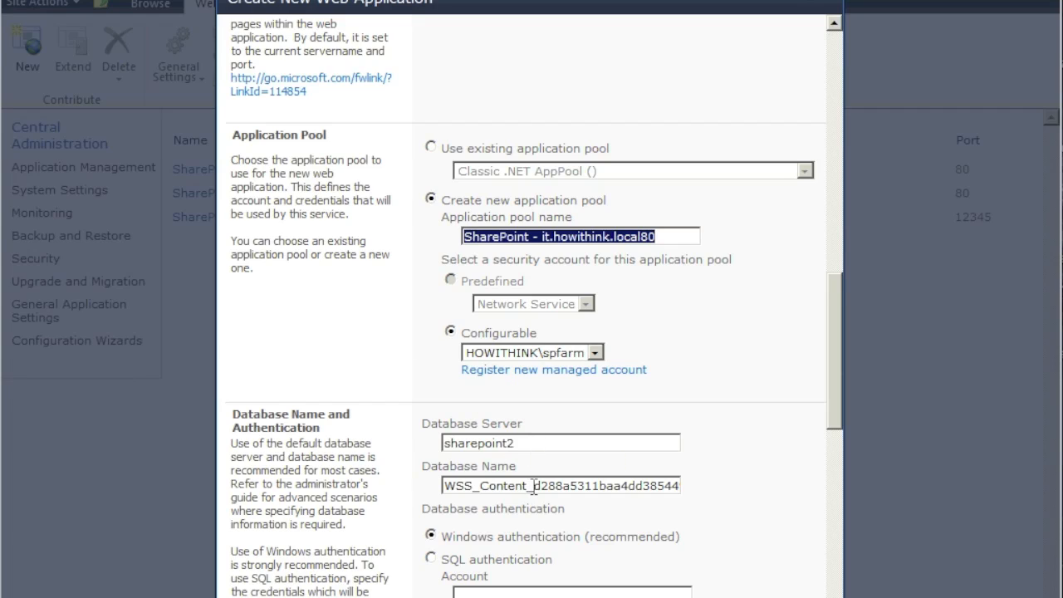
- Rename the content database to WSS_Content_IT
click(529, 443)
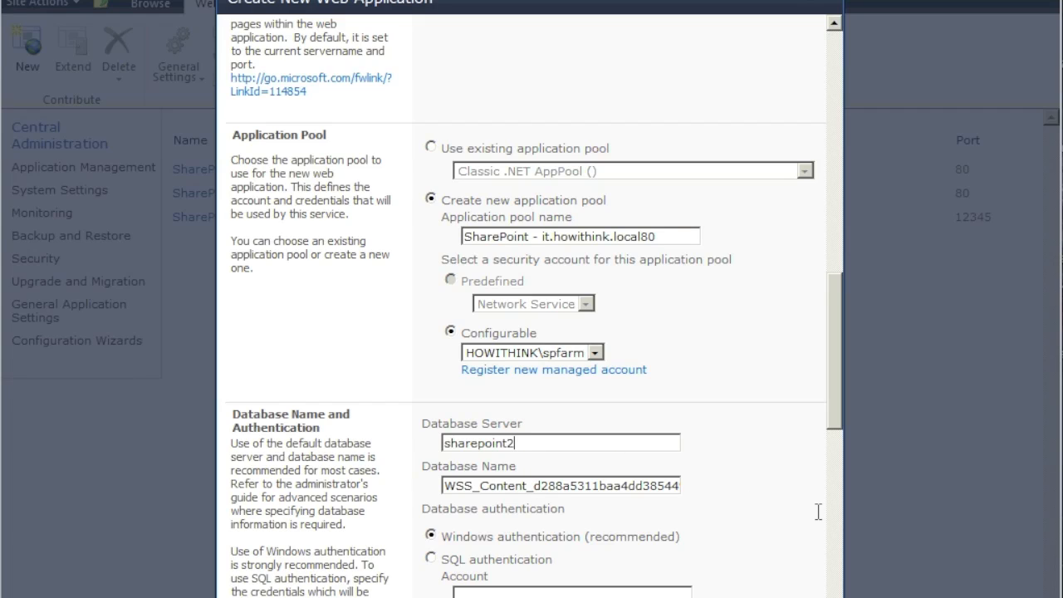
double_click(678, 484)
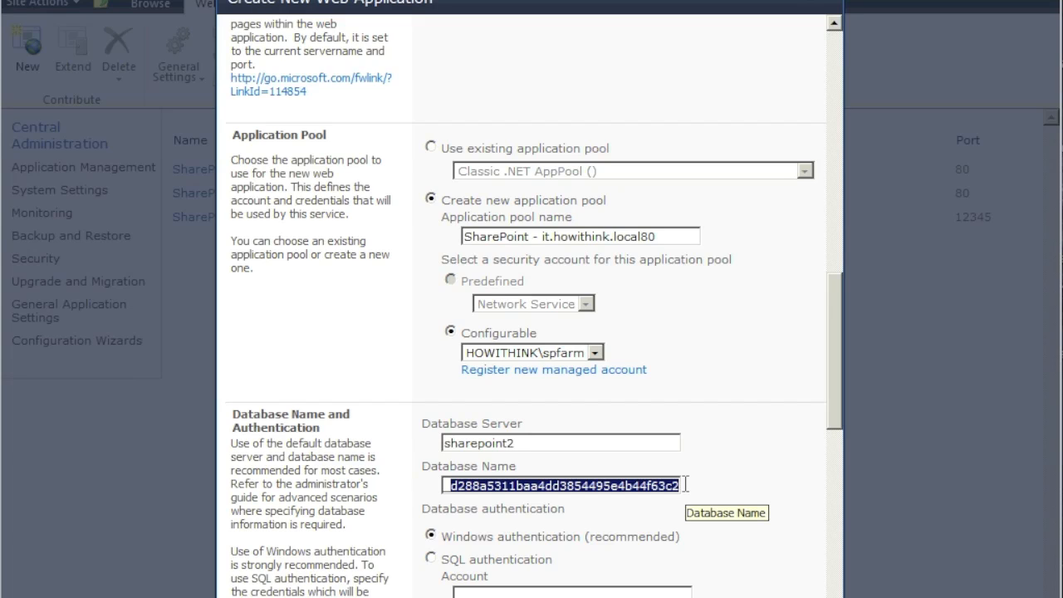
text(WSS_Content_IT)
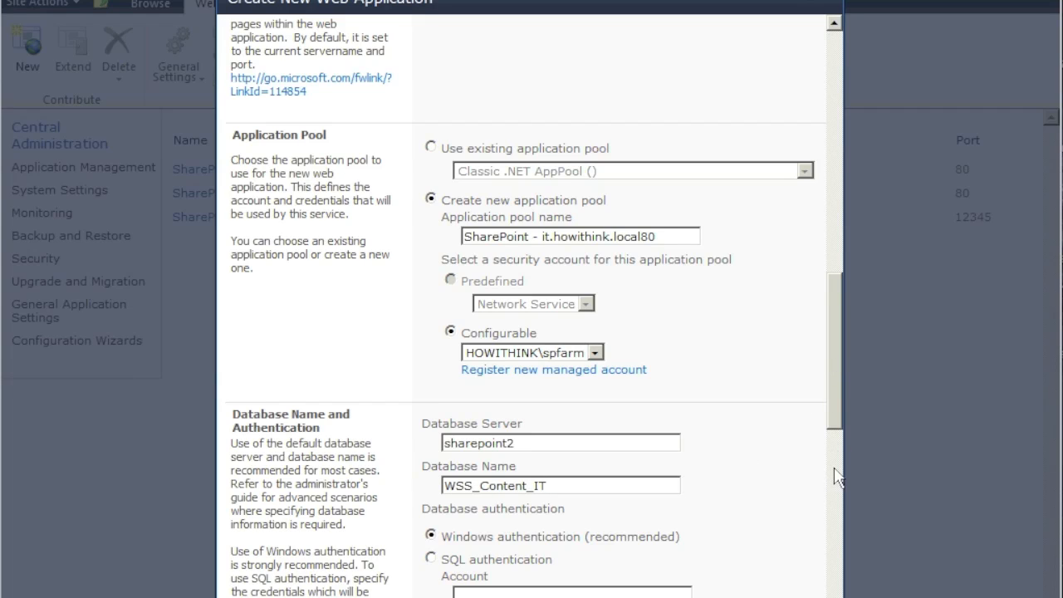
- Keep the default service application connection group and submit the new web application
scroll(837, 477, down, 3)
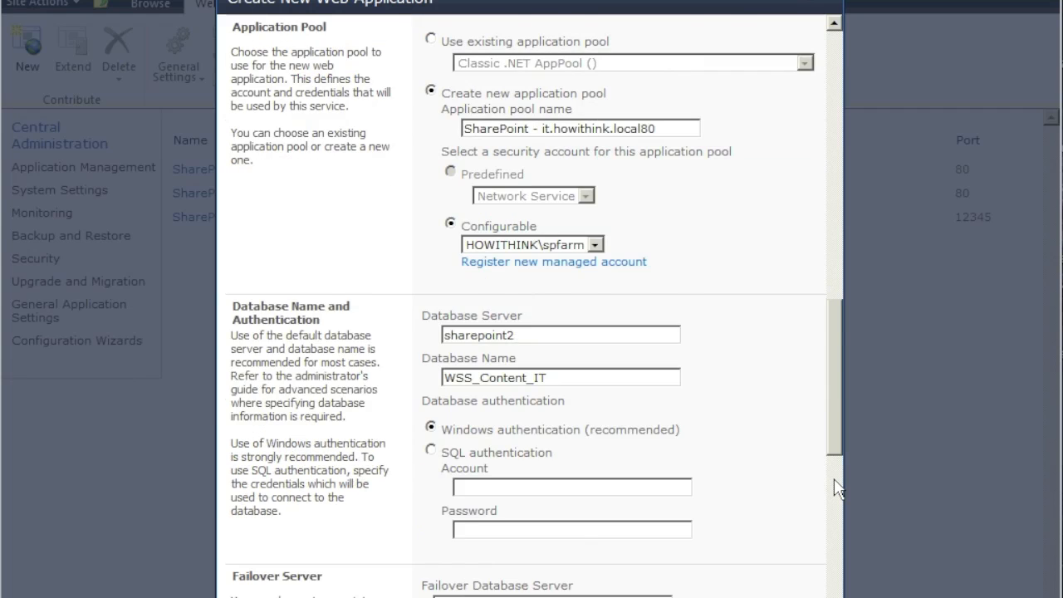
scroll(836, 488, down, 3)
scroll(577, 515, down, 3)
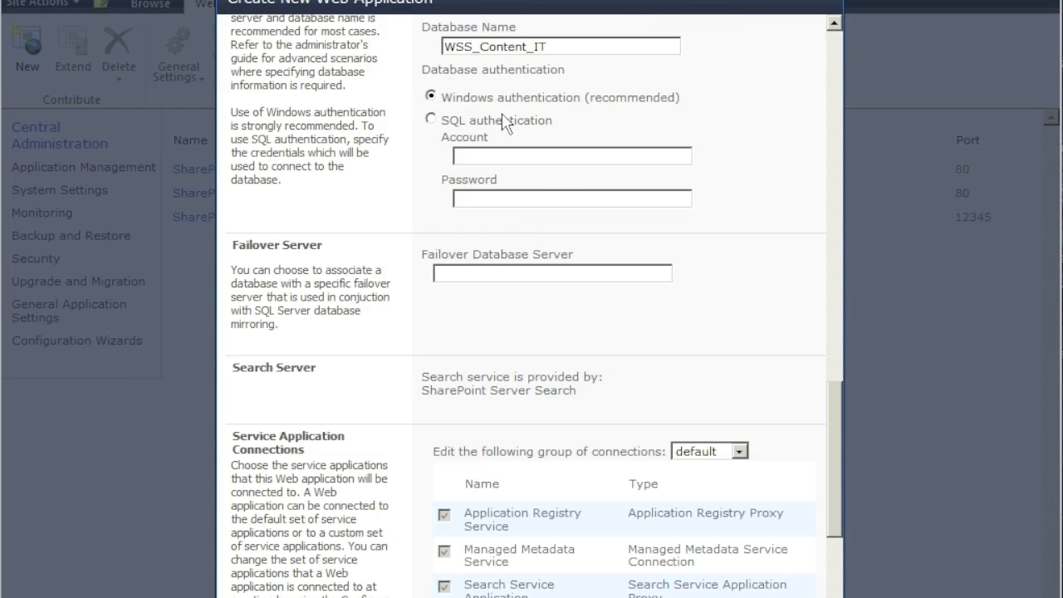
scroll(491, 119, down, 3)
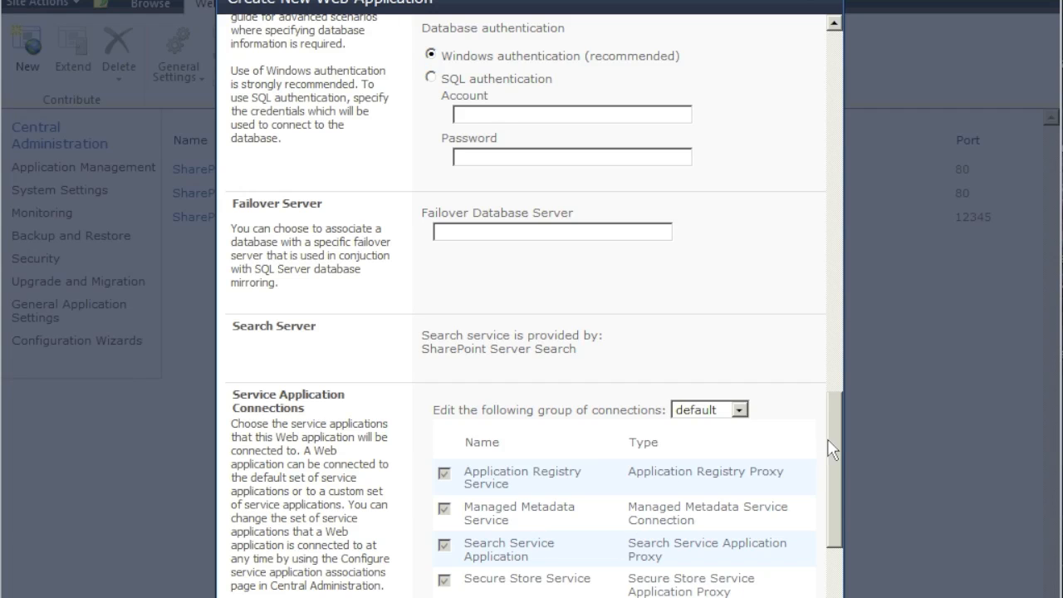
drag(835, 539, 837, 578)
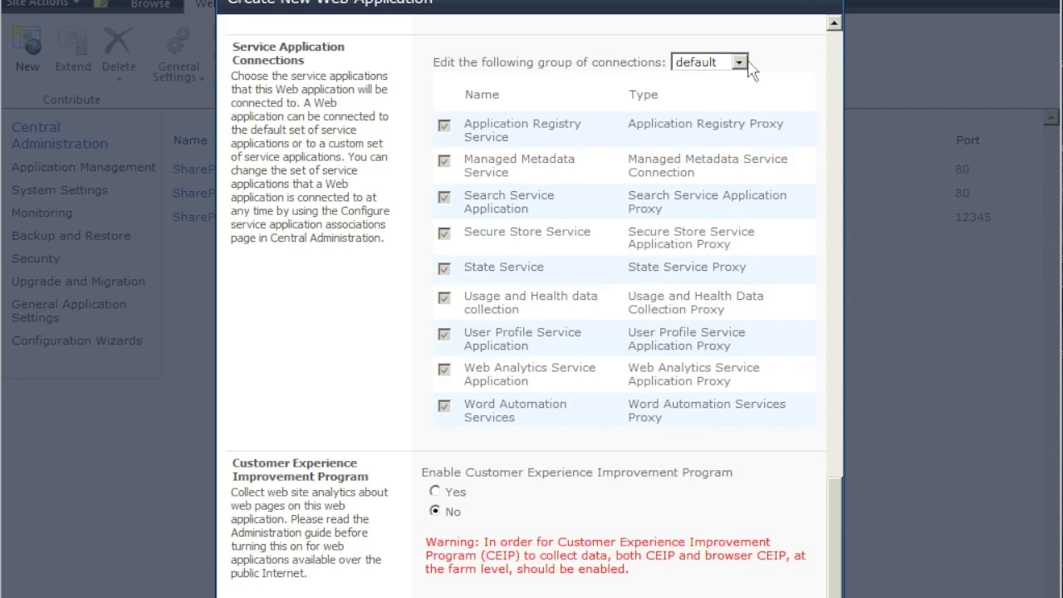
click(739, 63)
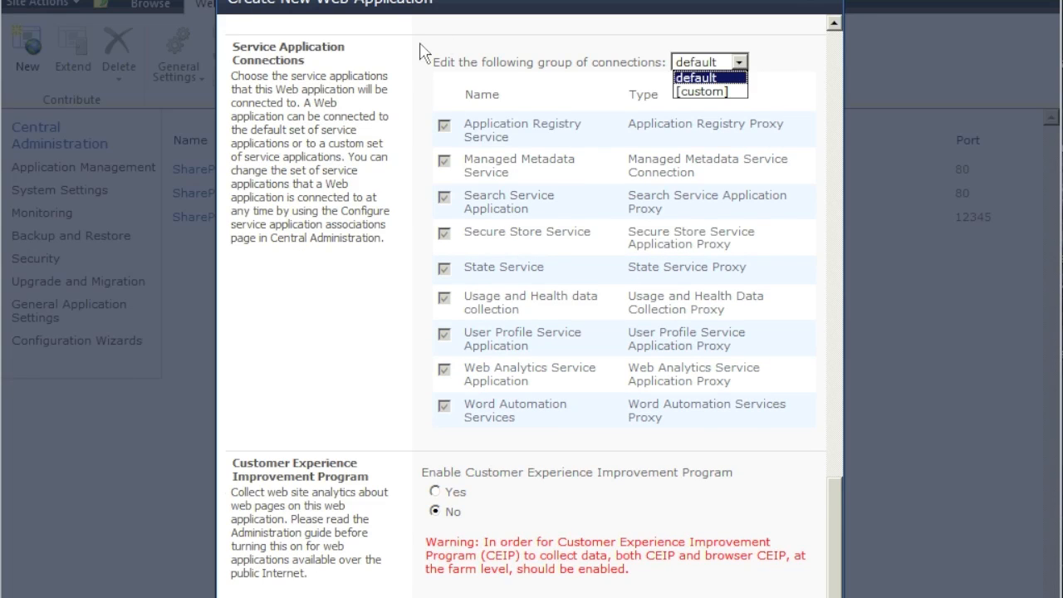
click(568, 506)
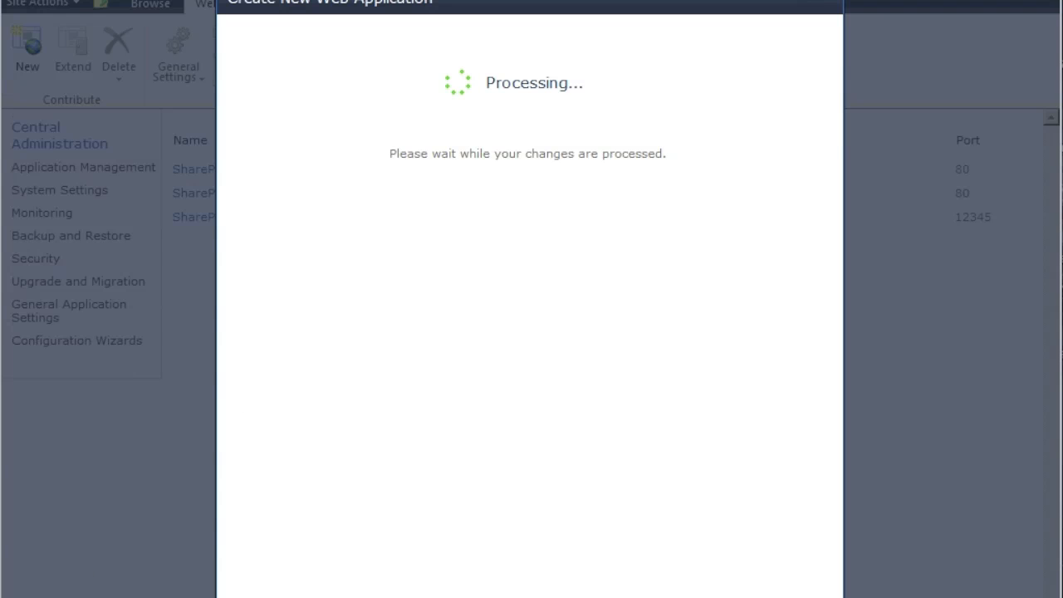
- Launch Remote Desktop Connection to 10.0.1.54, sign in with the account password, and accept the certificate
click(23, 597)
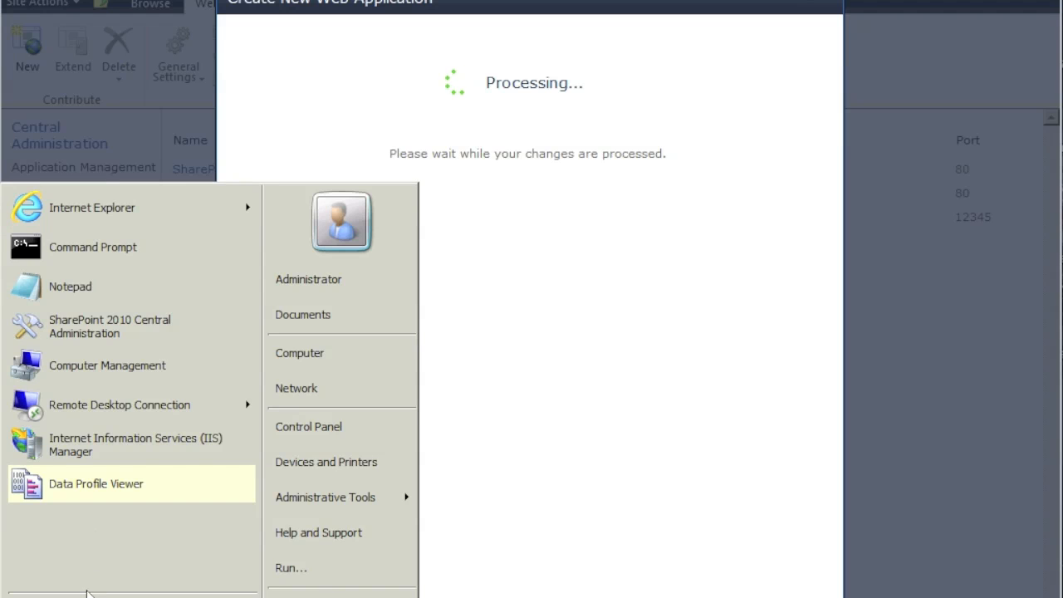
click(109, 406)
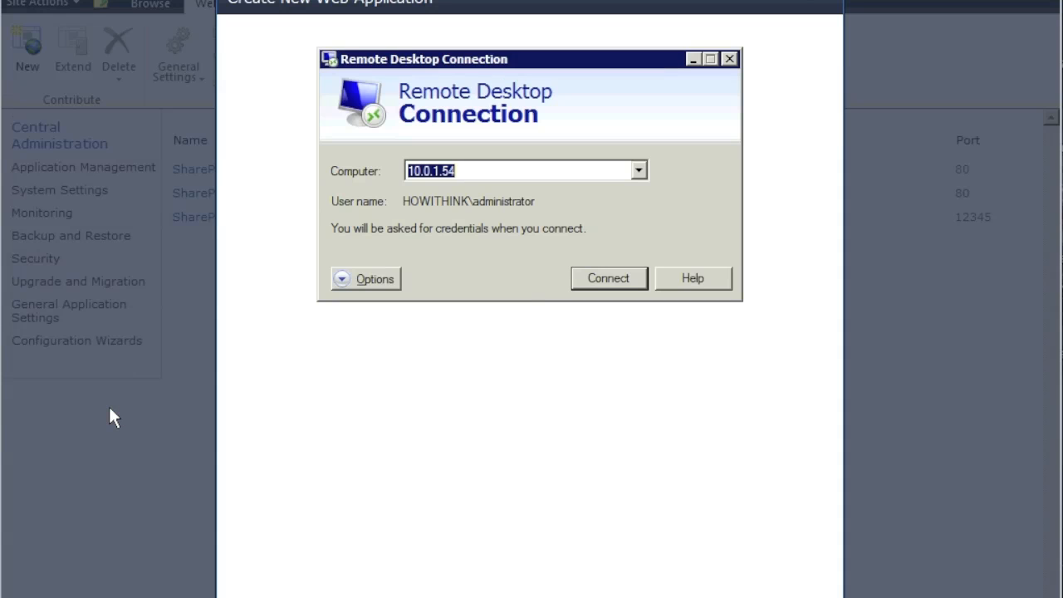
key(Return)
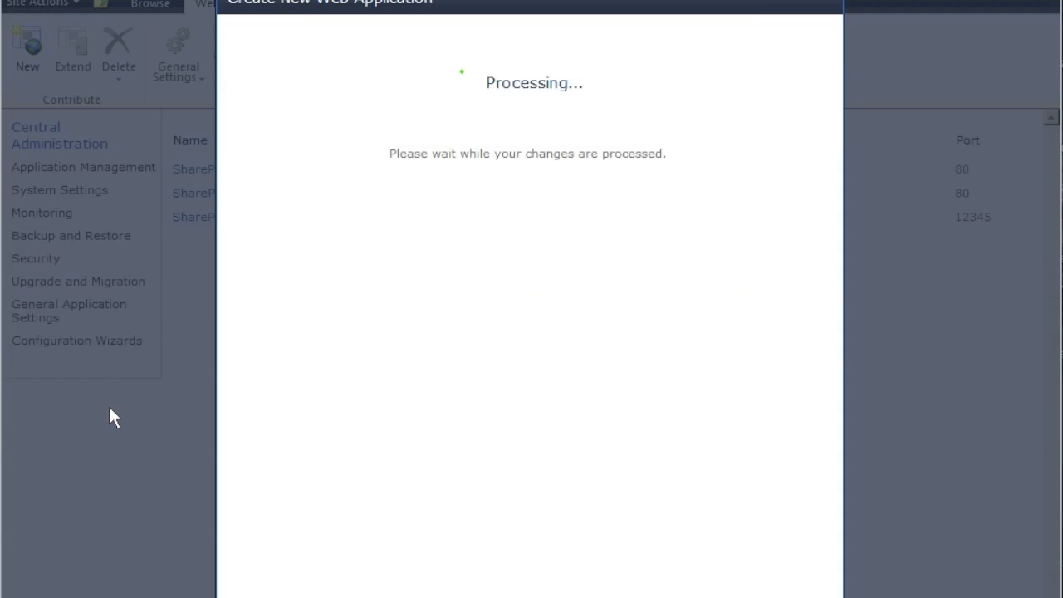
text(P@ssw0rd)
key(Return)
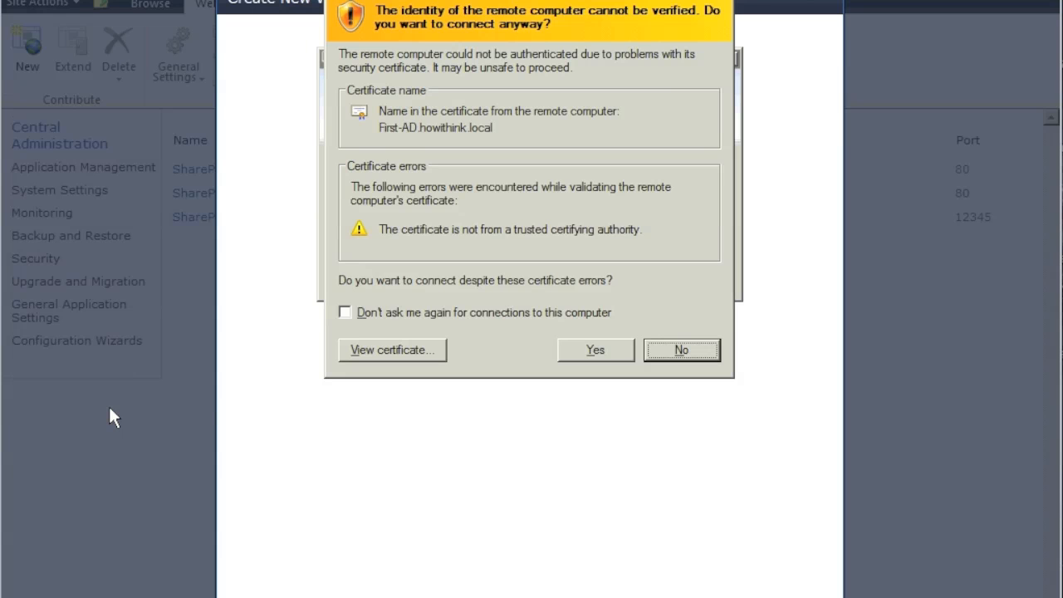
click(596, 351)
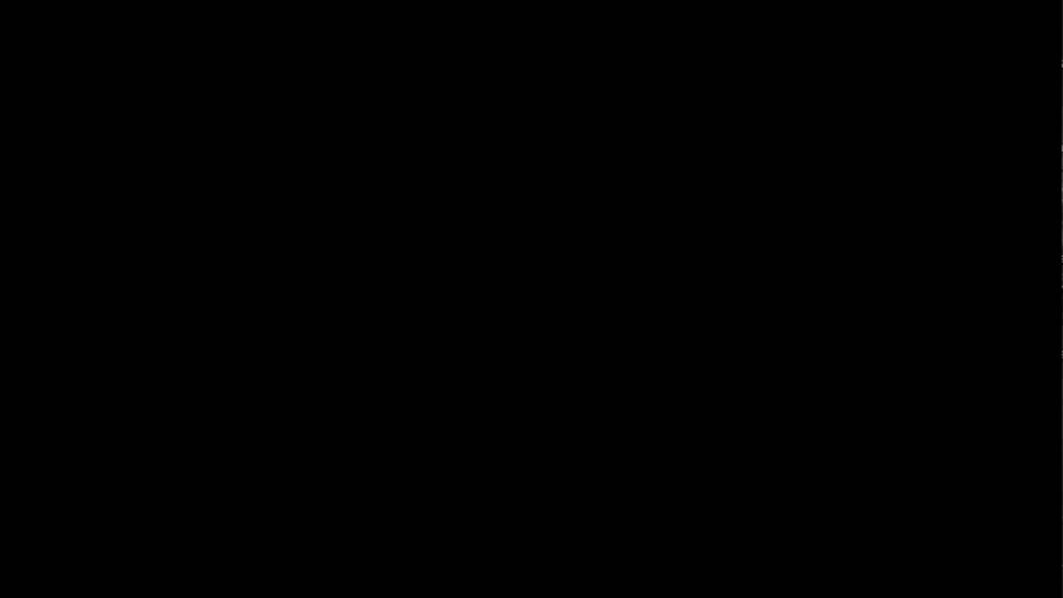
- Open DNS Manager and show the howithink.local forward lookup zone records
key(super)
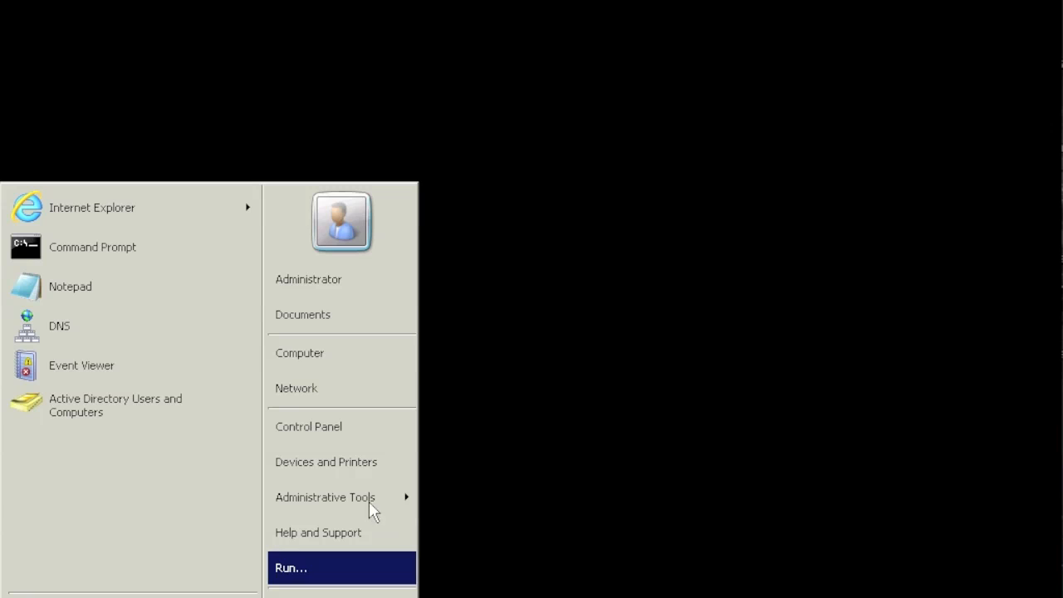
mouse_move(372, 495)
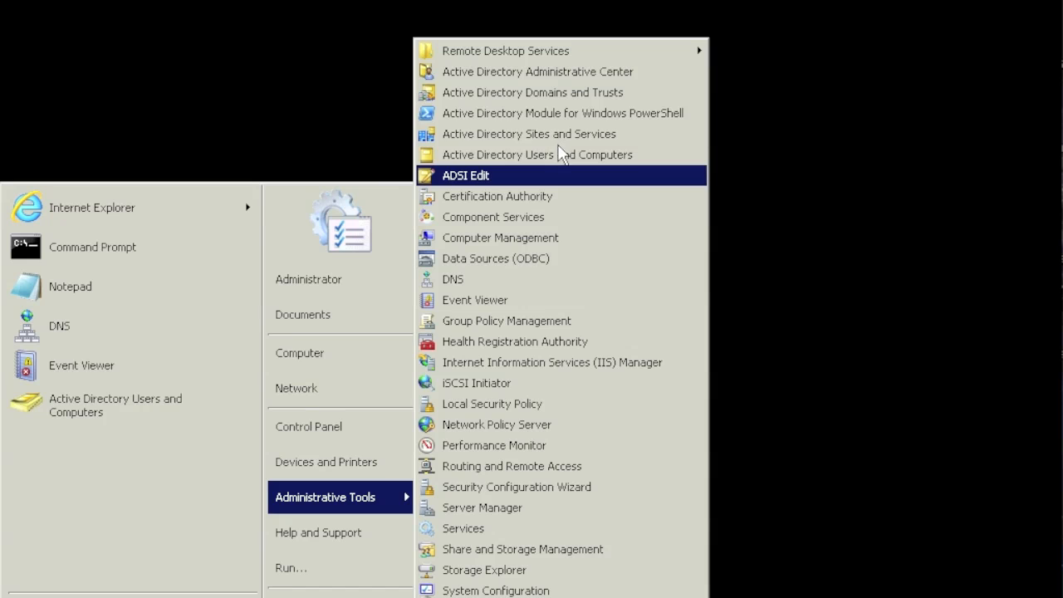
click(455, 283)
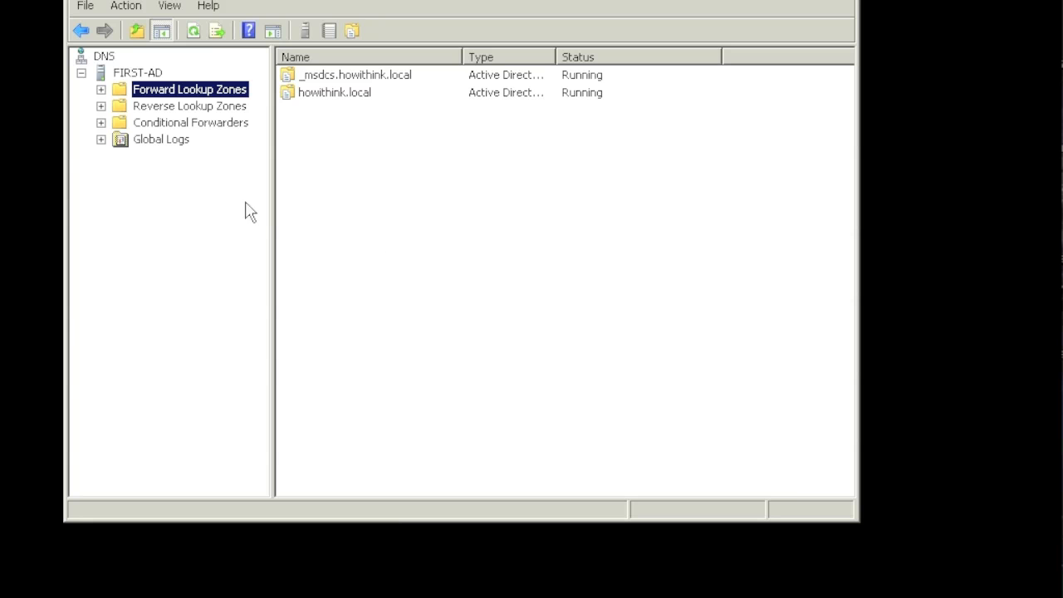
click(101, 89)
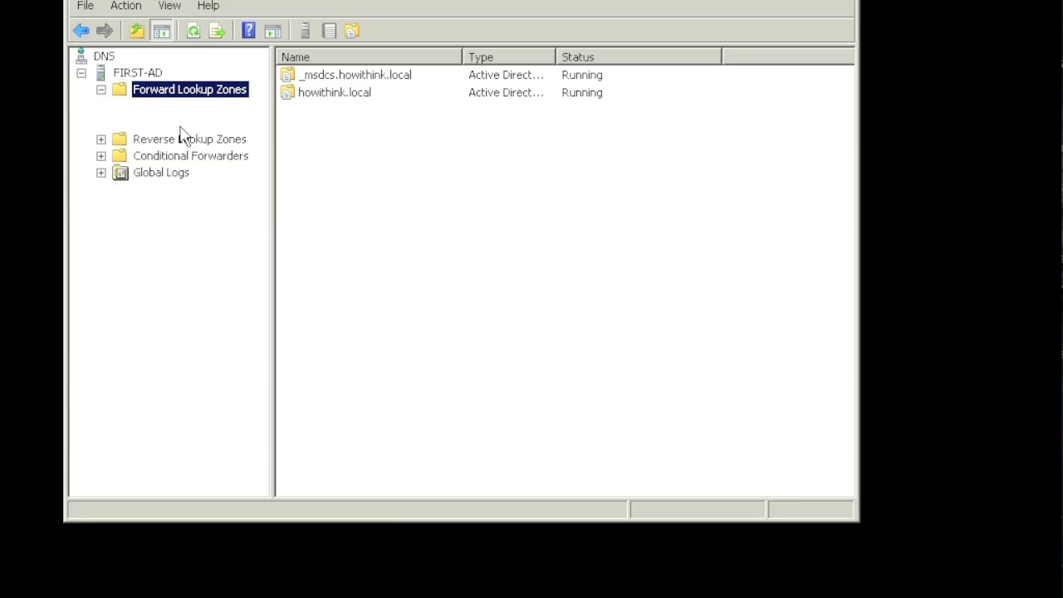
click(178, 124)
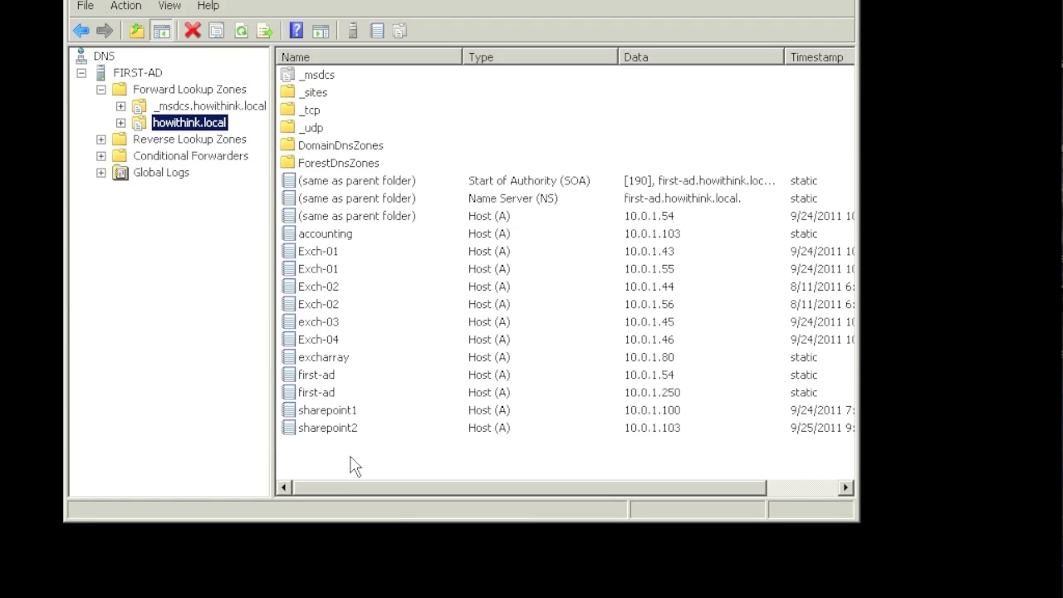
- Start a New Host record in the howithink.local zone
right_click(354, 465)
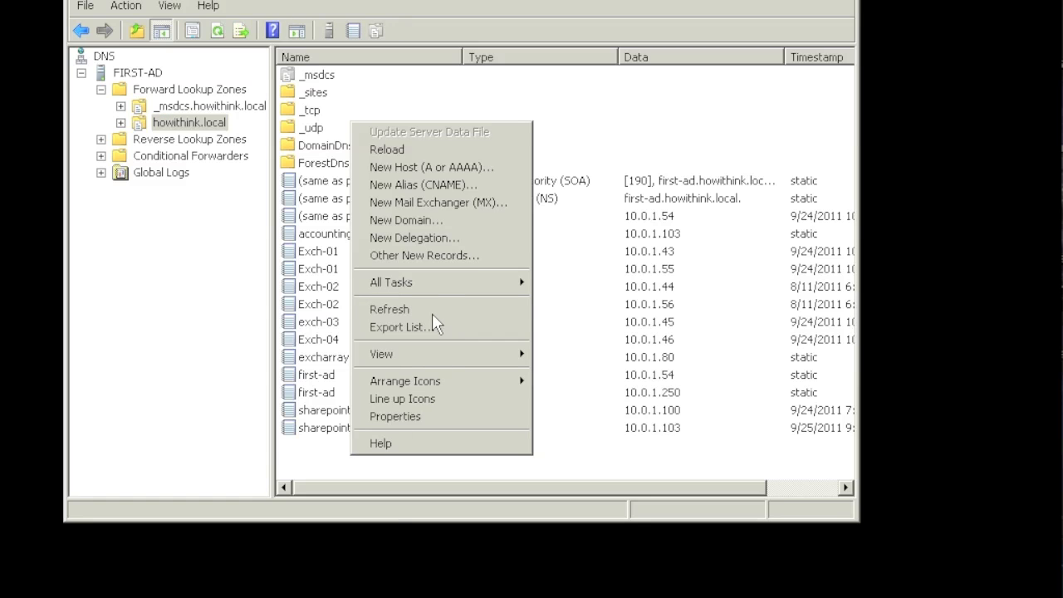
mouse_move(433, 282)
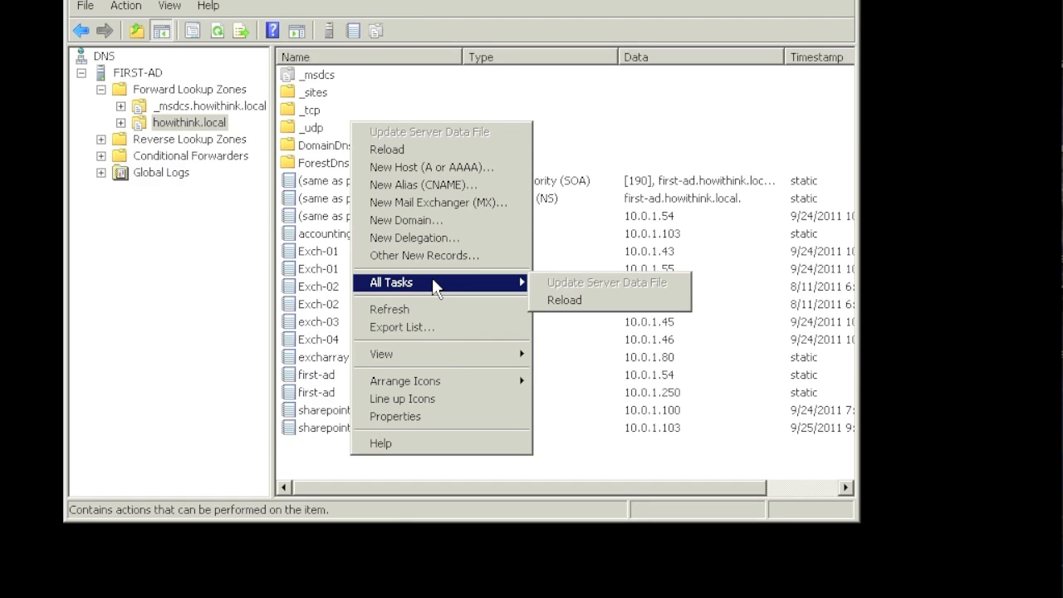
click(409, 169)
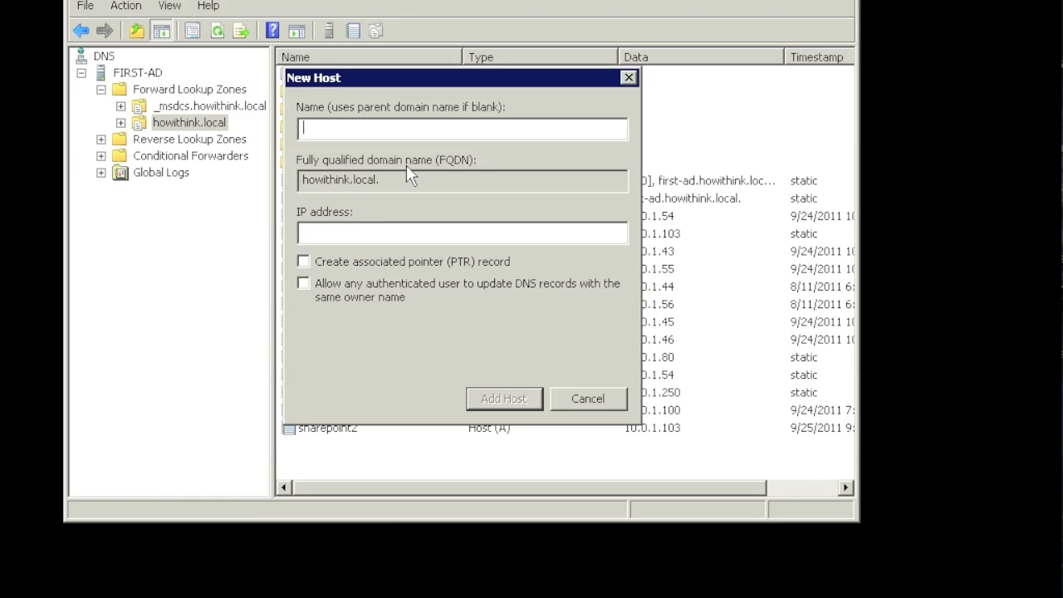
- Add host record 'it' at 10.0.1.103, verify it in the zone, then disconnect the session
text(it)
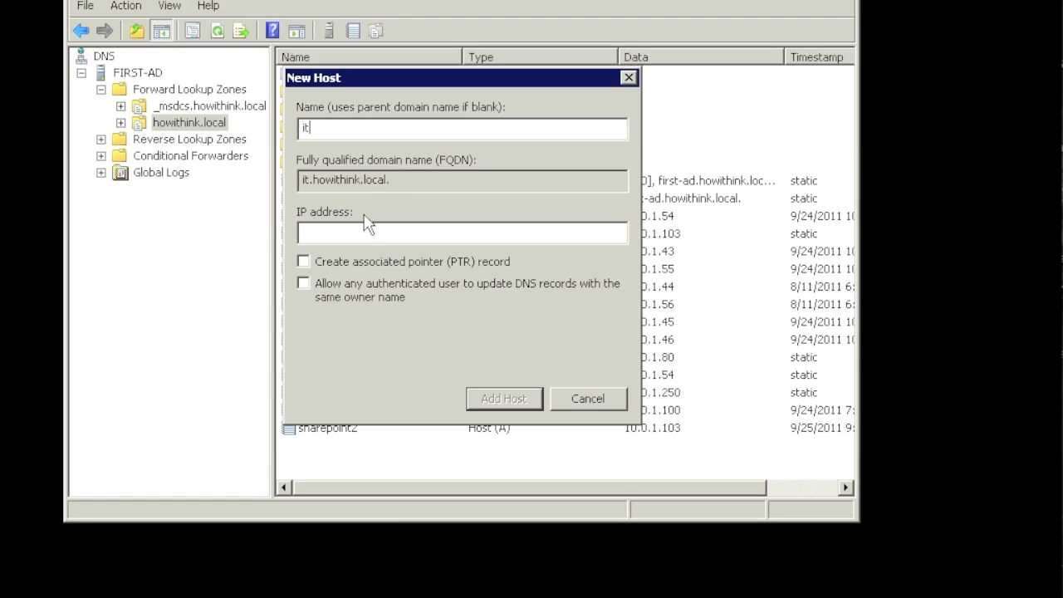
click(357, 235)
text(10.0.1.103)
click(504, 401)
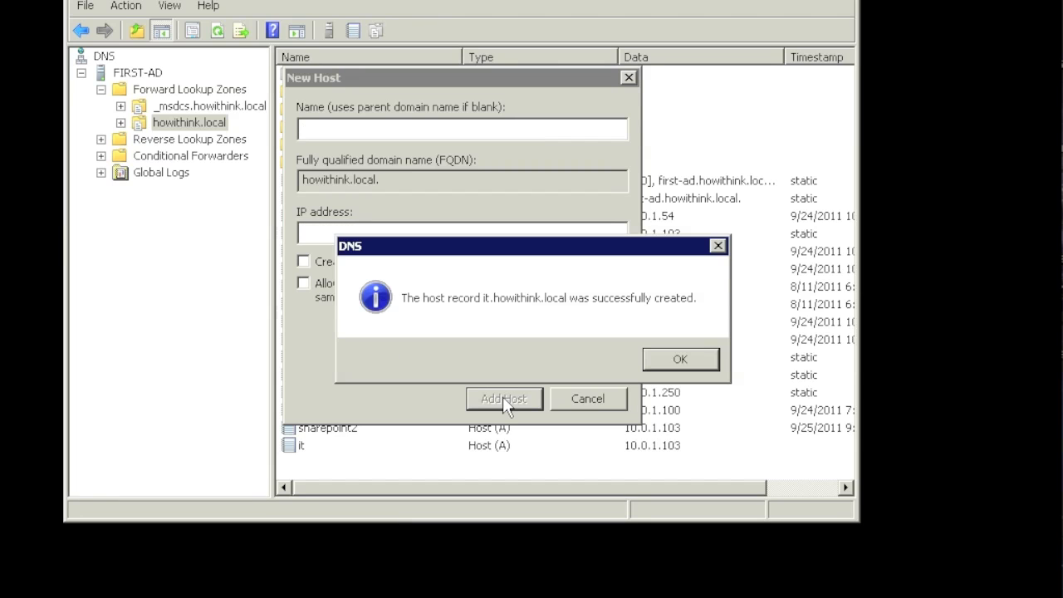
click(675, 363)
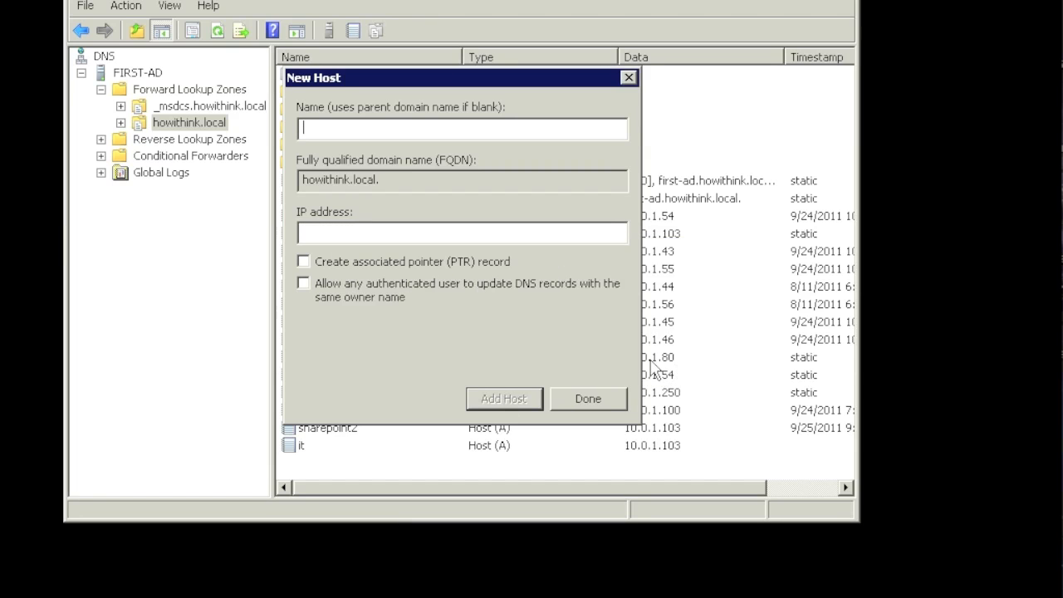
click(571, 400)
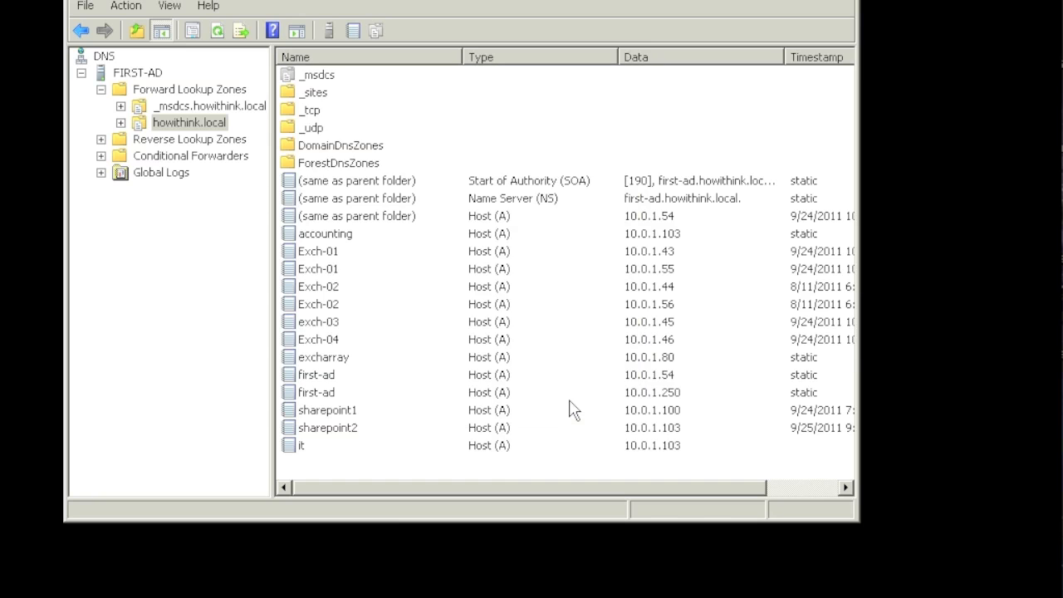
click(504, 451)
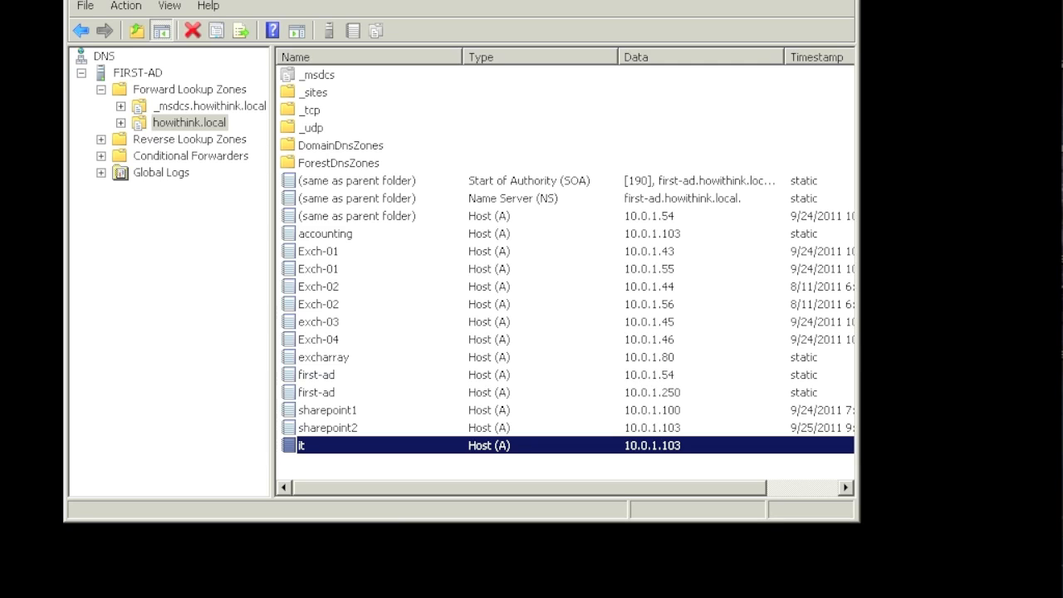
click(708, 4)
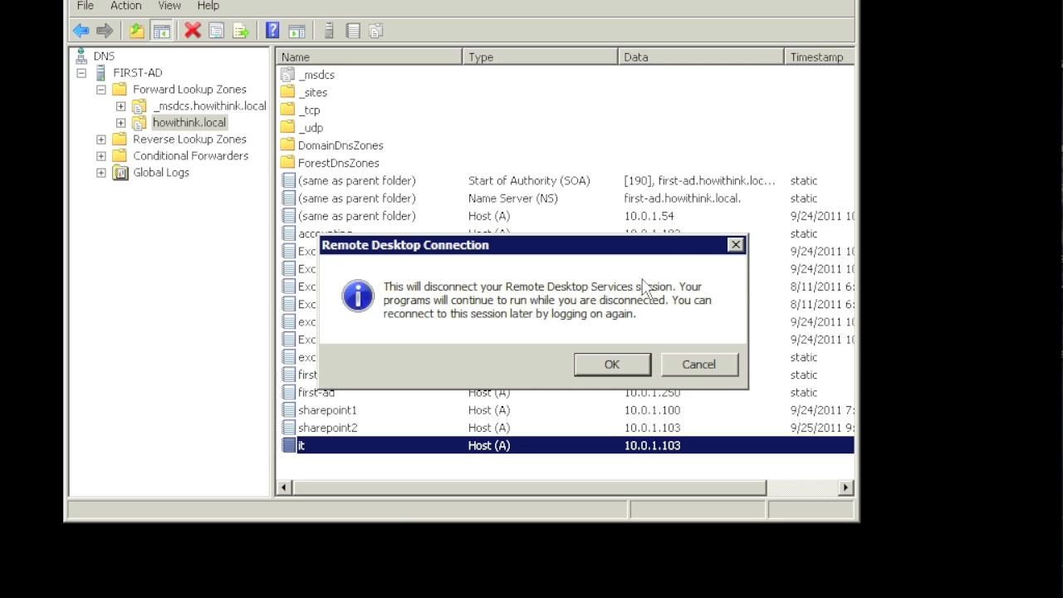
- Confirm the disconnect, acknowledge SharePoint - IT was created, and return to the Central Administration home page
click(611, 365)
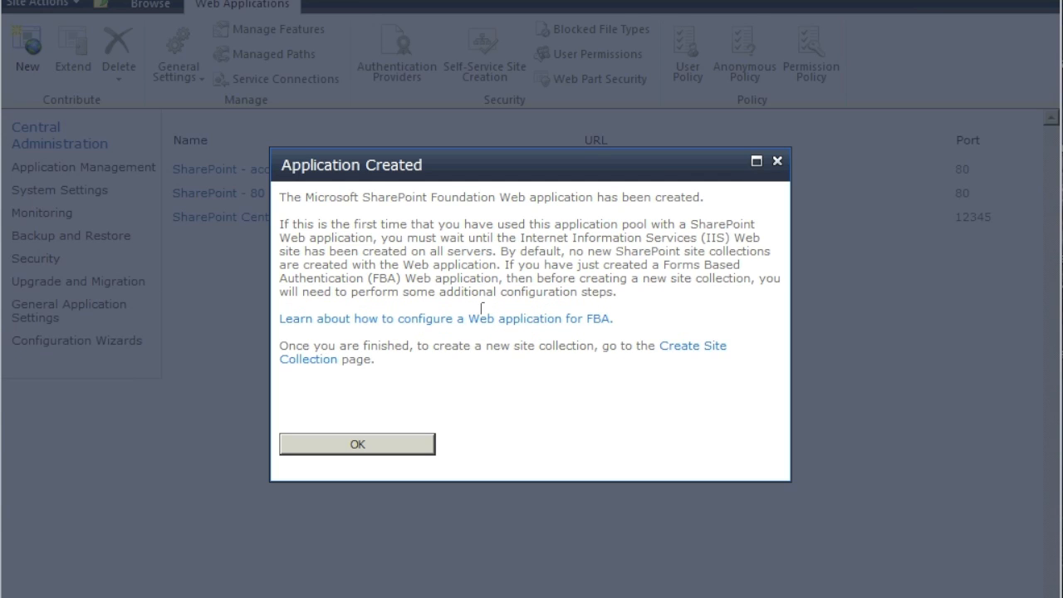
click(357, 445)
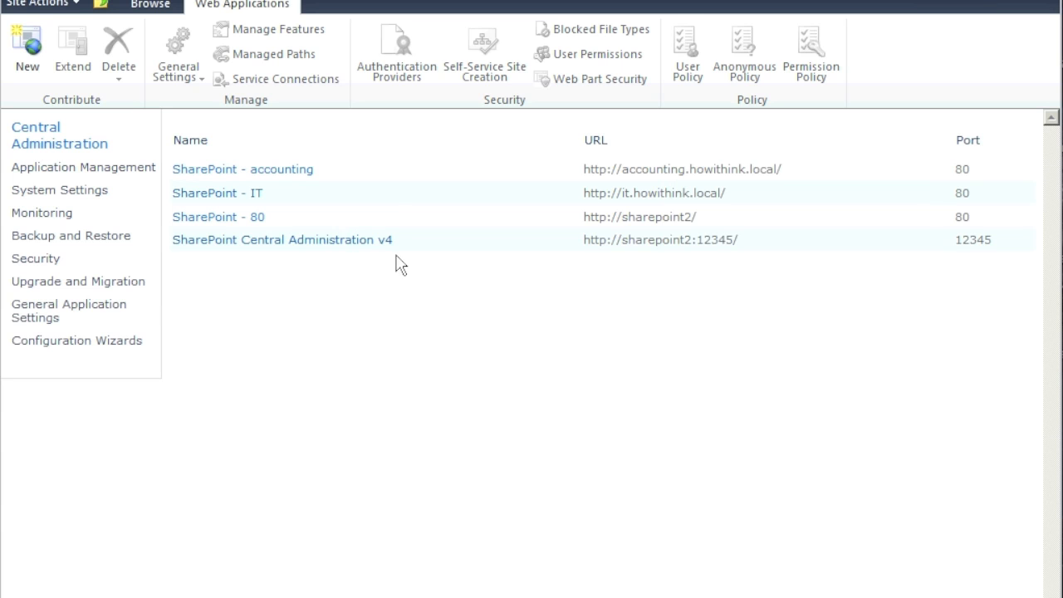
click(431, 201)
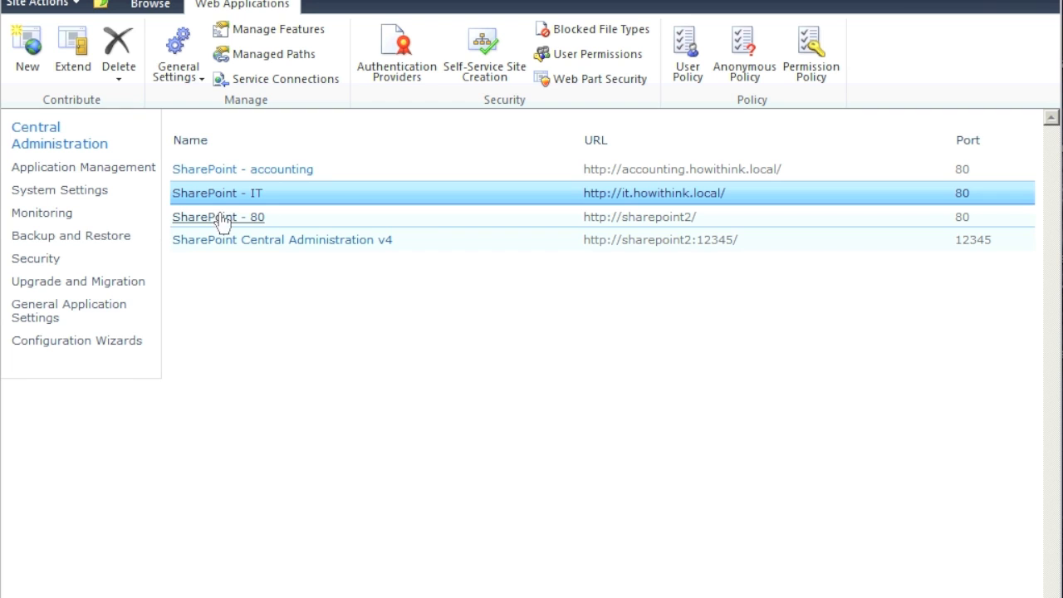
click(56, 147)
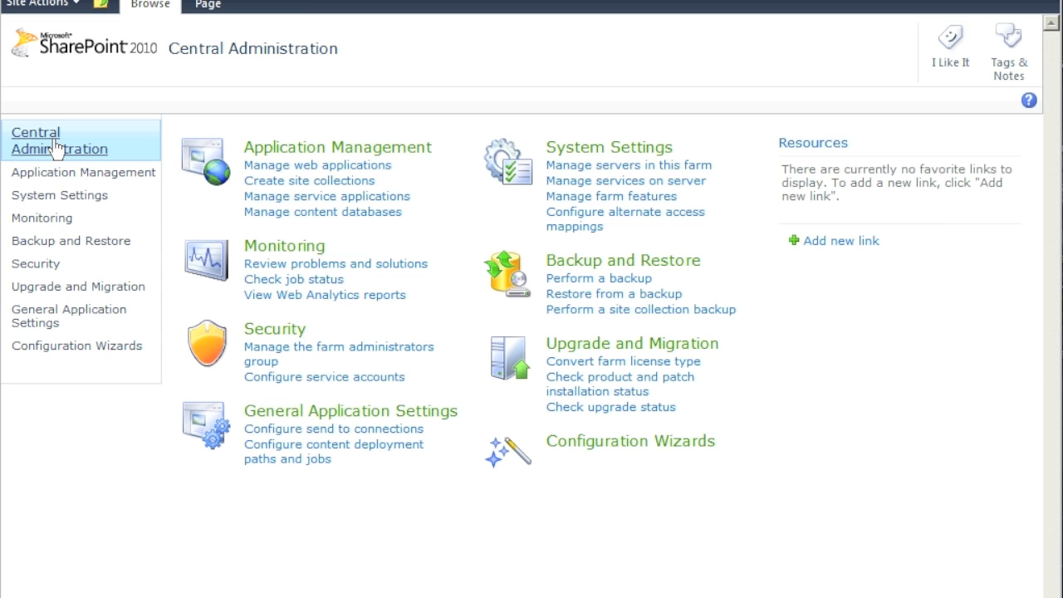
click(303, 181)
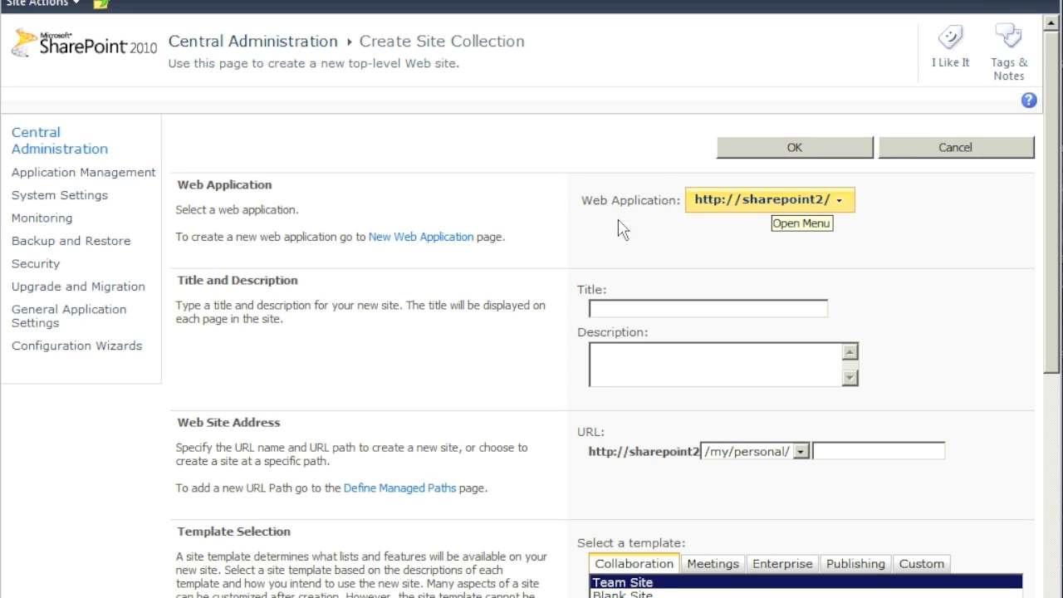
click(839, 205)
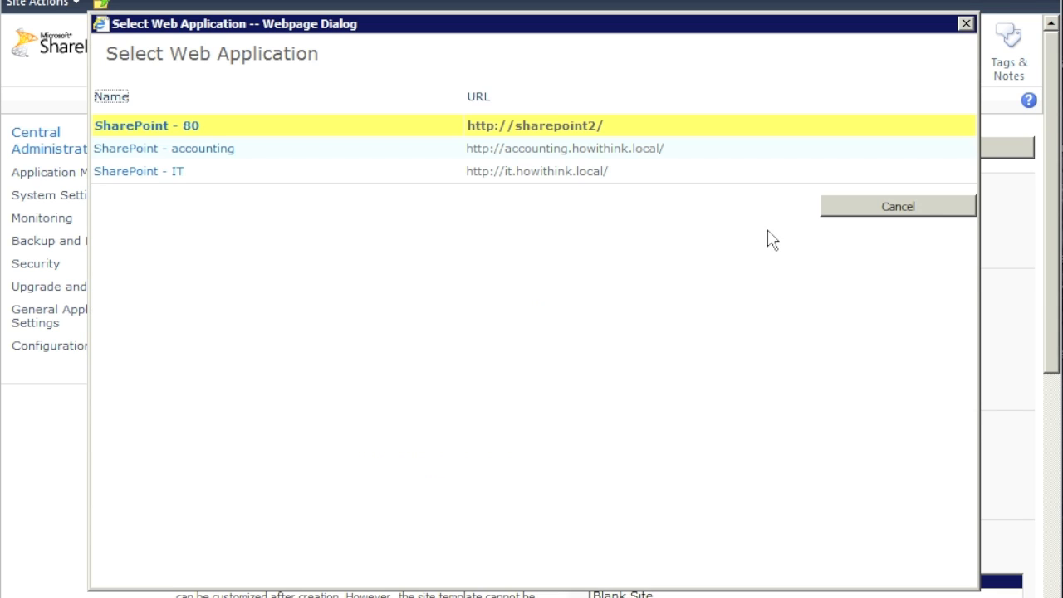
click(188, 172)
click(175, 174)
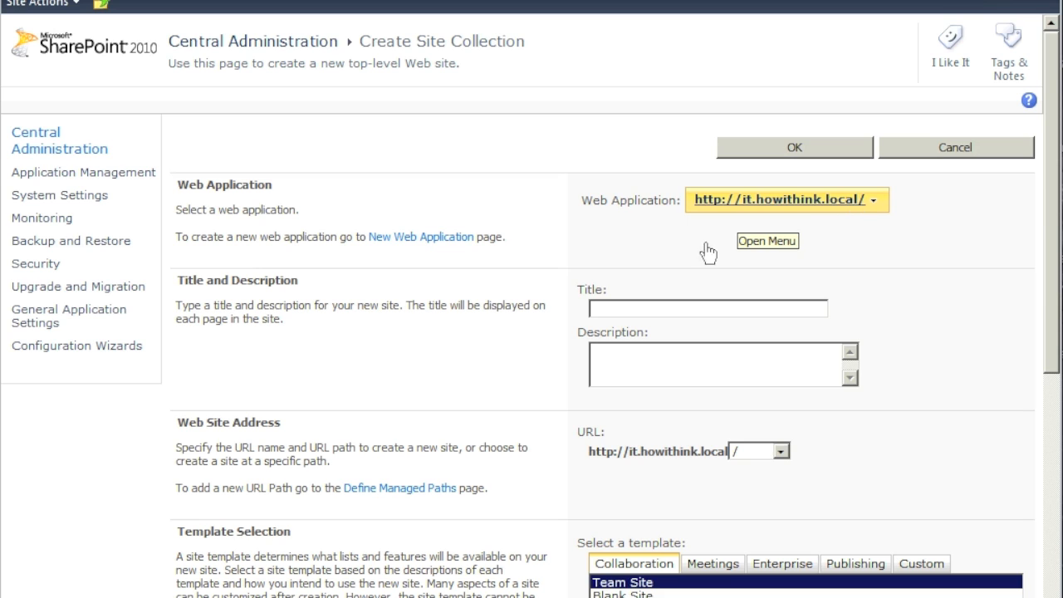
- Enter title 'Information Technology Site' and a description for all the IT folks in the Howithink domain
click(672, 309)
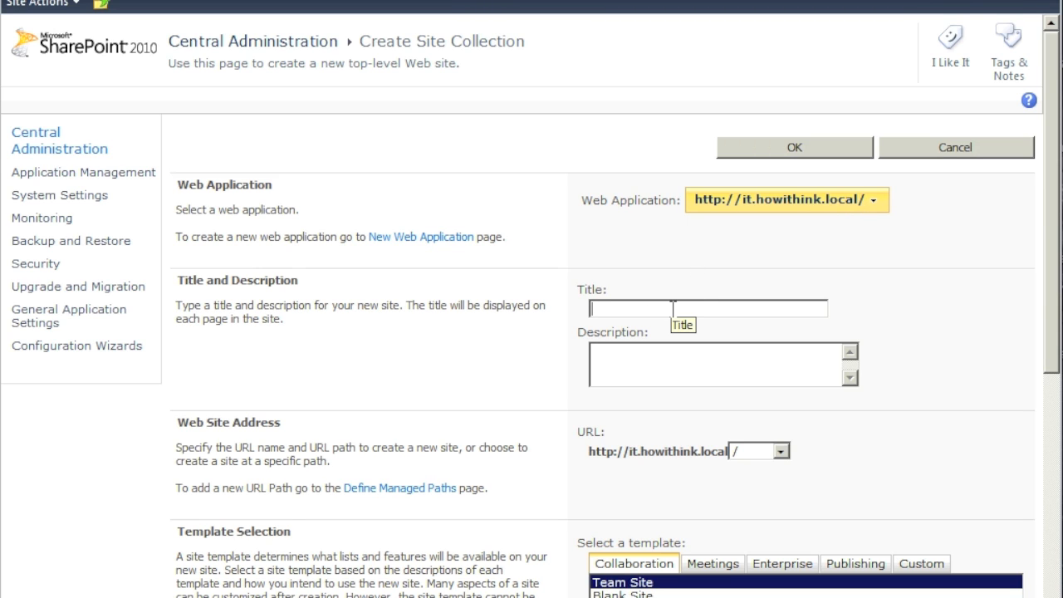
text(Information Tech)
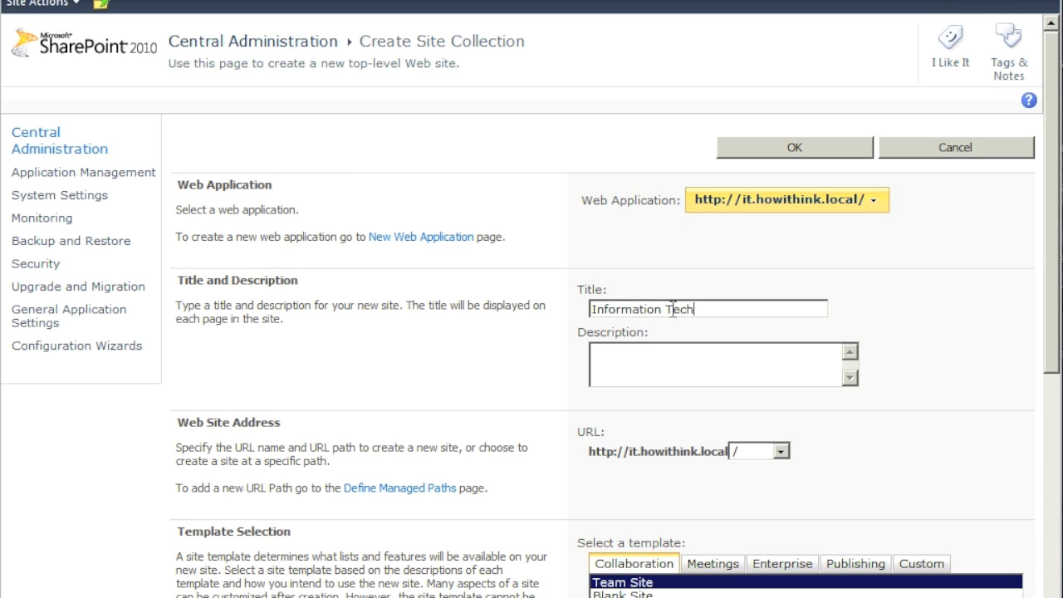
text(nology Site)
click(641, 377)
text(T)
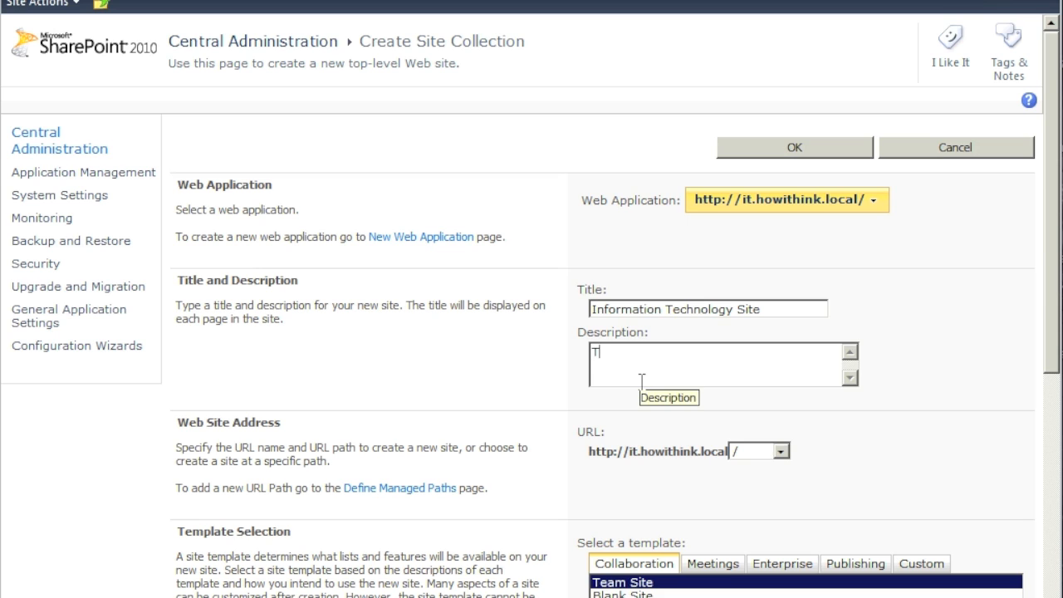
text(his is a sit for all the IT folks withint)
key(BackSpace)
text(Howithink domain!)
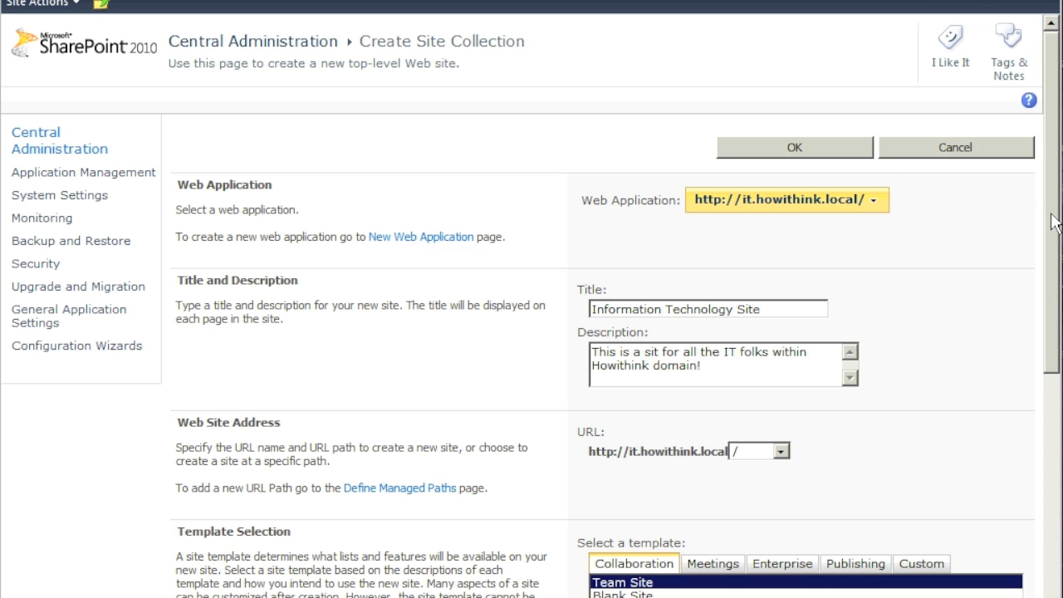
scroll(1054, 224, down, 1)
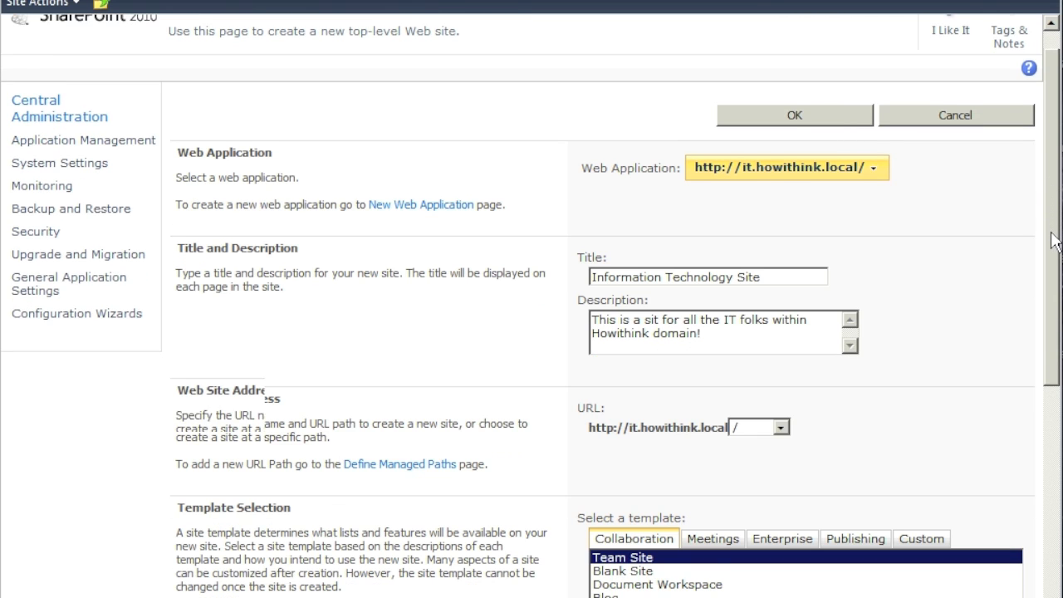
scroll(1052, 243, down, 1)
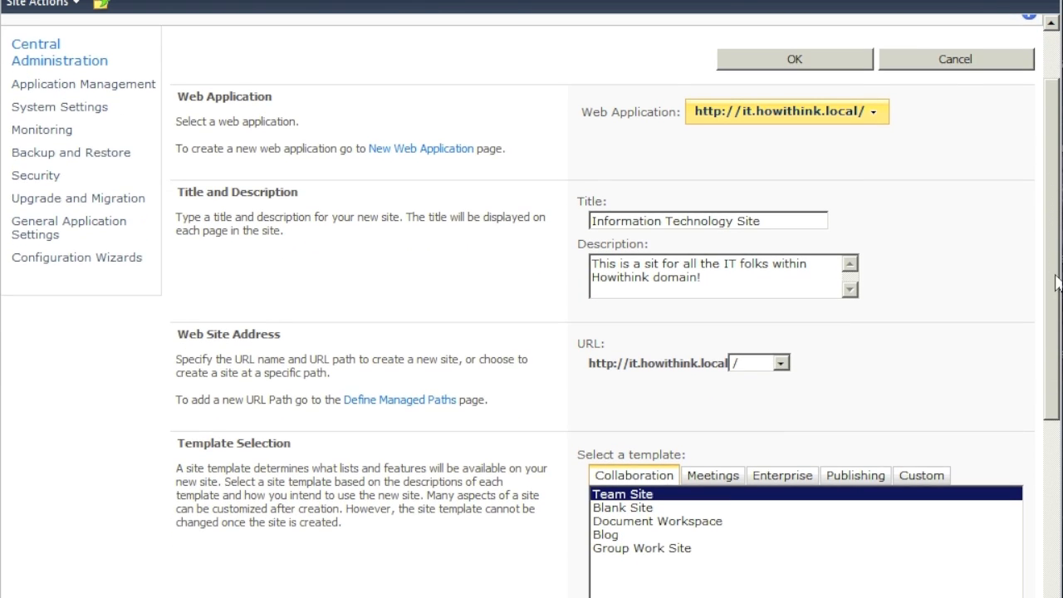
scroll(1052, 242, down, 2)
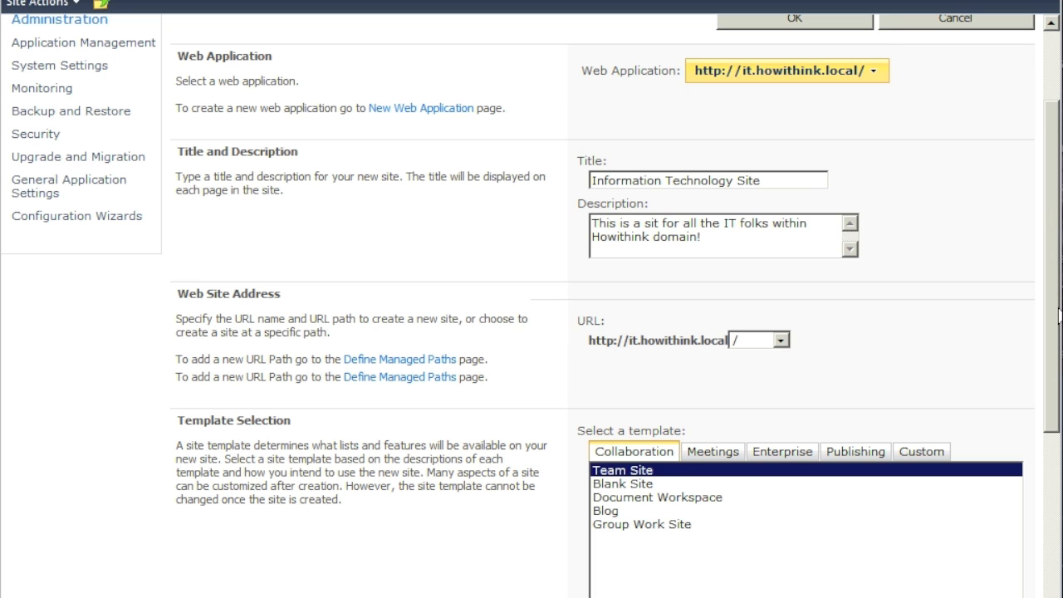
scroll(1059, 313, down, 3)
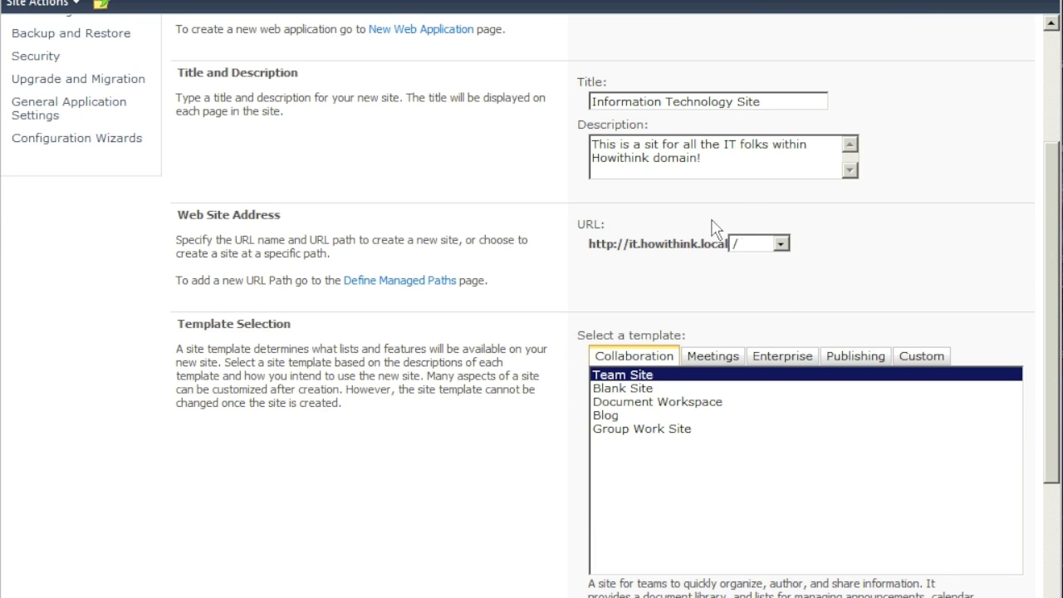
scroll(739, 226, down, 1)
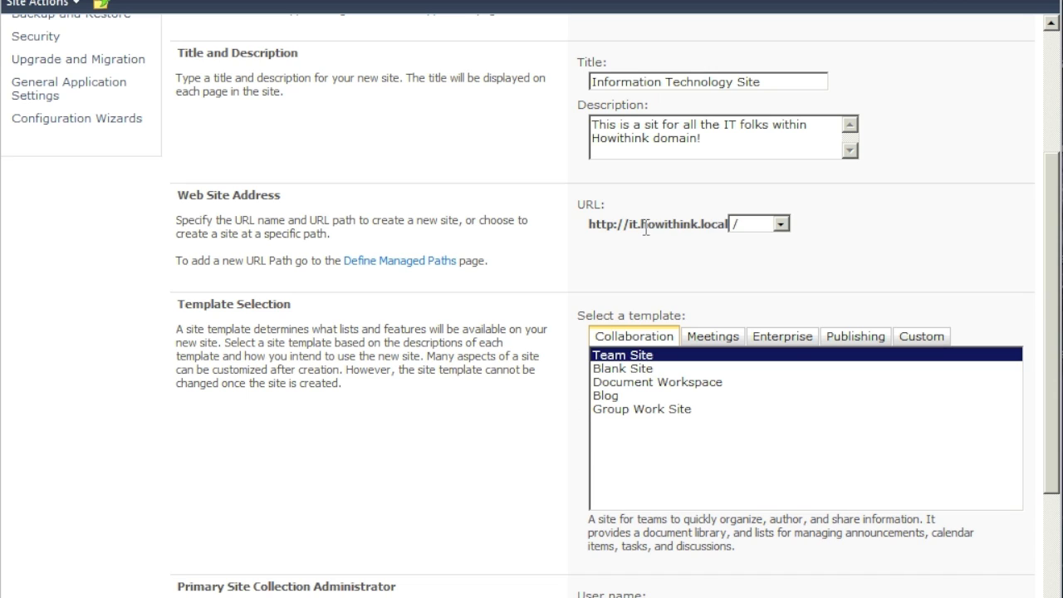
click(781, 225)
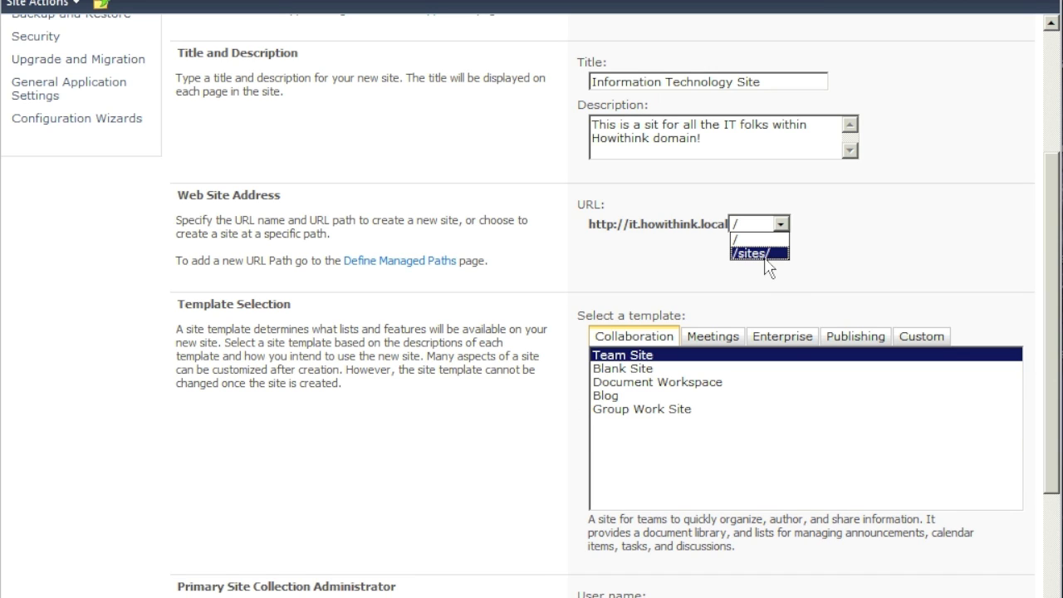
click(851, 213)
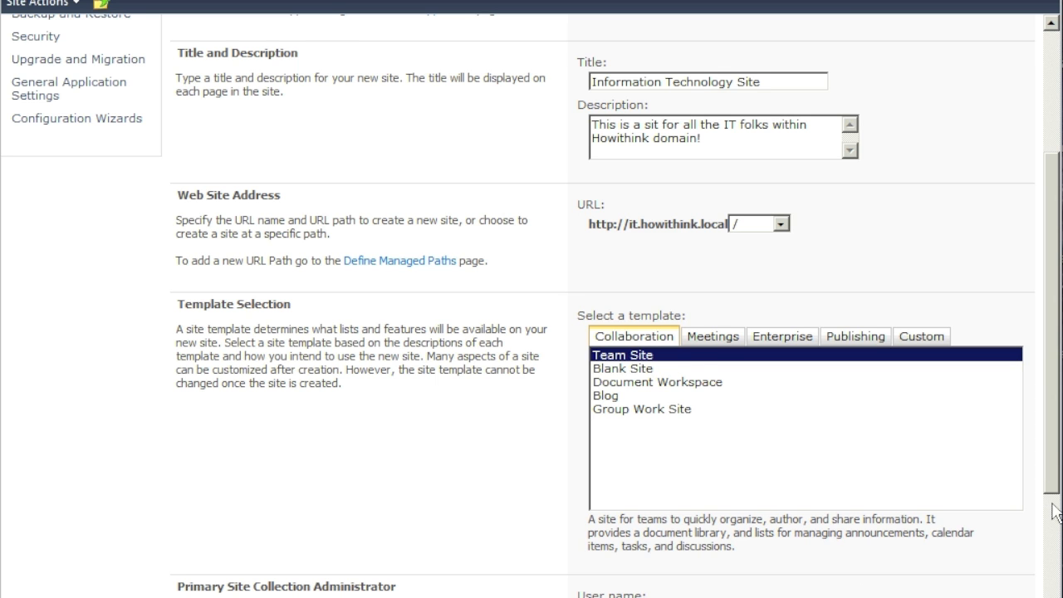
scroll(1048, 574, down, 1)
scroll(1048, 581, down, 4)
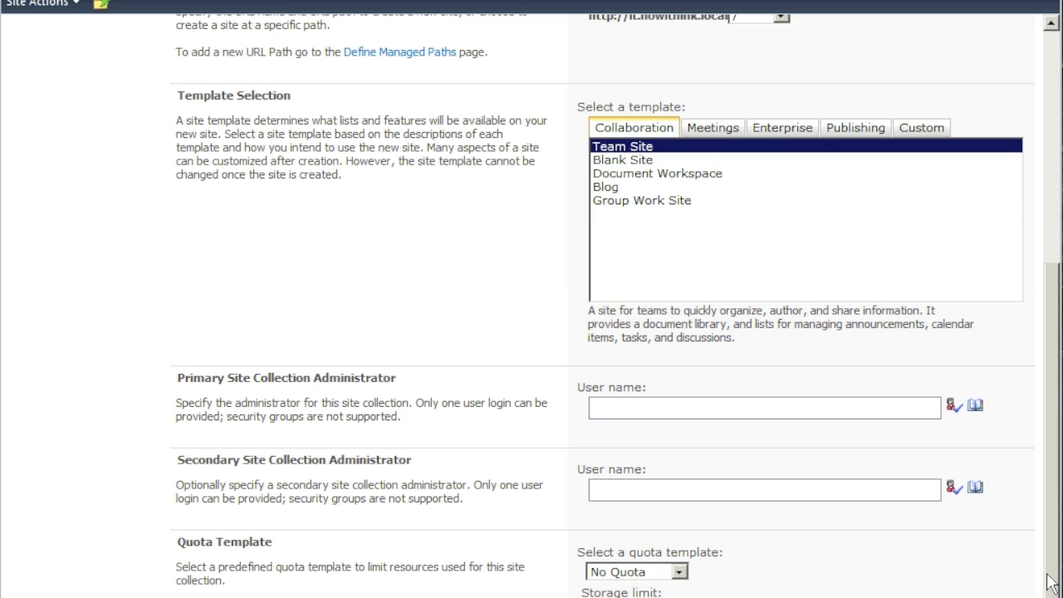
- Enter howithink\administrator as Primary Site Collection Administrator and verify the name resolves
click(664, 407)
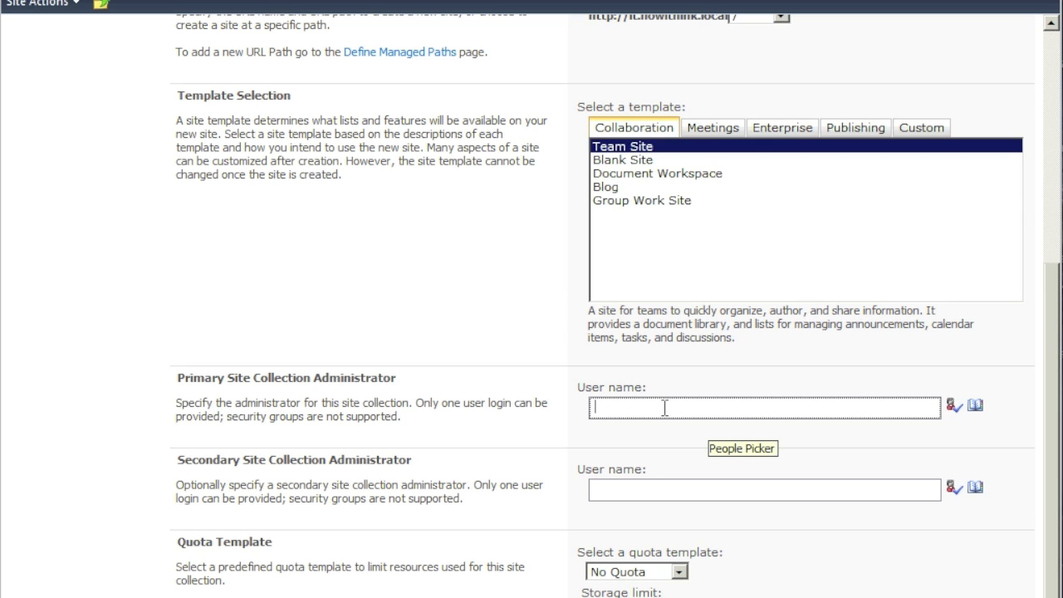
text(howithink\admi)
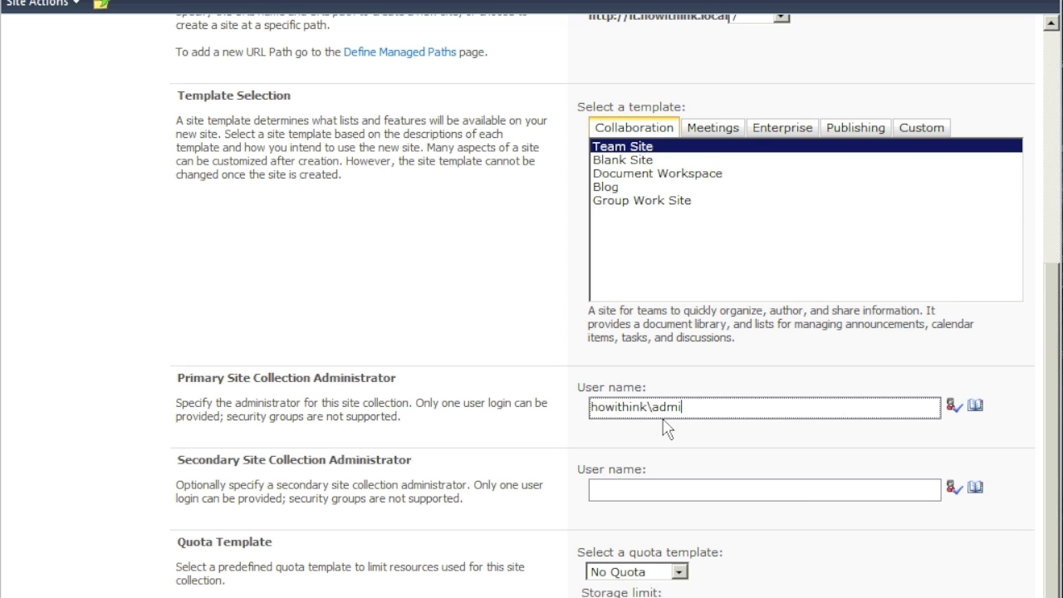
text(nistraotr)
key(BackSpace)
key(BackSpace)
key(BackSpace)
text(tor)
click(953, 406)
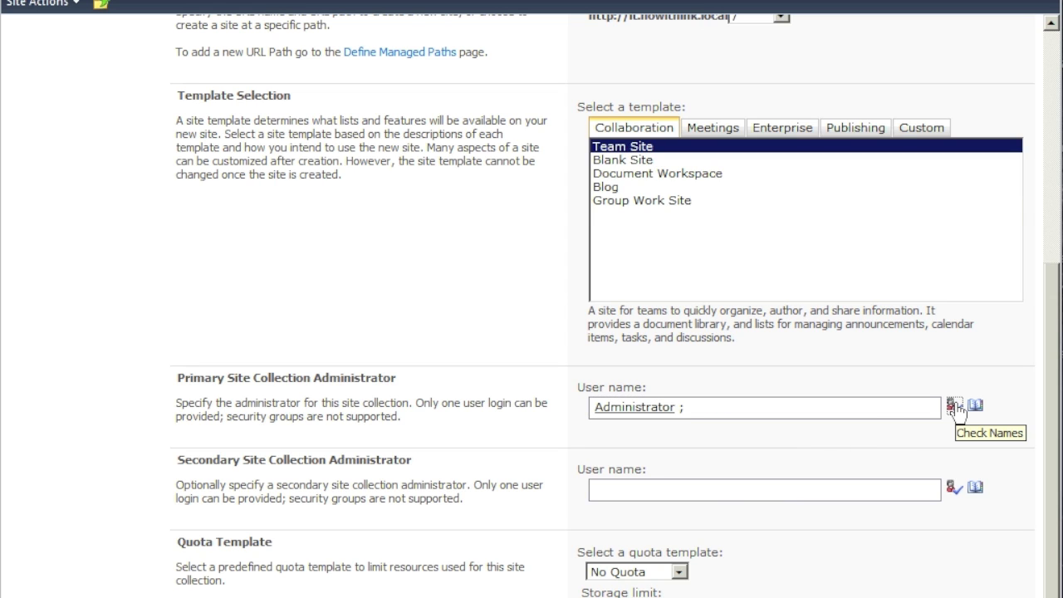
- Enter the farm account as Secondary Site Collection Administrator and verify it resolves
click(698, 489)
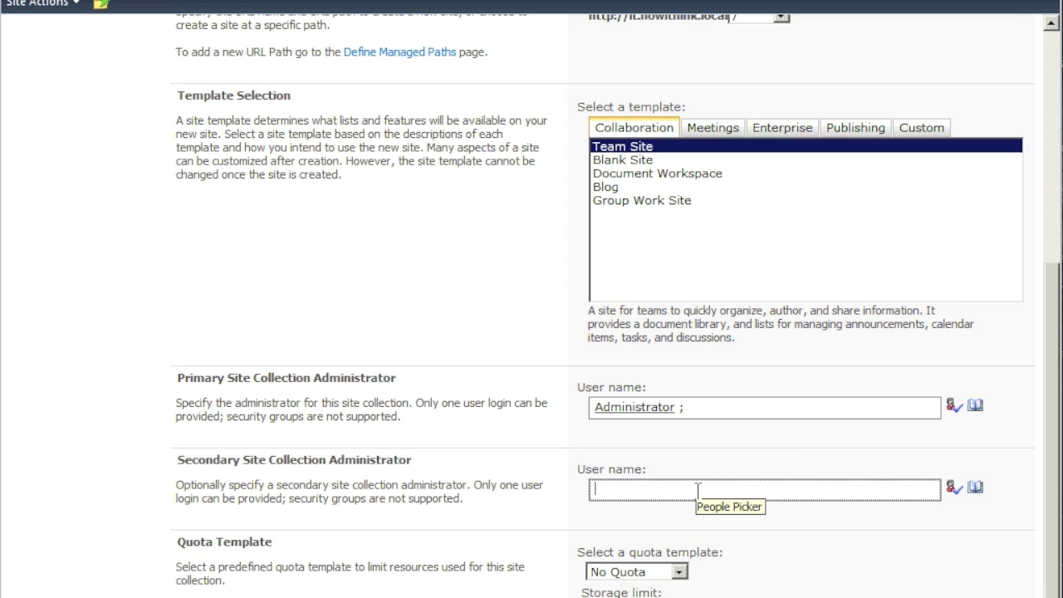
text(spfarm)
key(BackSpace)
key(BackSpace)
key(BackSpace)
key(BackSpace)
text(farm)
click(960, 490)
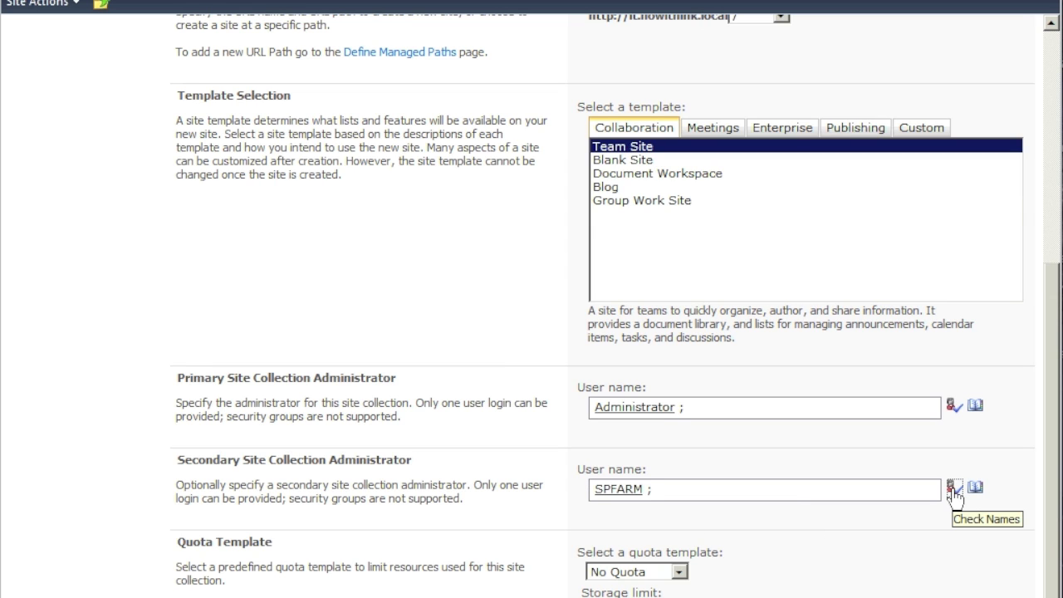
drag(1051, 480, 1053, 596)
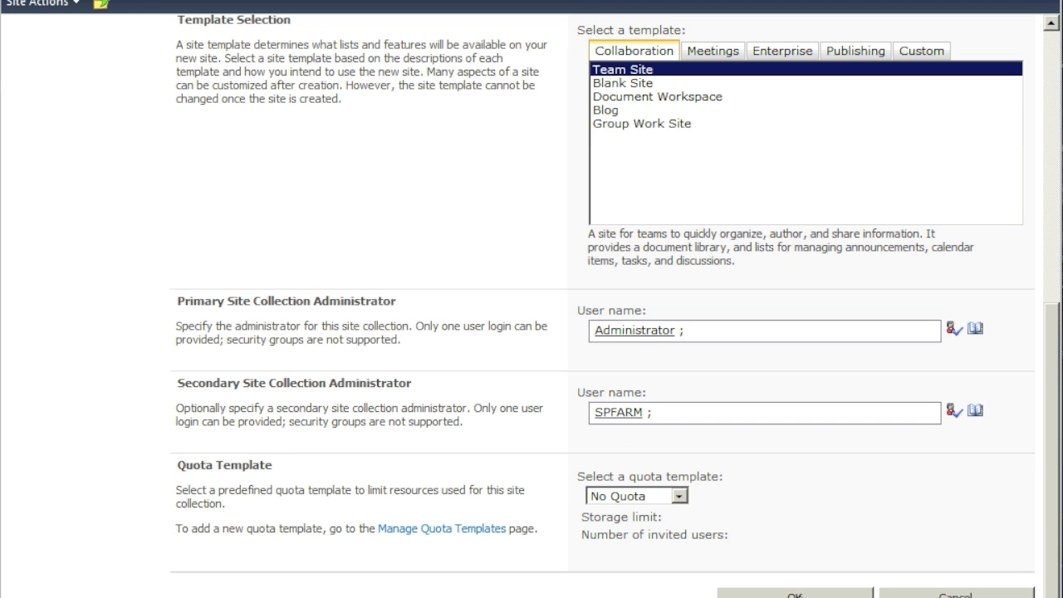
click(797, 593)
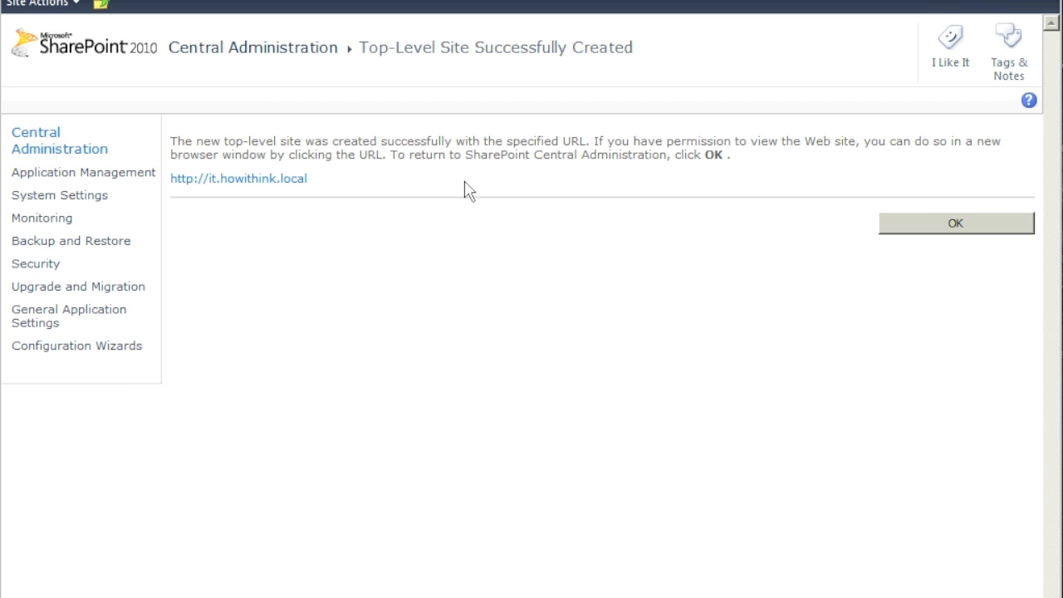
right_click(269, 179)
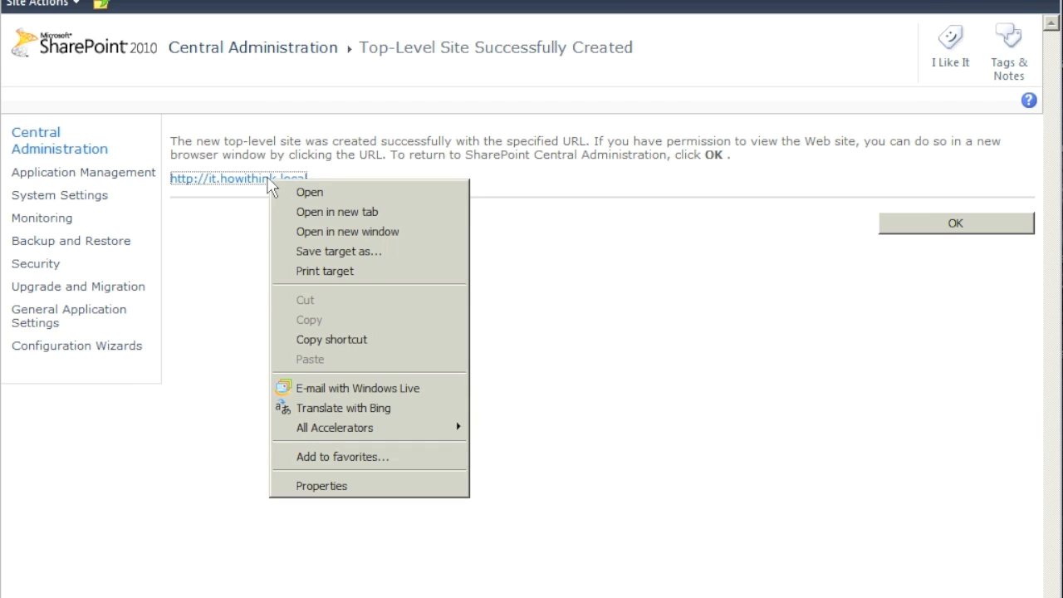
click(320, 212)
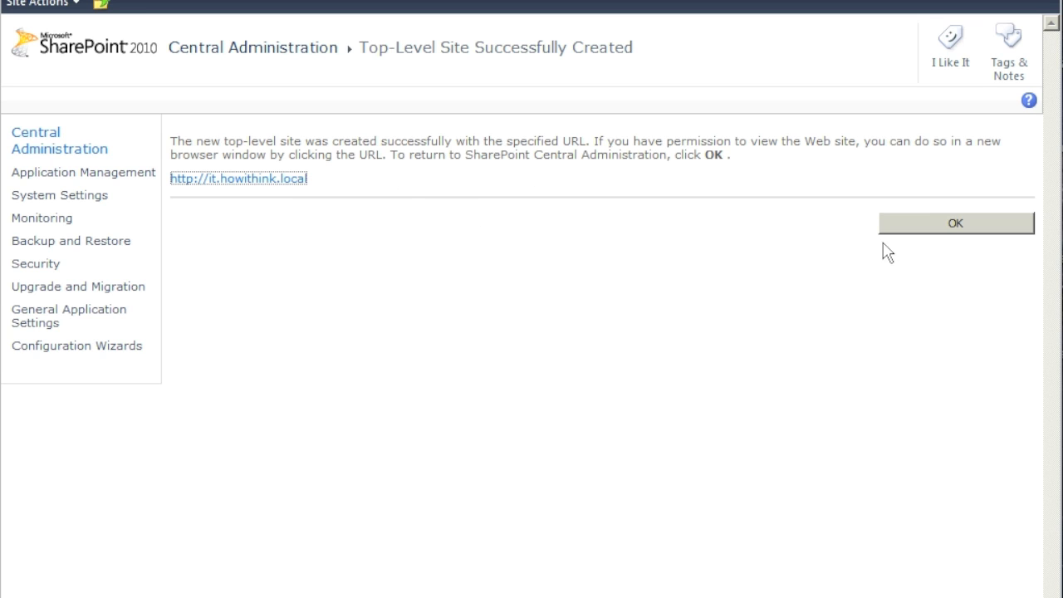
click(934, 212)
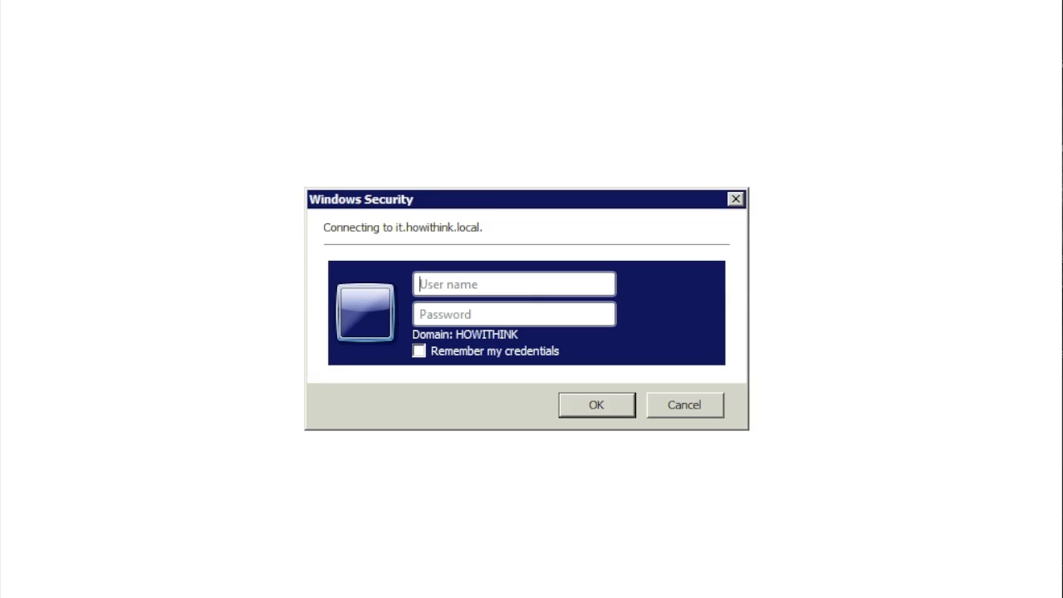
- Sign in to the site prompt with the administrator user name and password
text(administrator)
key(Tab)
text(********)
key(Return)
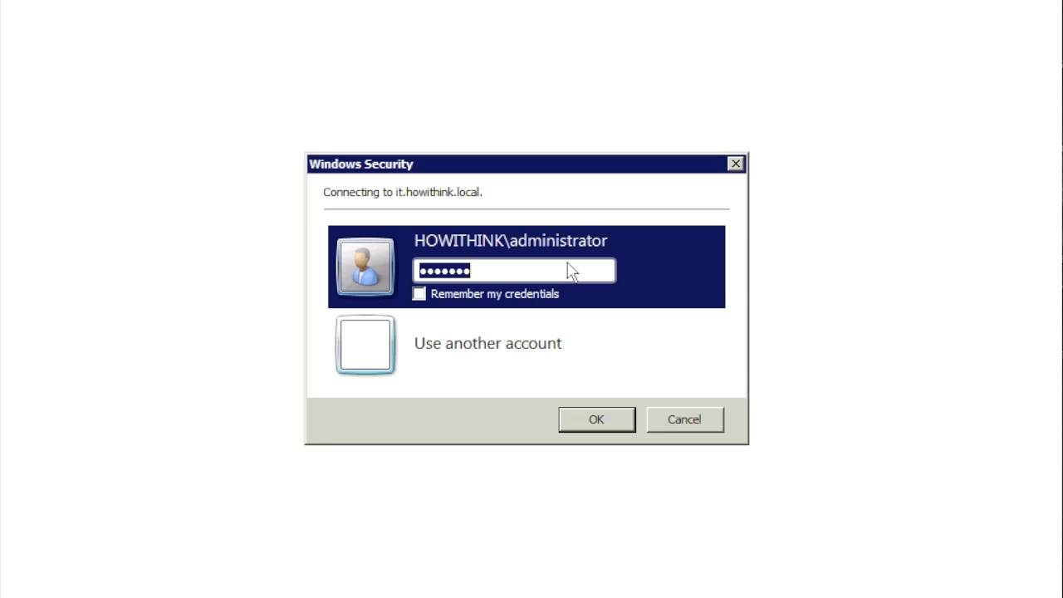
click(614, 425)
- Use another account and sign in as sharepoint2\administrator with its password
click(532, 356)
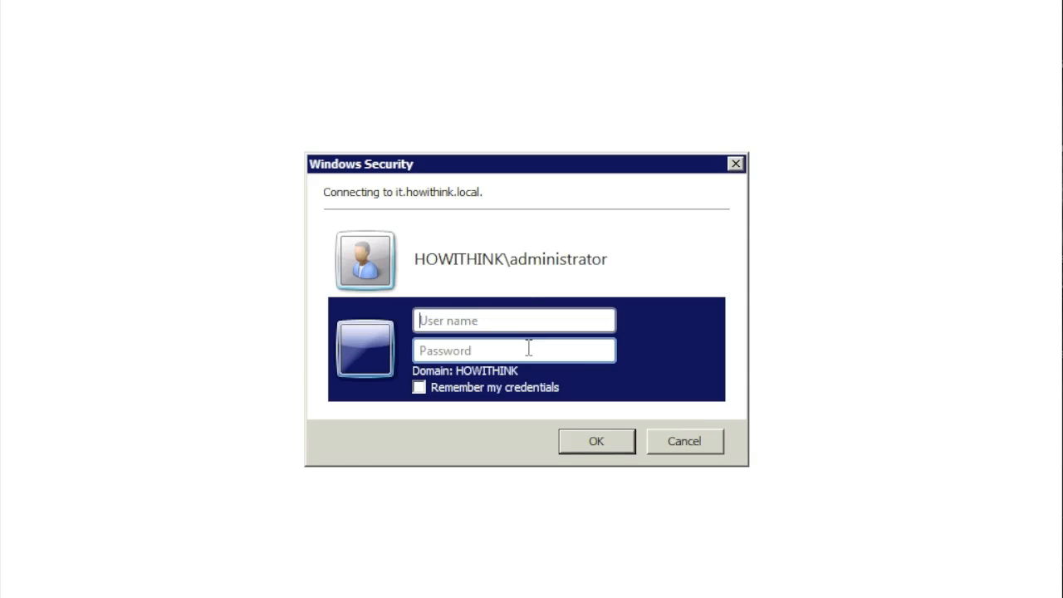
text(sharepoint2\administr)
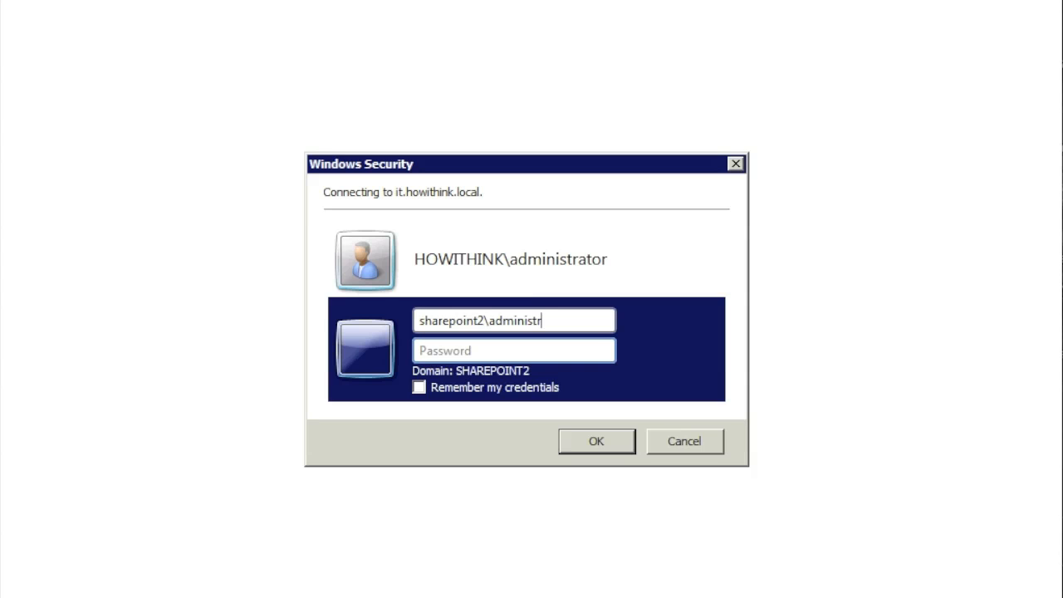
text(ator)
key(Tab)
text(*******)
key(Return)
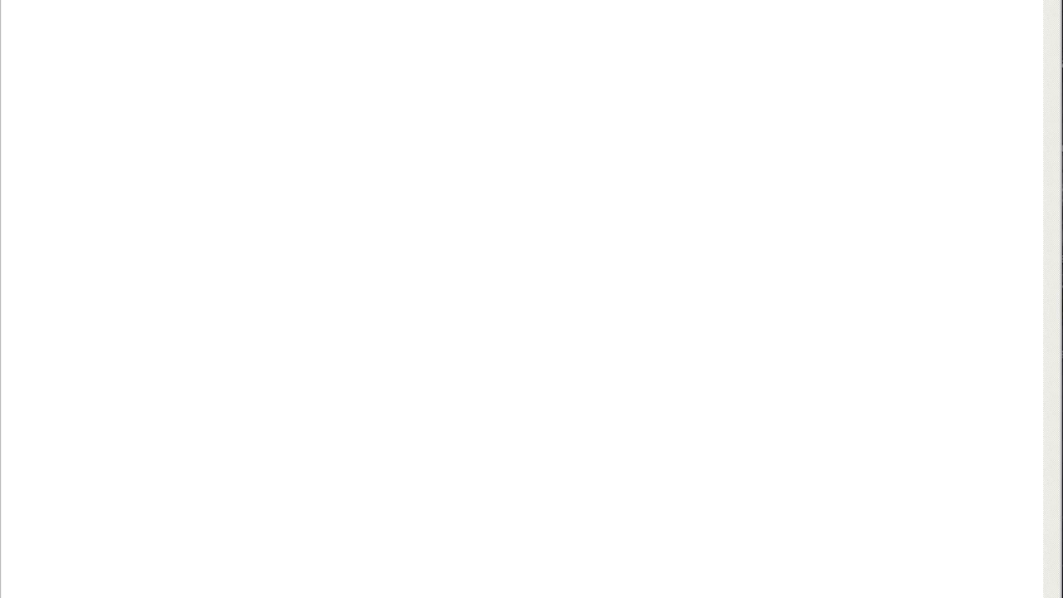
- Copy the site address and load it again in a new browser tab
right_click(175, 1)
click(208, 7)
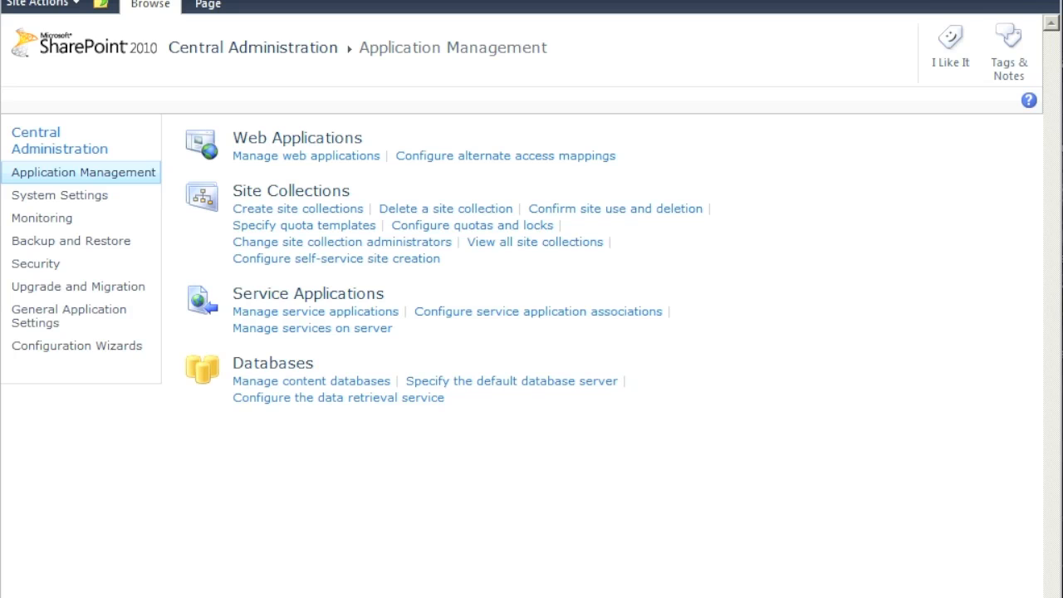
key(ctrl+t)
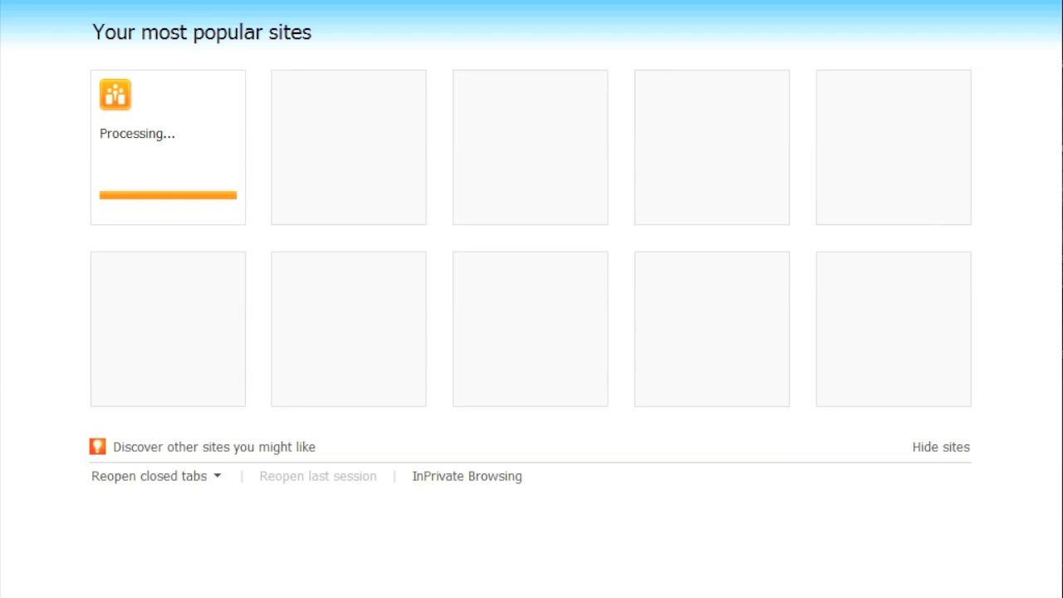
right_click(132, 0)
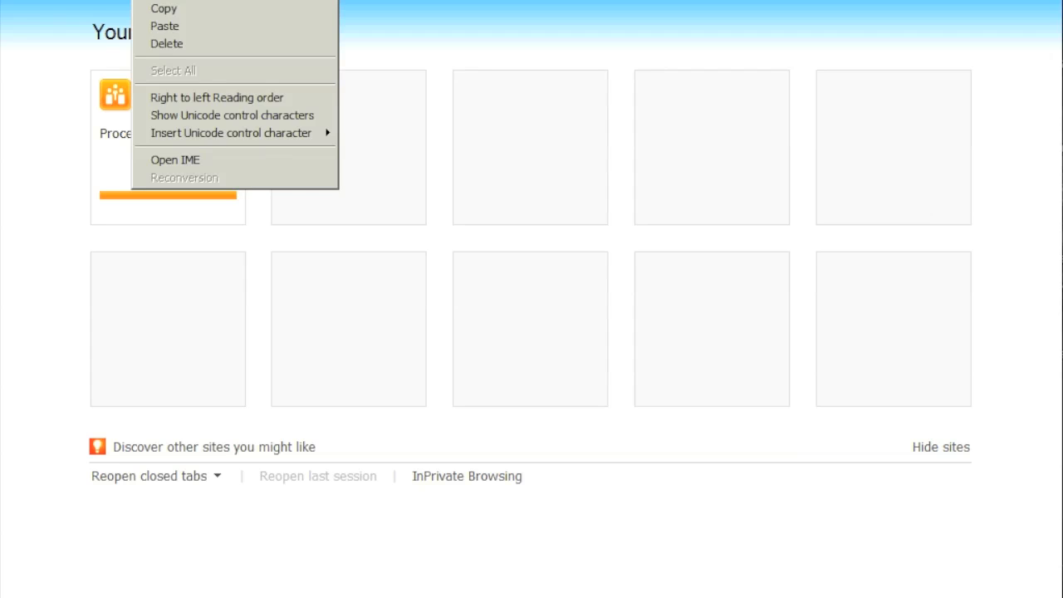
click(170, 26)
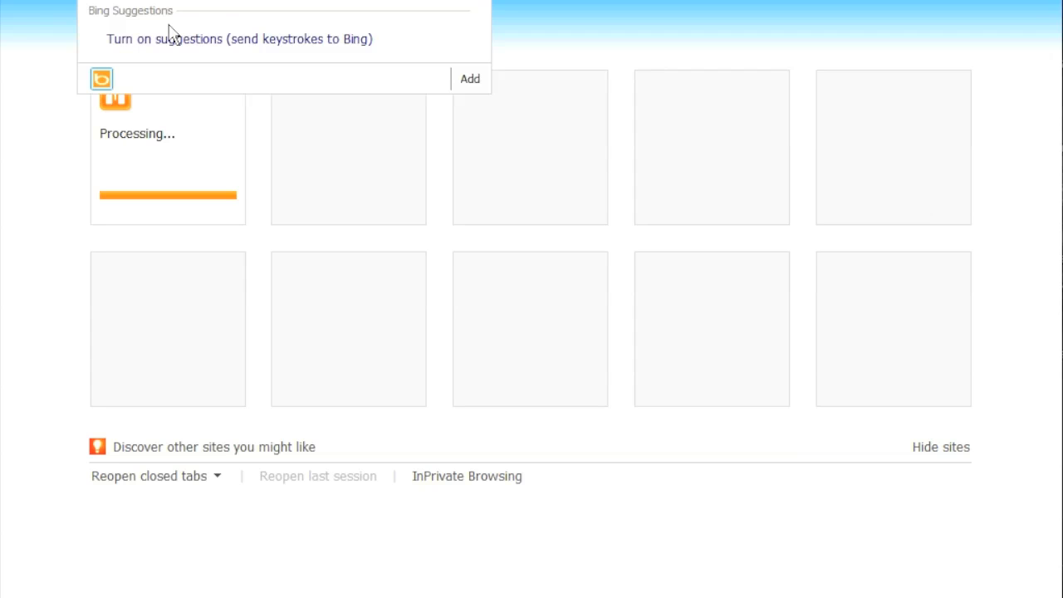
key(Return)
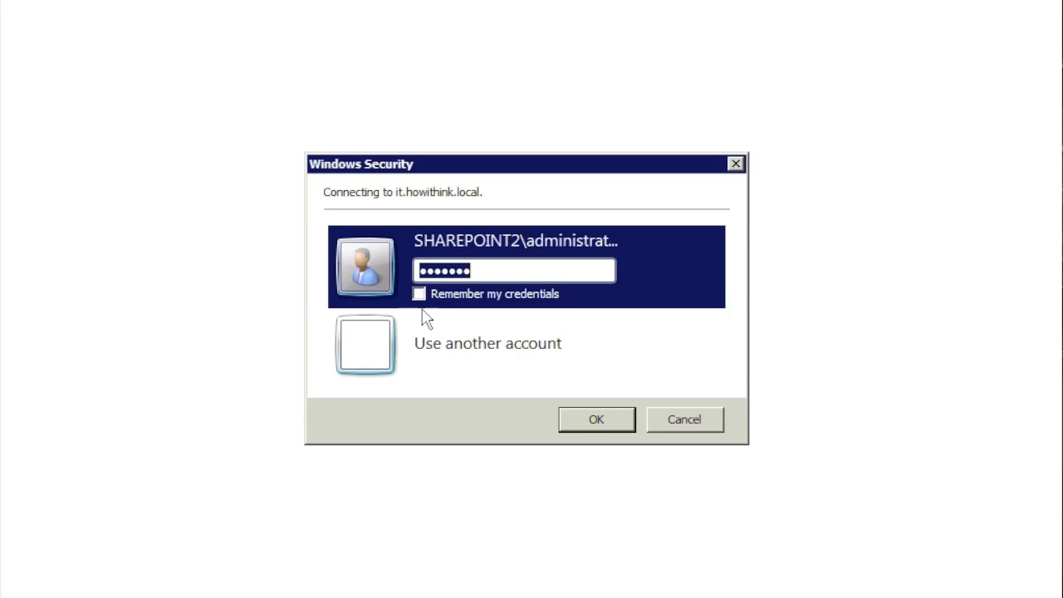
- Retry sign-in as howithink\administrator, then cancel the repeated sign-in prompt
click(447, 345)
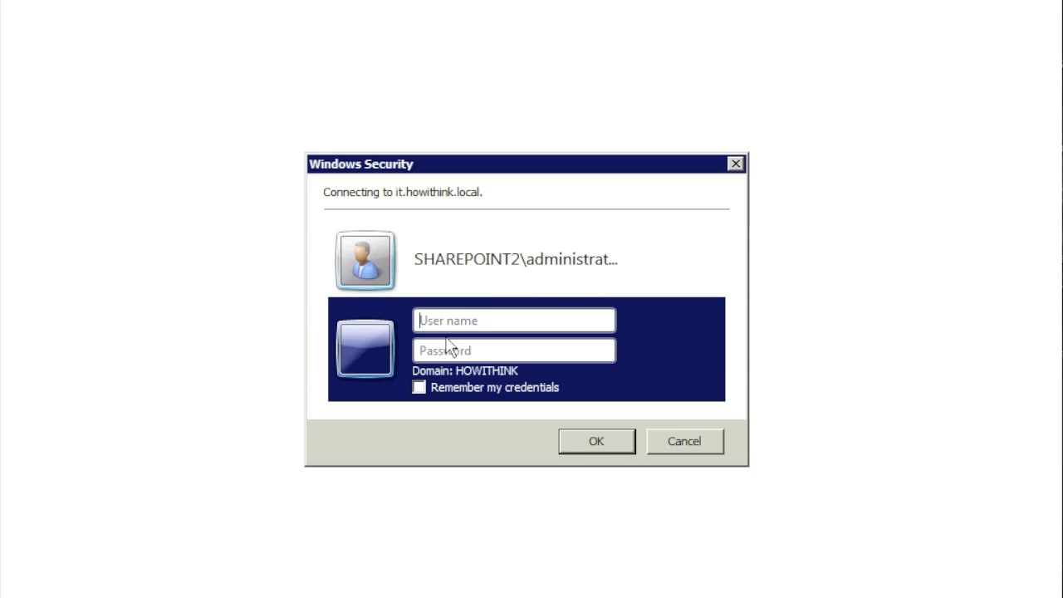
text(howithink\administrator)
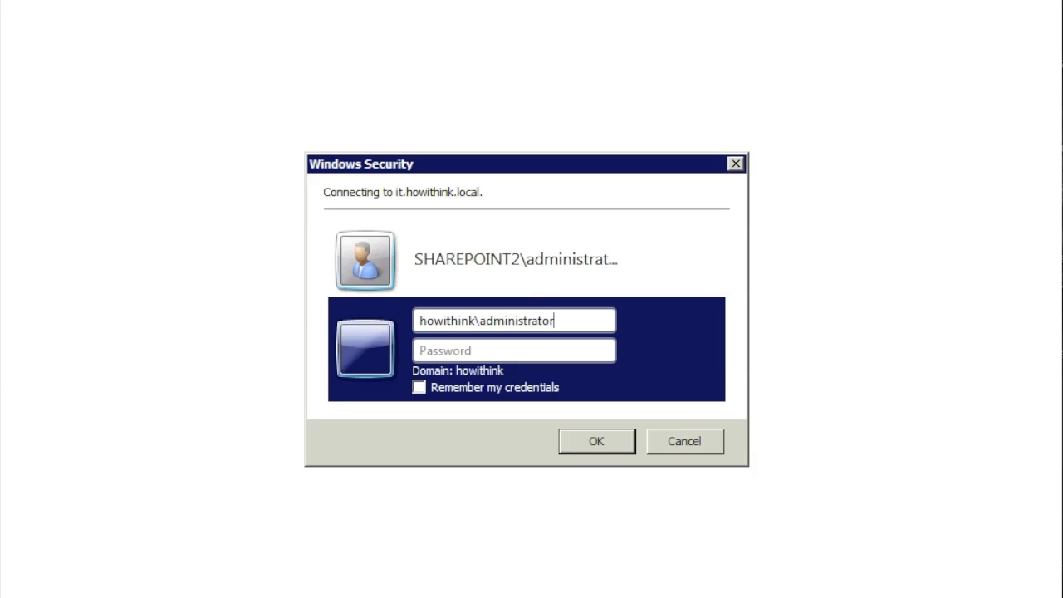
key(Tab)
text(•••••••)
key(Return)
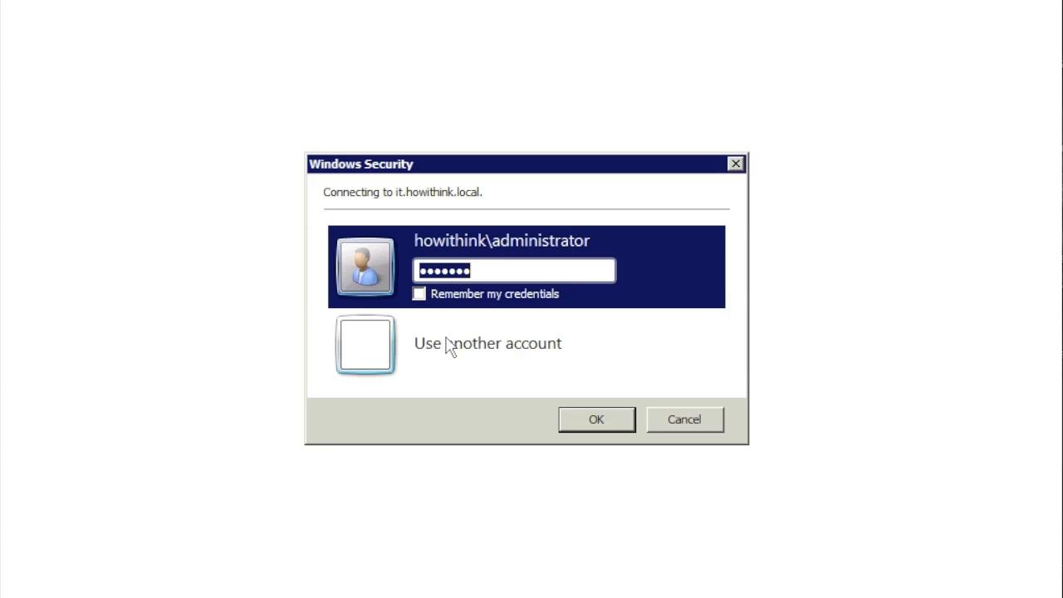
click(685, 425)
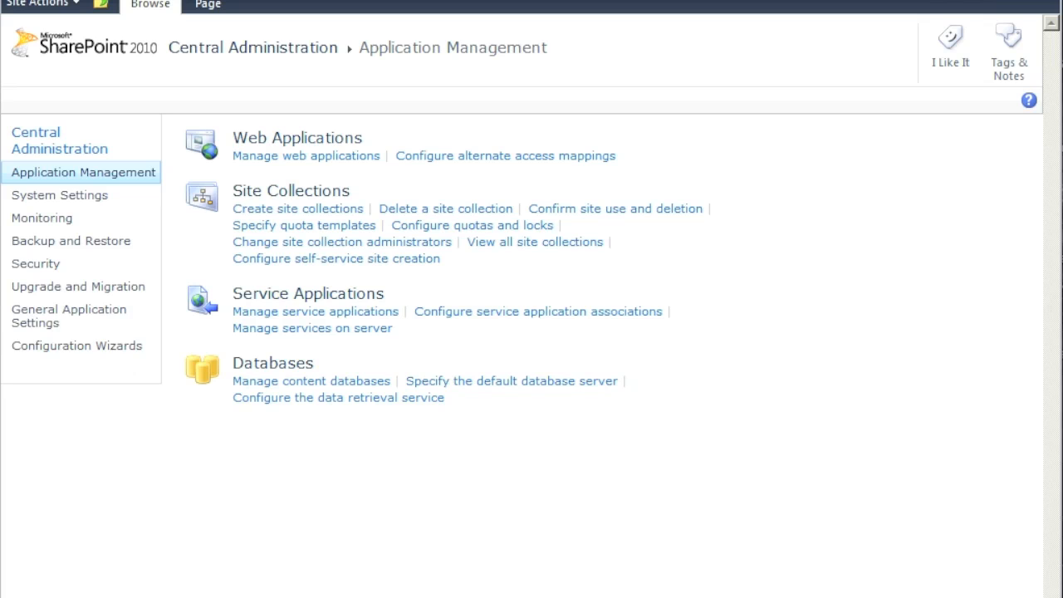
- Search the Start menu for 'reg' to find the Registry Editor
key(super)
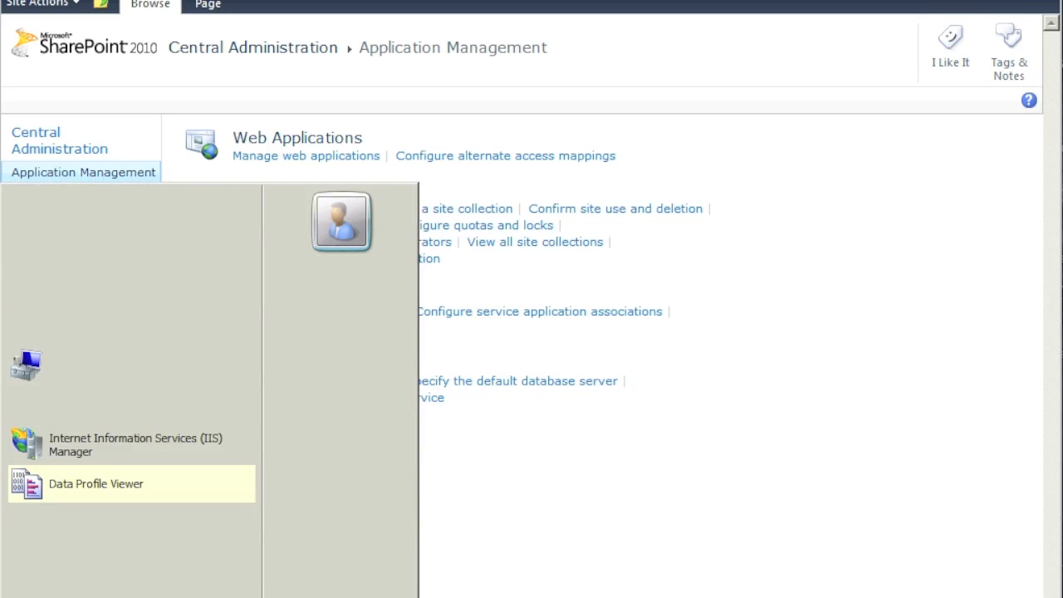
text(re)
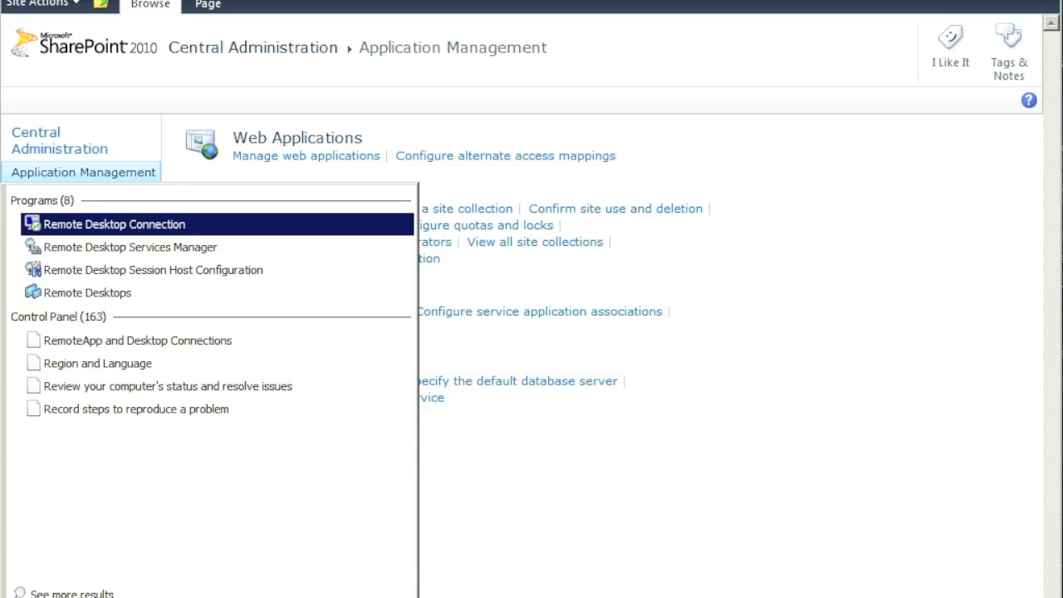
text(g)
- Open Registry Editor at HKLM\SYSTEM\CurrentControlSet\Control\Lsa\MSV1_0 and select BackConnectionHostNames
key(Return)
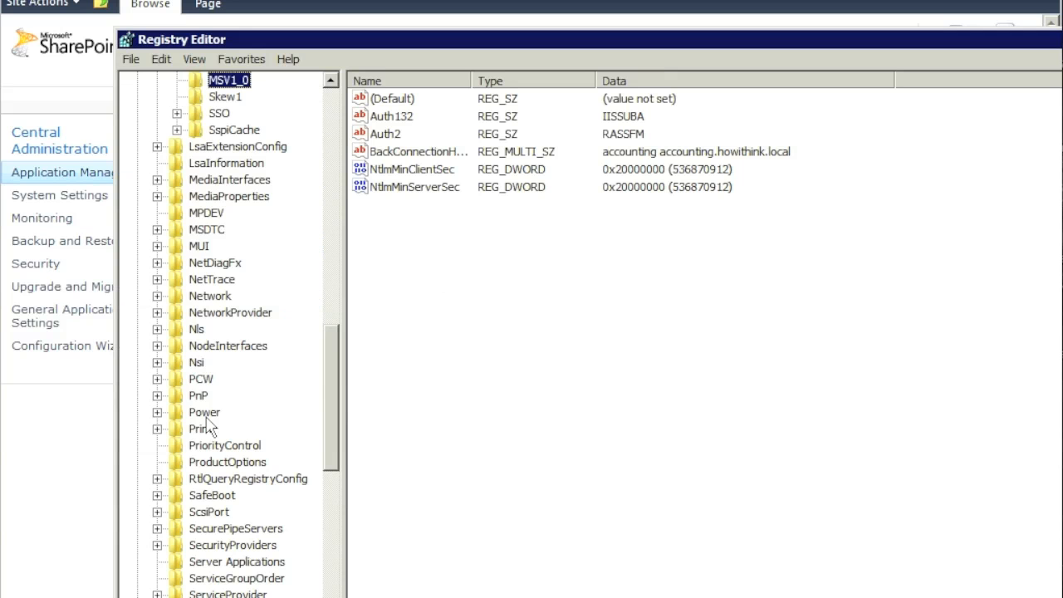
drag(332, 345, 332, 95)
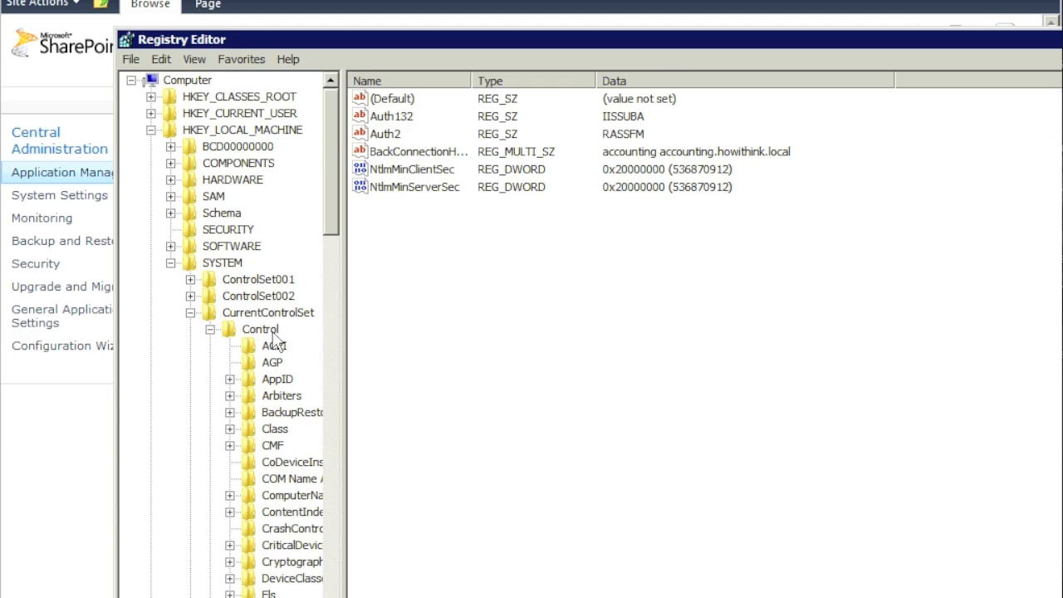
scroll(334, 304, down, 4)
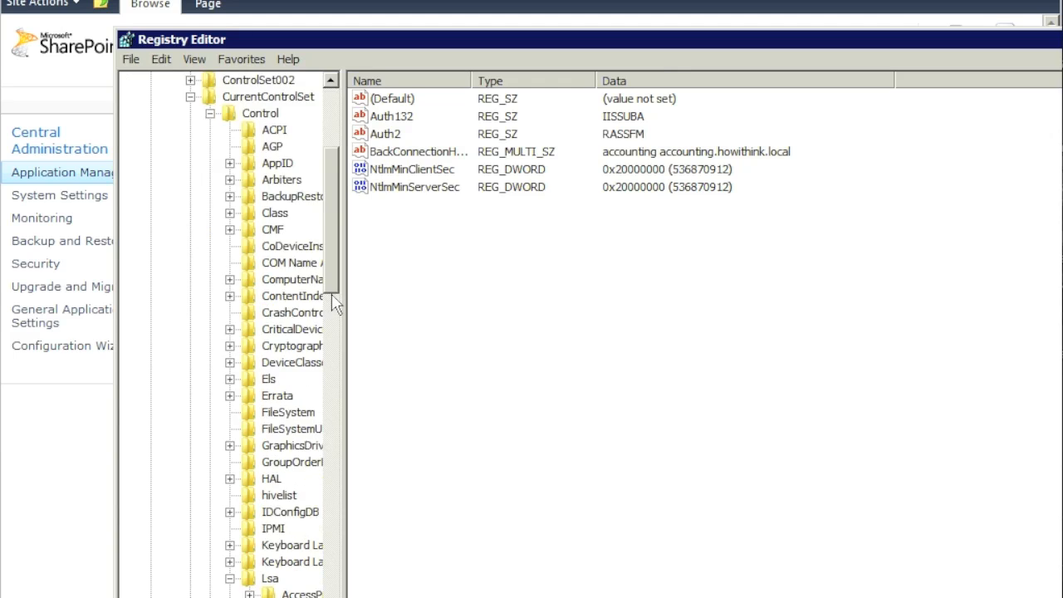
scroll(334, 304, down, 1)
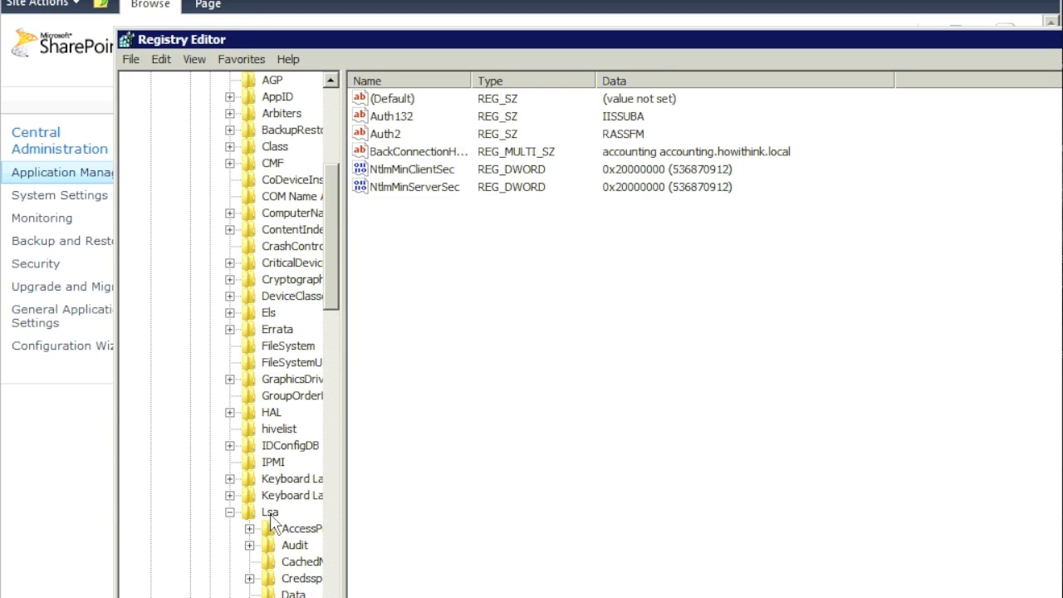
scroll(346, 340, down, 6)
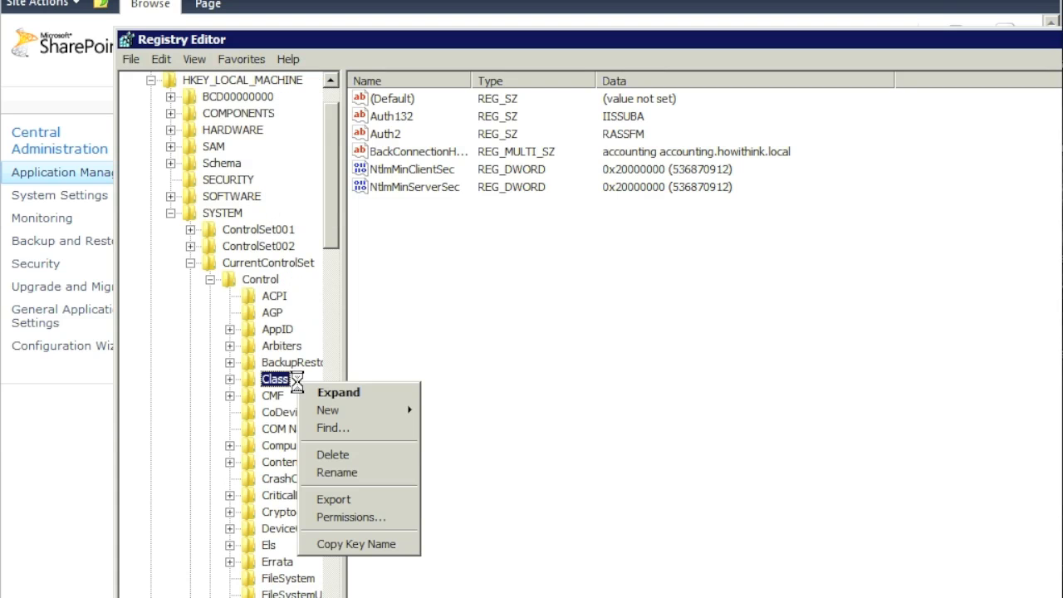
click(329, 229)
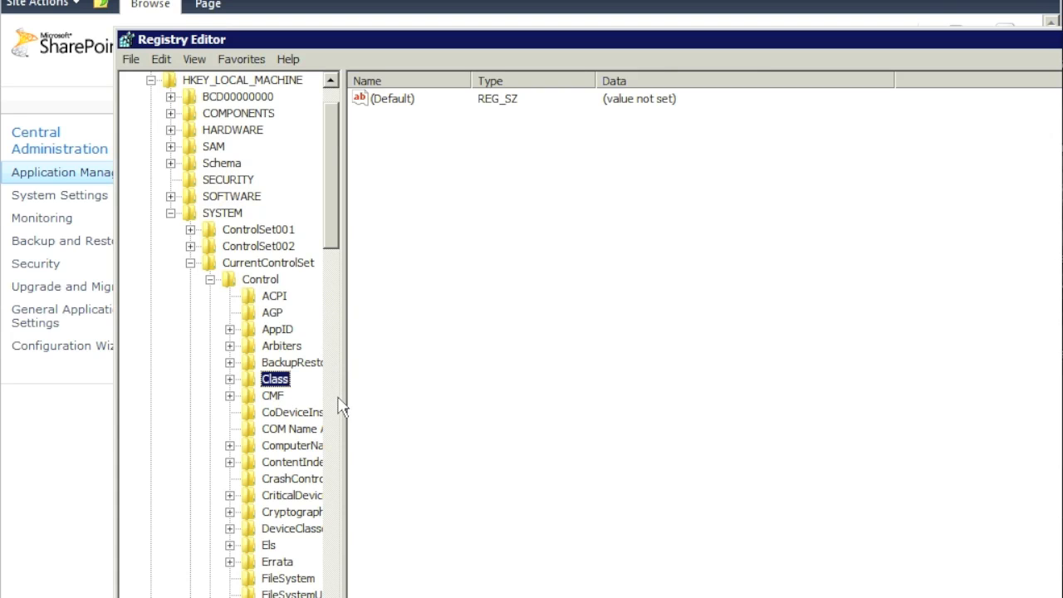
scroll(334, 417, down, 12)
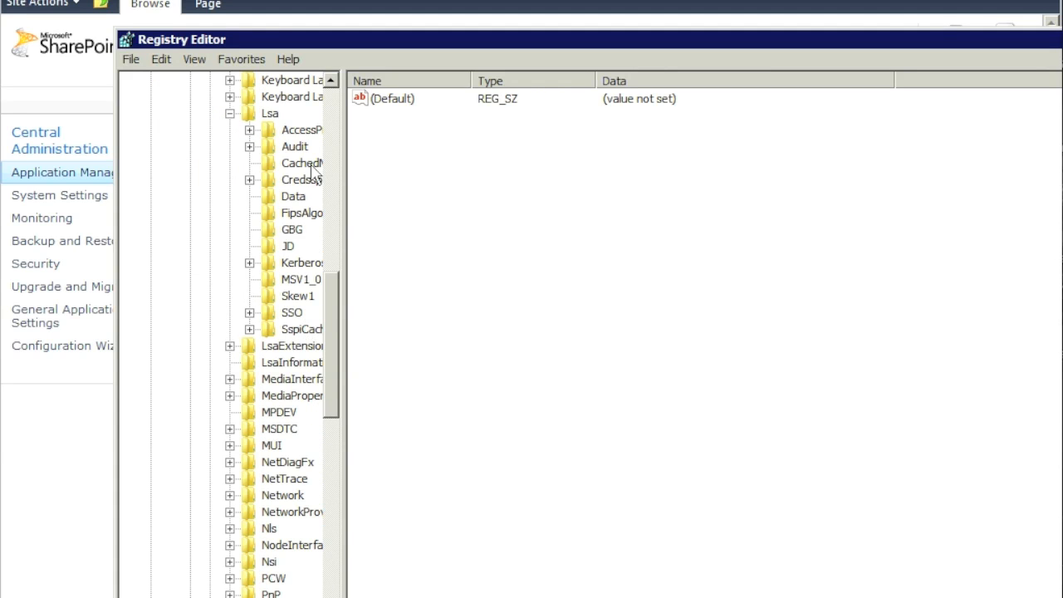
right_click(298, 283)
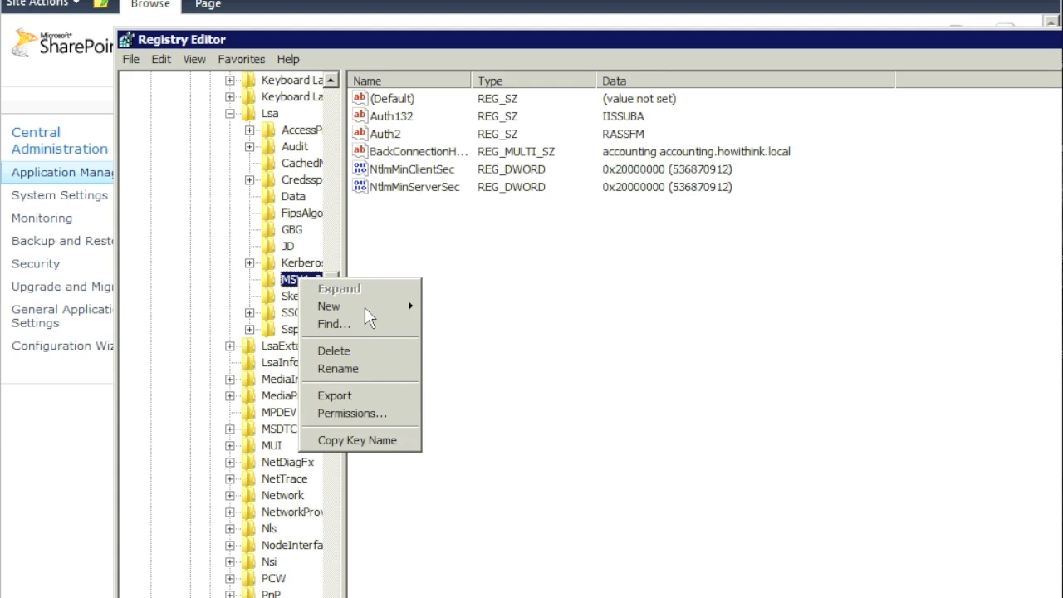
mouse_move(364, 307)
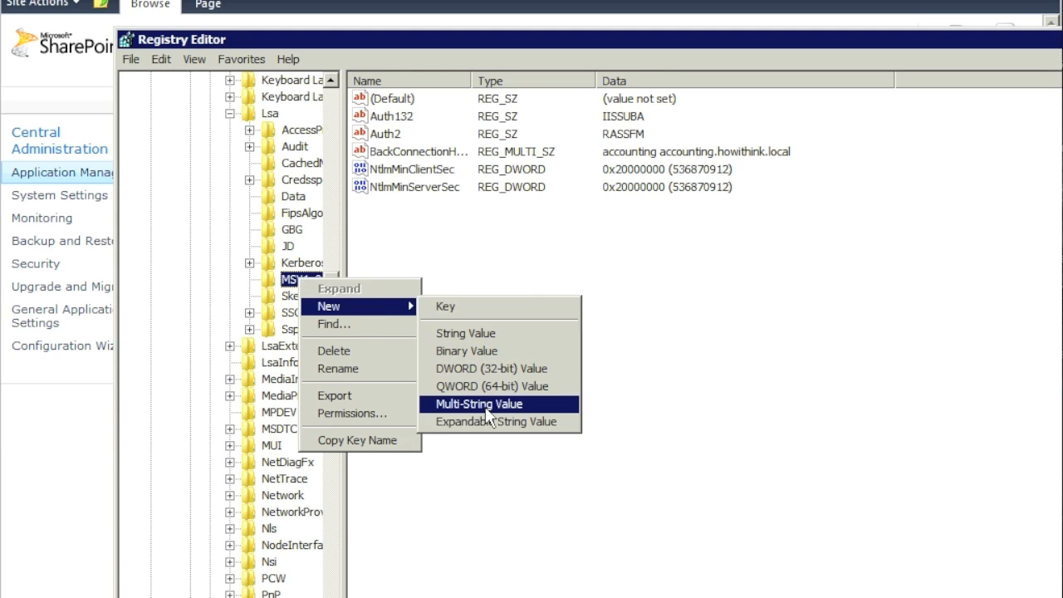
click(528, 256)
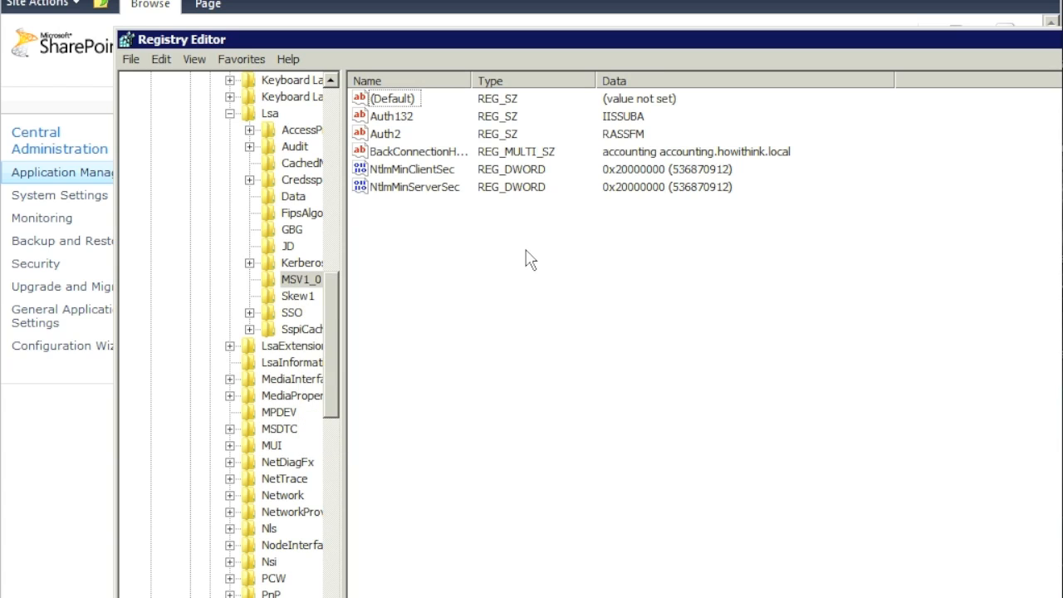
click(428, 155)
drag(472, 80, 551, 80)
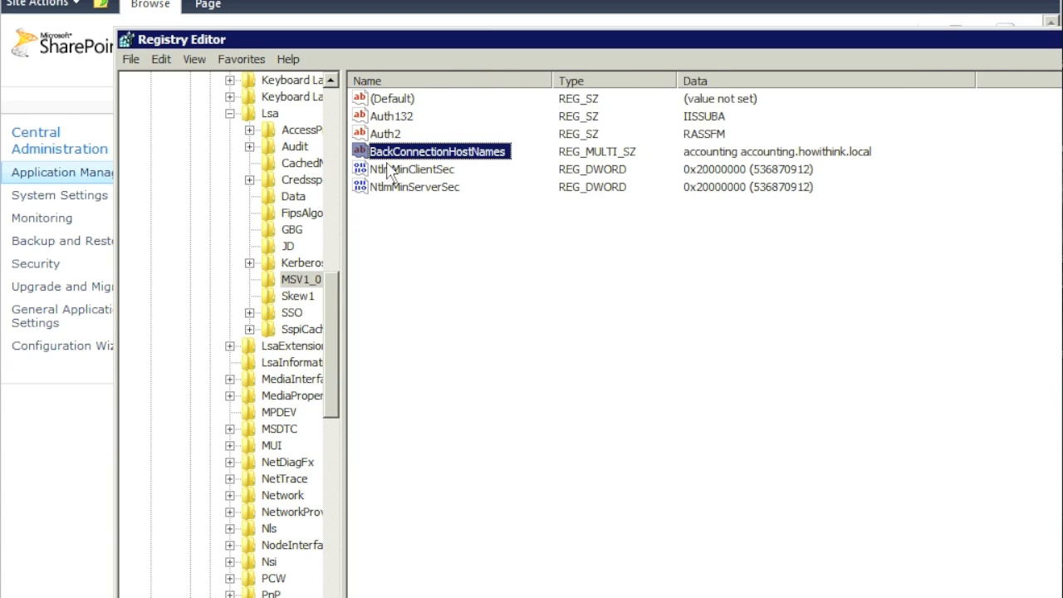
- Add 'it' and 'it.howithink.local' as new lines in BackConnectionHostNames and save
right_click(479, 160)
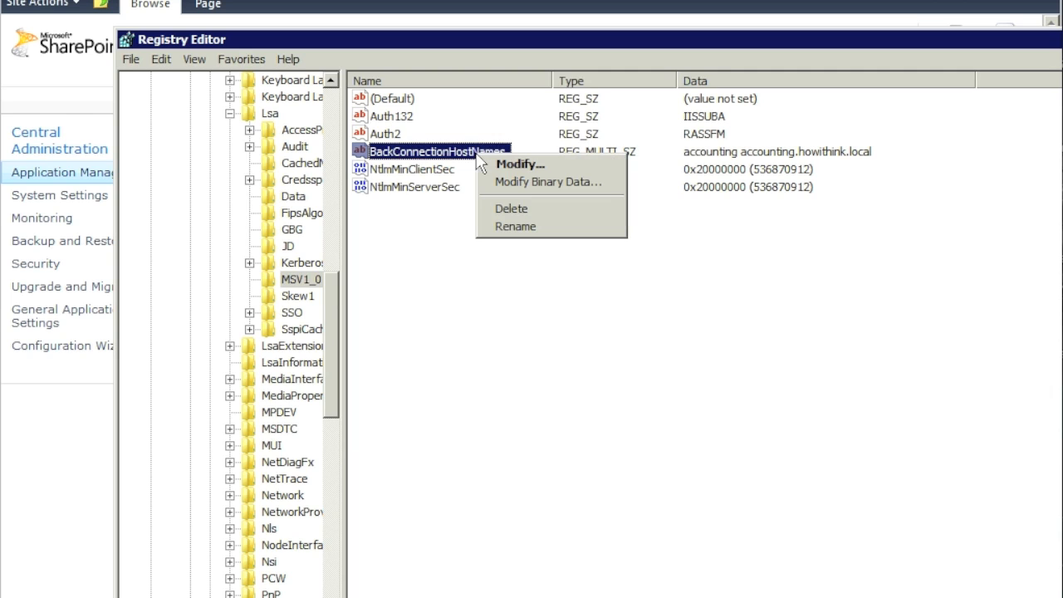
click(513, 165)
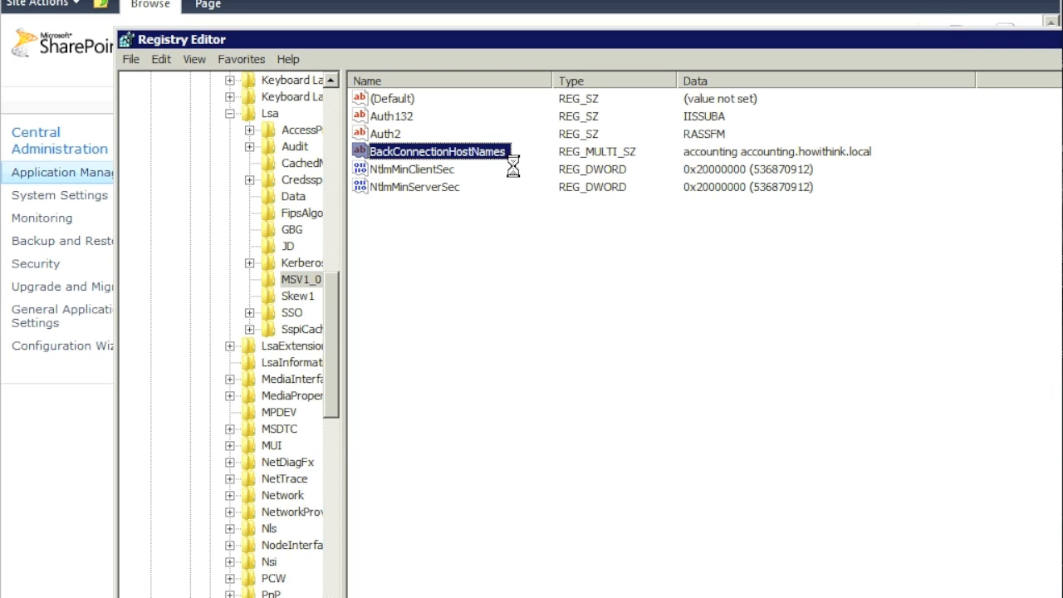
click(412, 244)
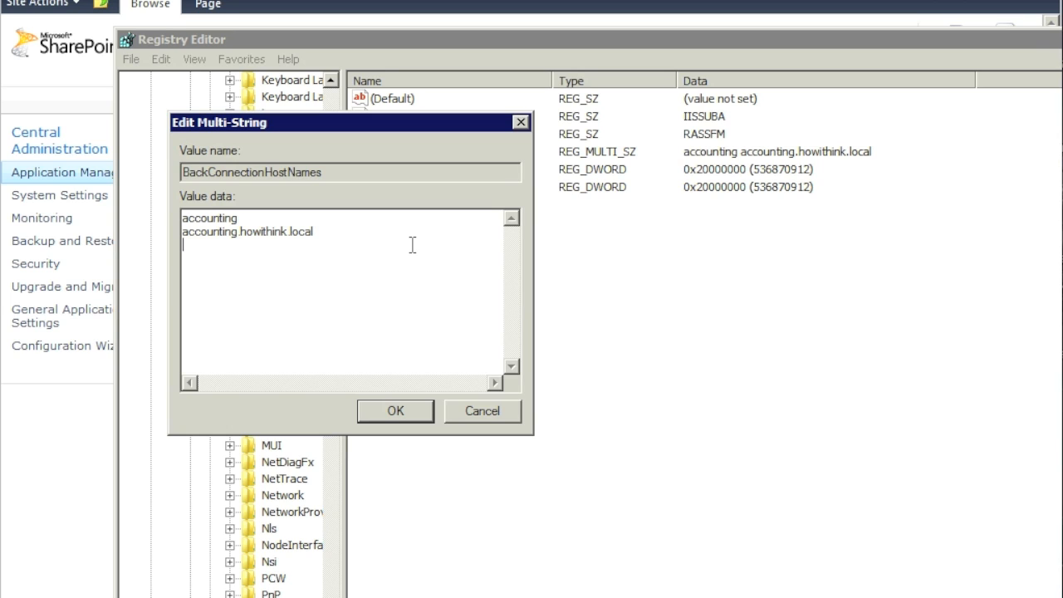
text(it )
text(it)
text(.howithin)
text(k.l)
text(o)
text(cal)
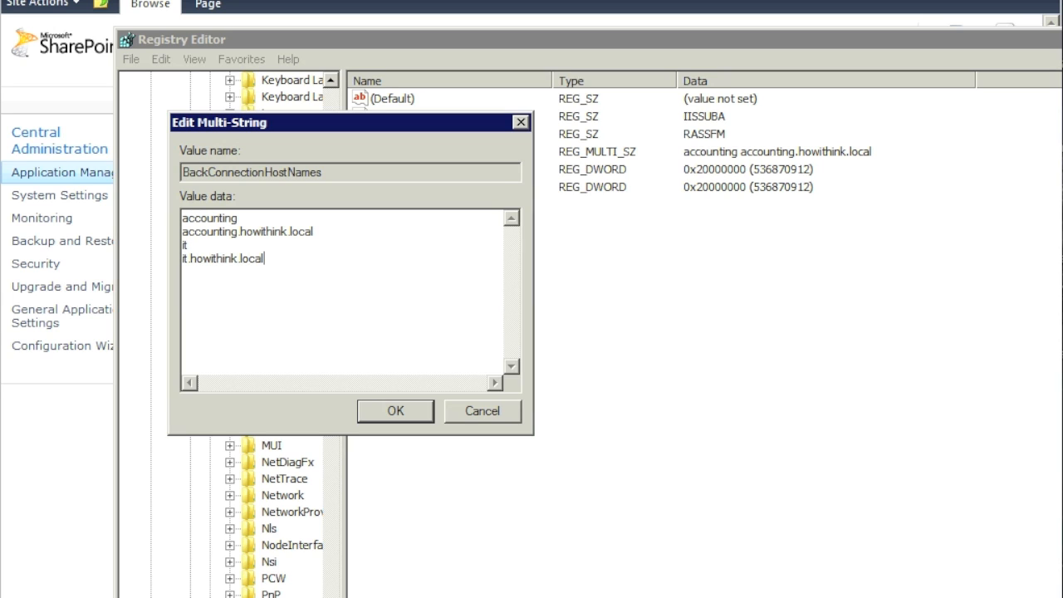
click(395, 411)
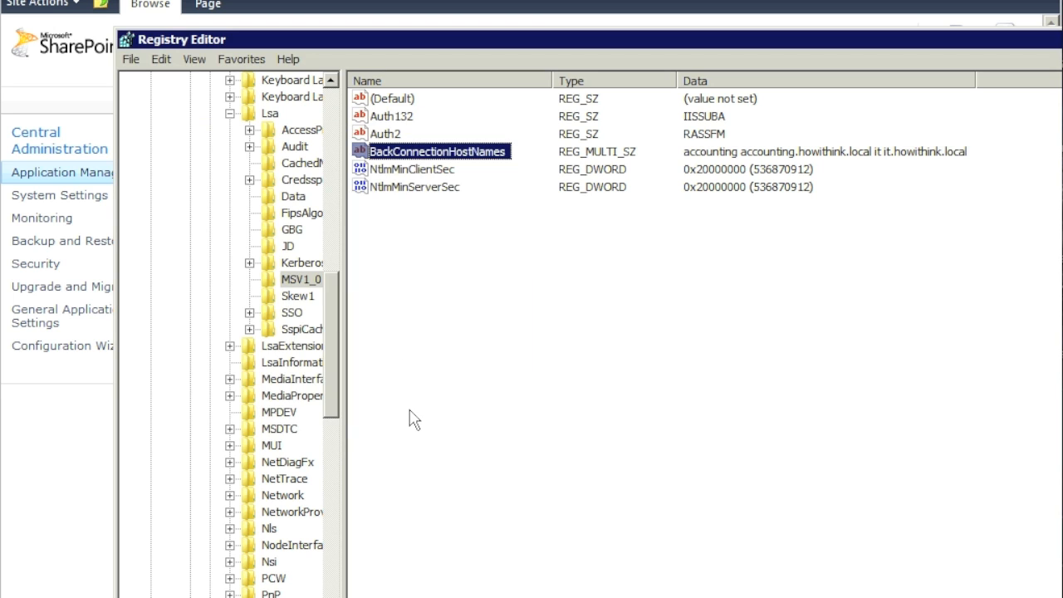
click(133, 63)
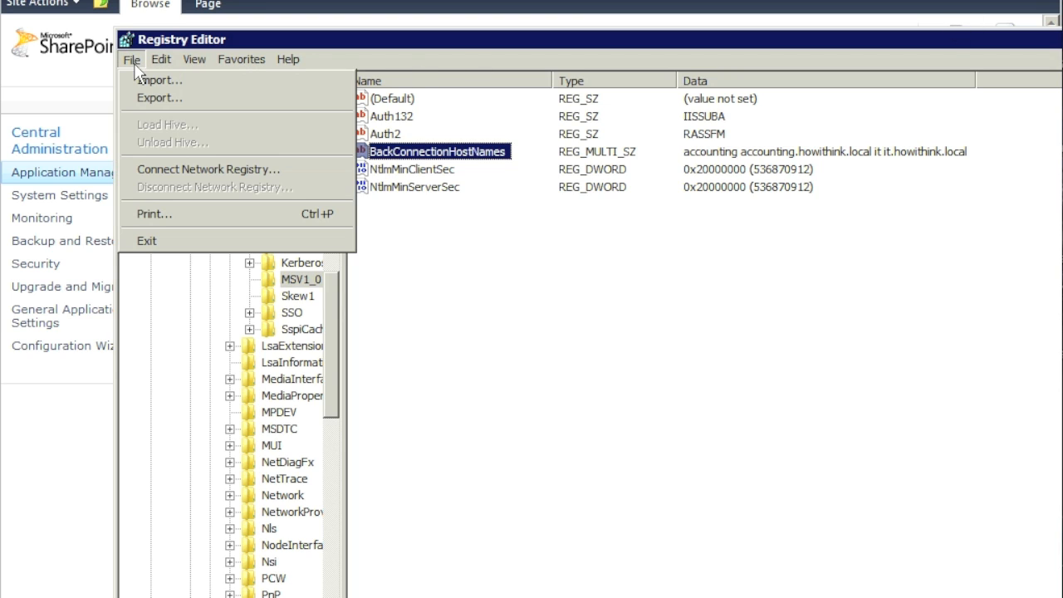
- Close Registry Editor, run iisreset in a Command Prompt, then exit it
click(148, 242)
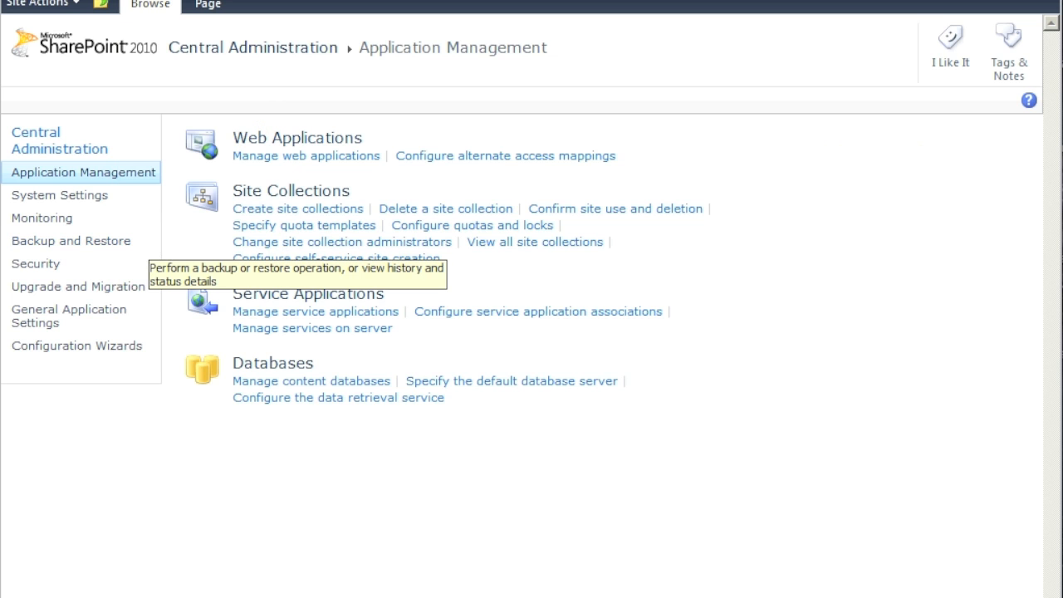
key(super)
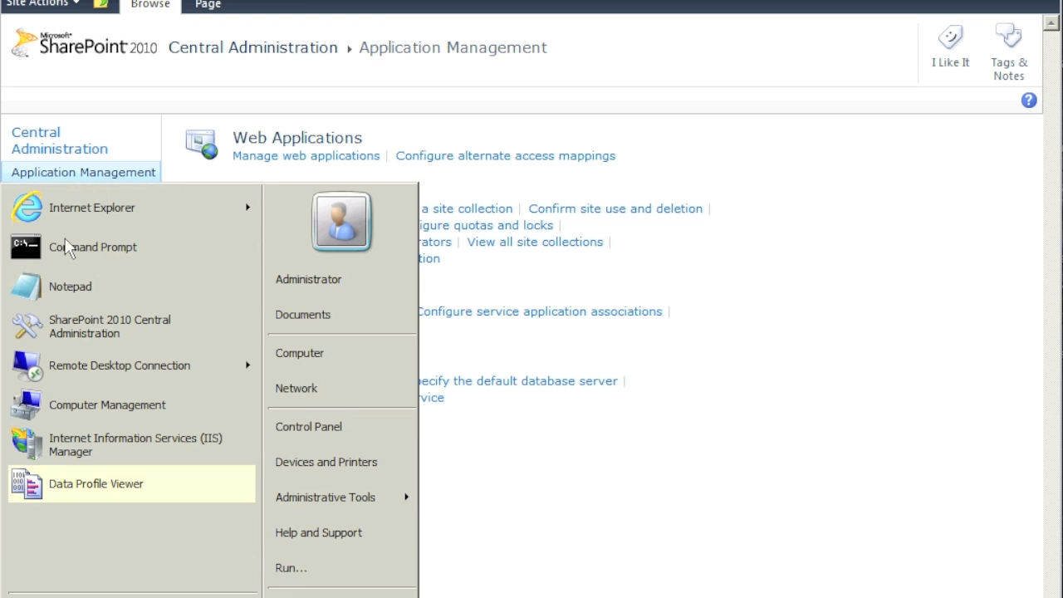
click(68, 257)
text(iisreset)
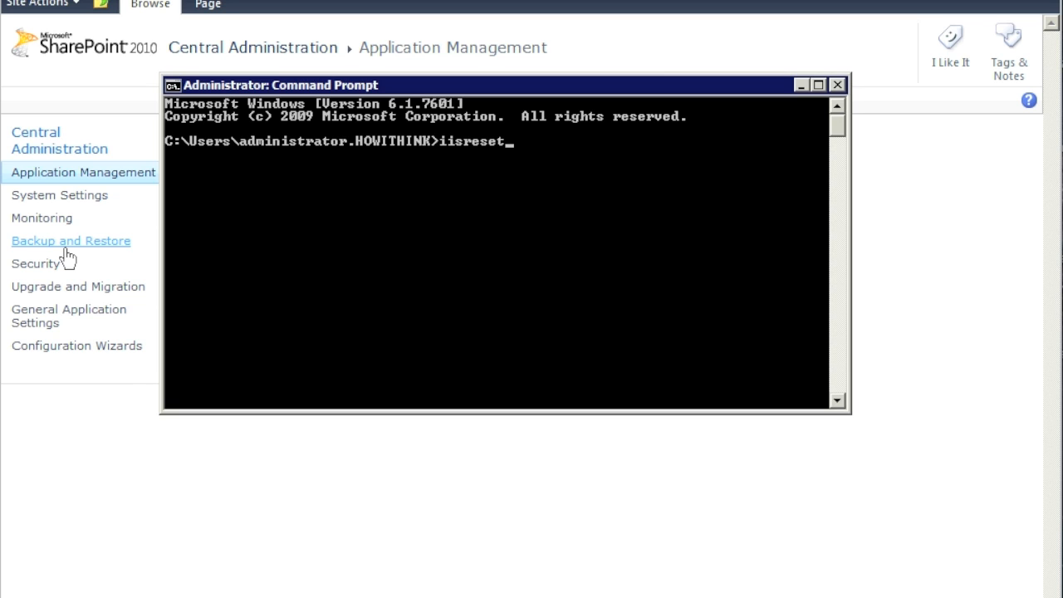
key(Return)
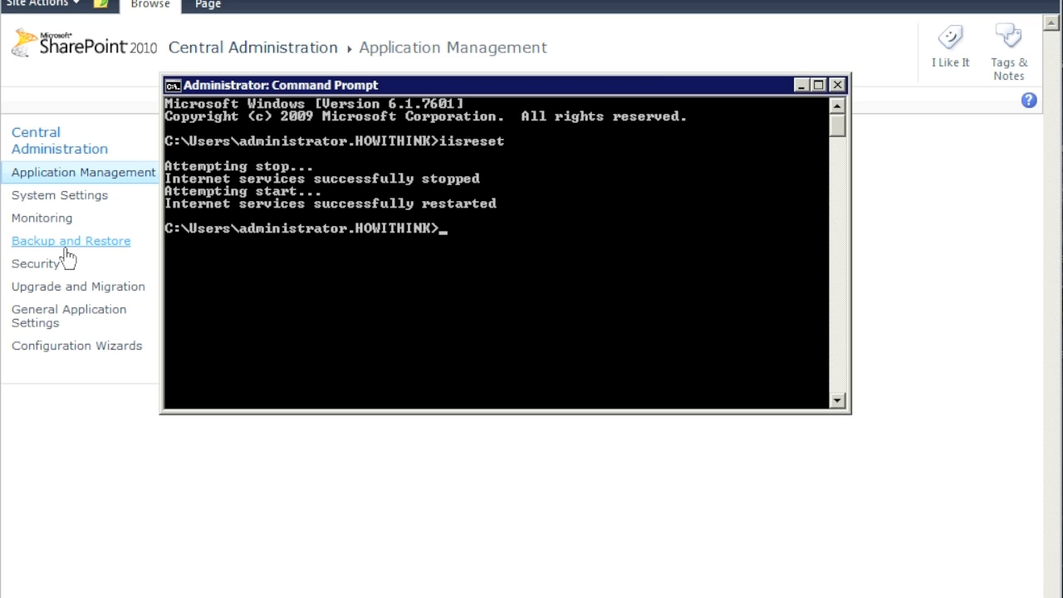
text(exit)
key(Return)
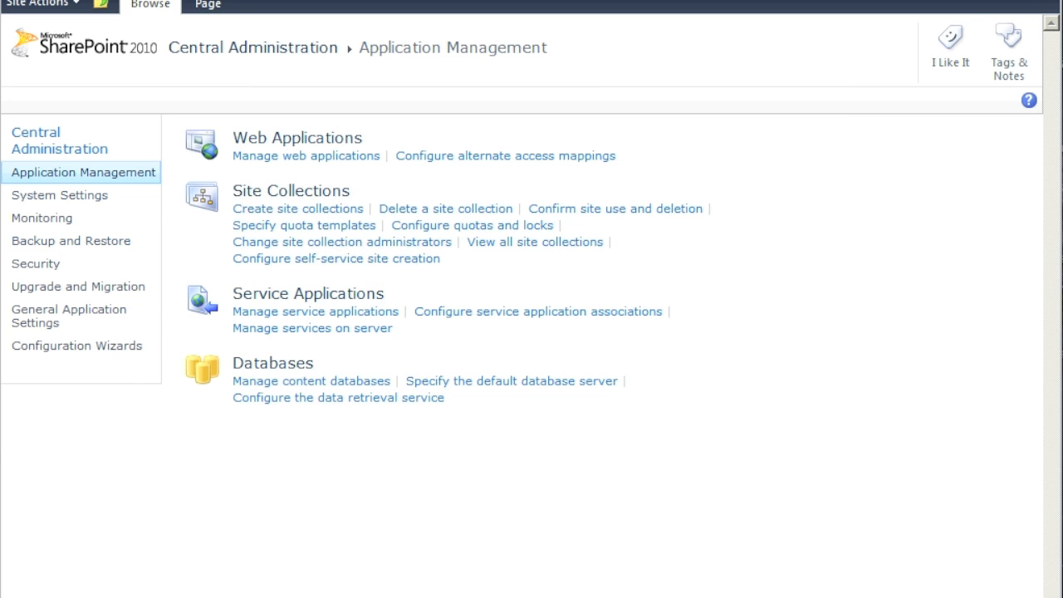
- In a new tab, open the Information Technology Site and go to its Site Permissions page
key(ctrl+t)
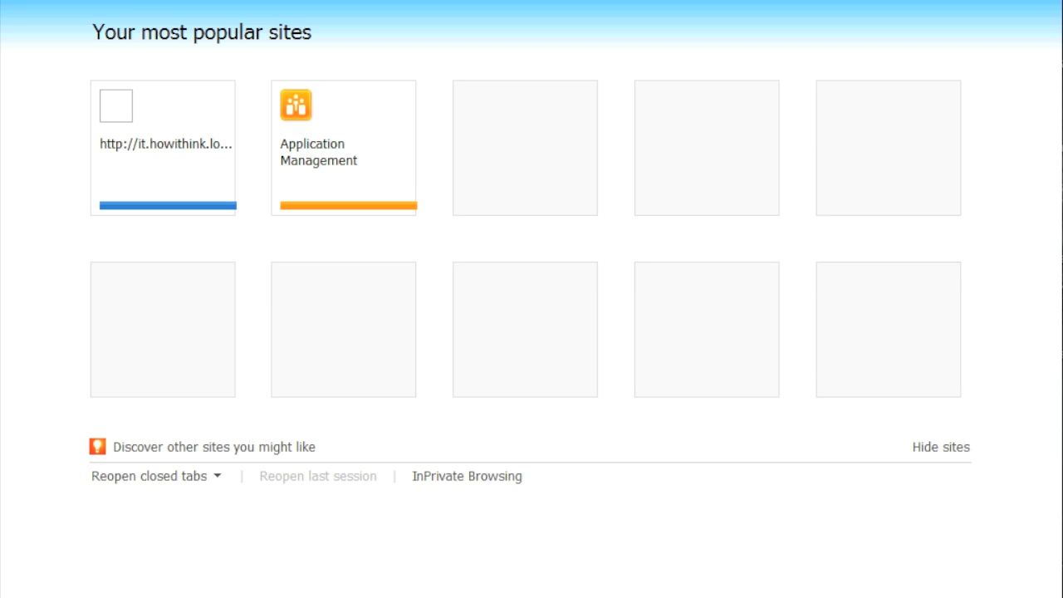
click(164, 135)
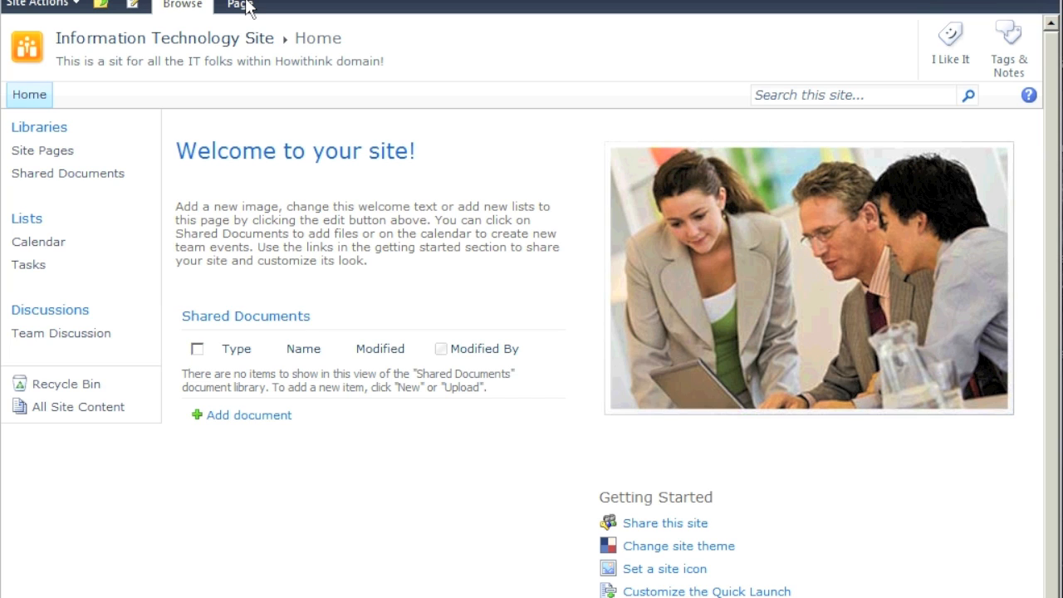
click(41, 5)
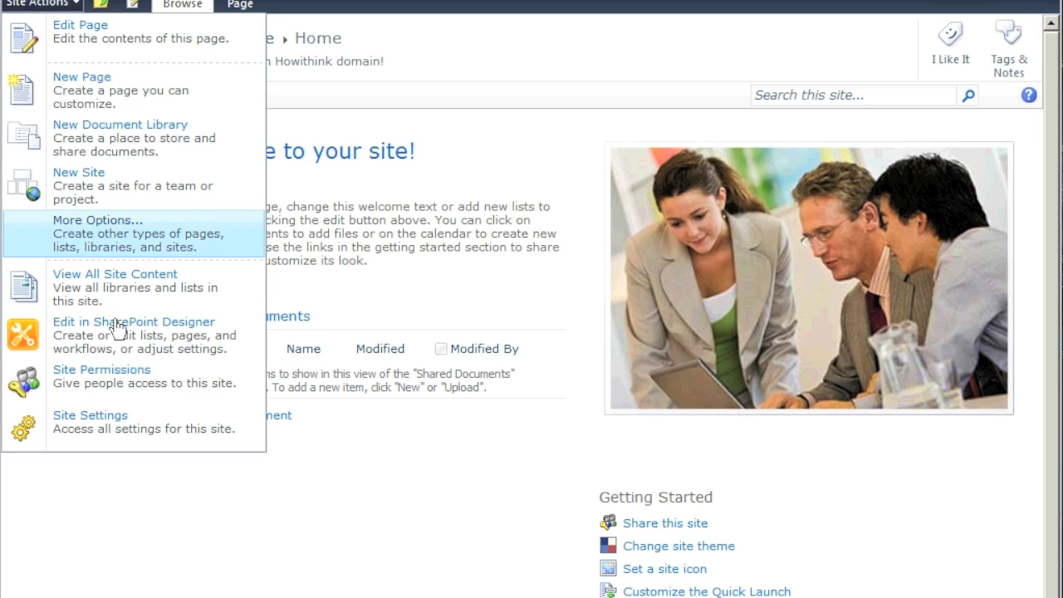
key(Escape)
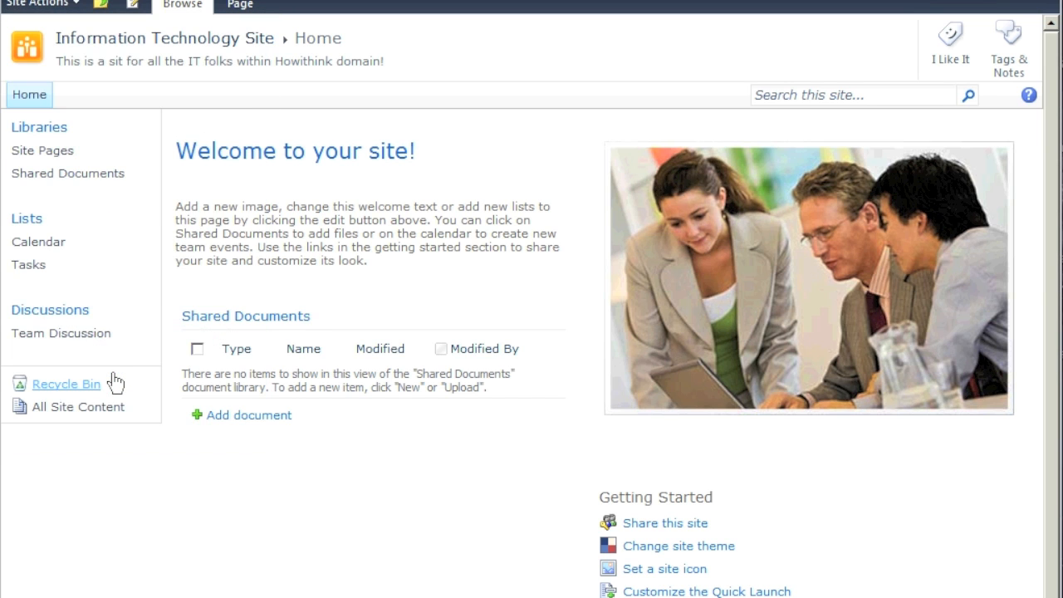
click(114, 381)
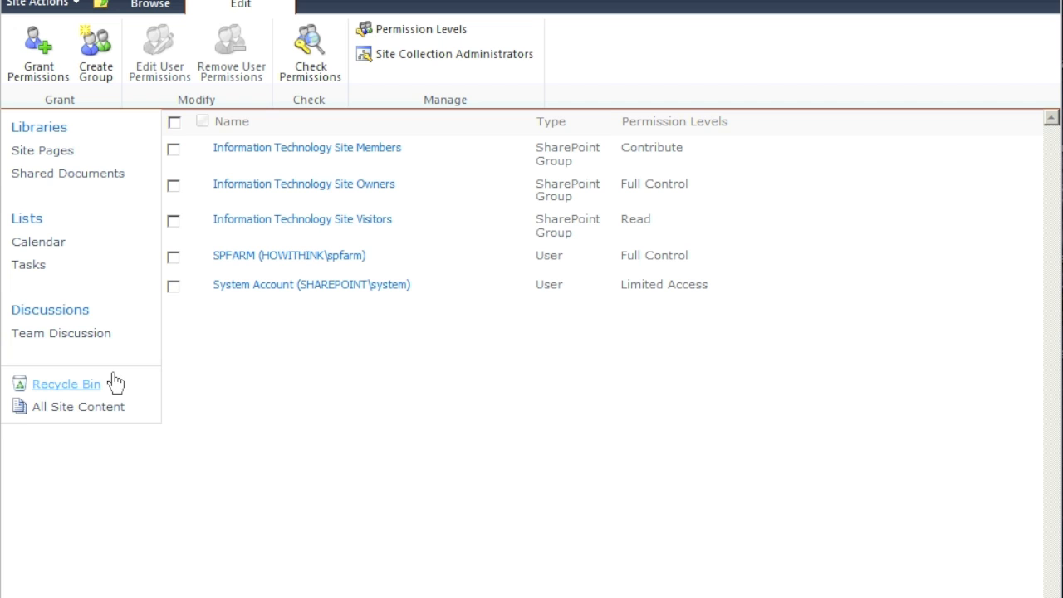
- Open Grant Permissions, review the groups in the dropdown, and close the dialog
click(48, 70)
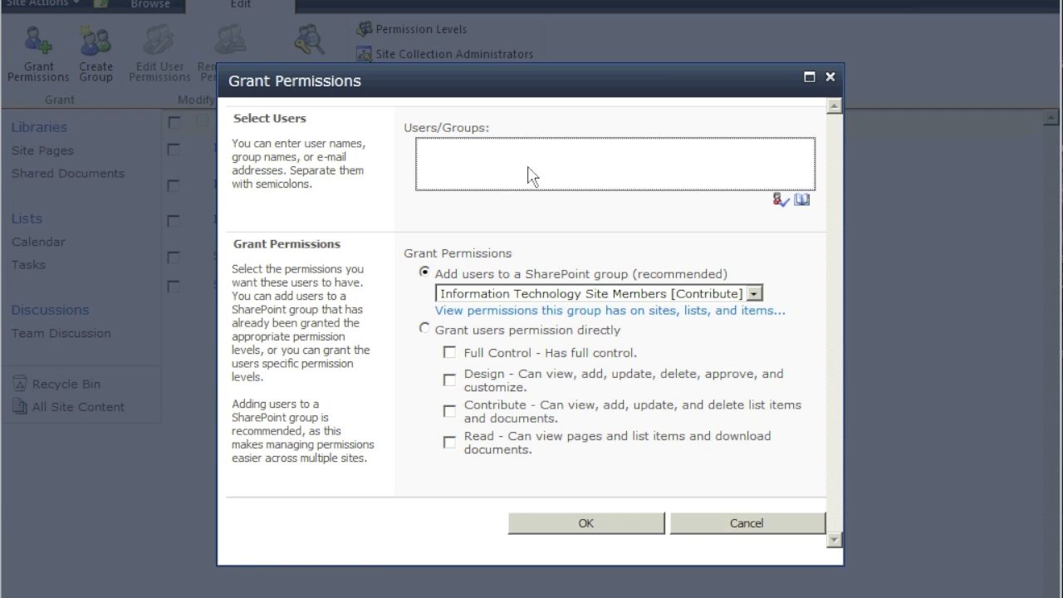
click(765, 293)
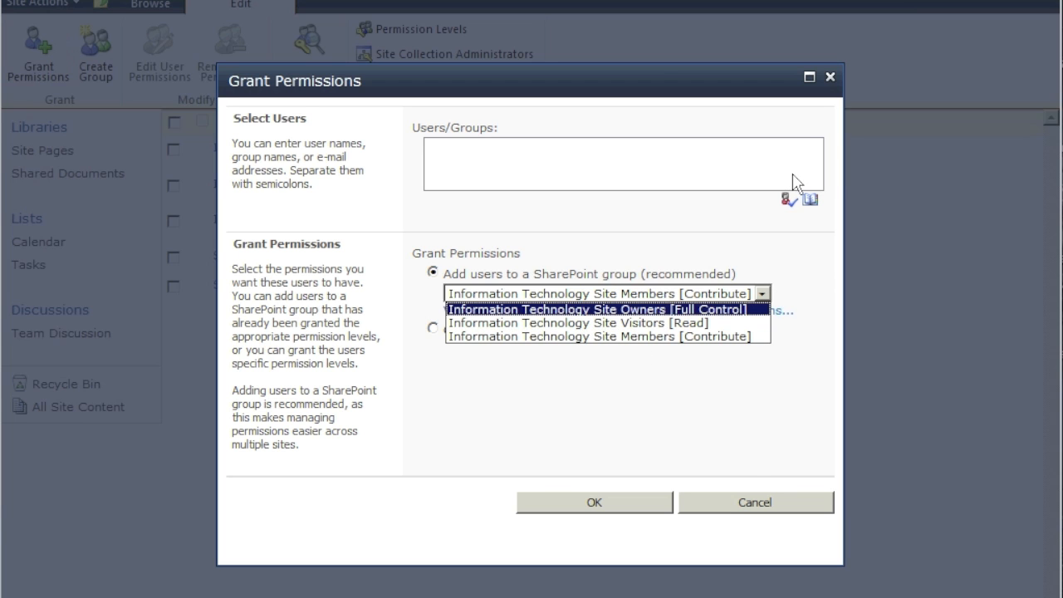
click(756, 503)
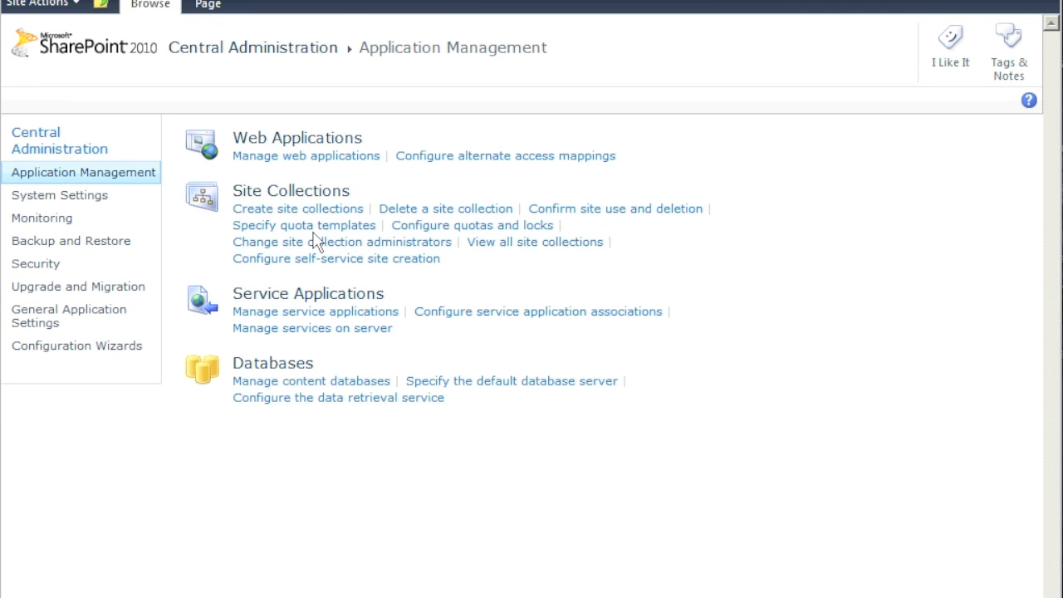
- Show the four web applications, then open the Windows Start menu to find IIS Manager
click(309, 159)
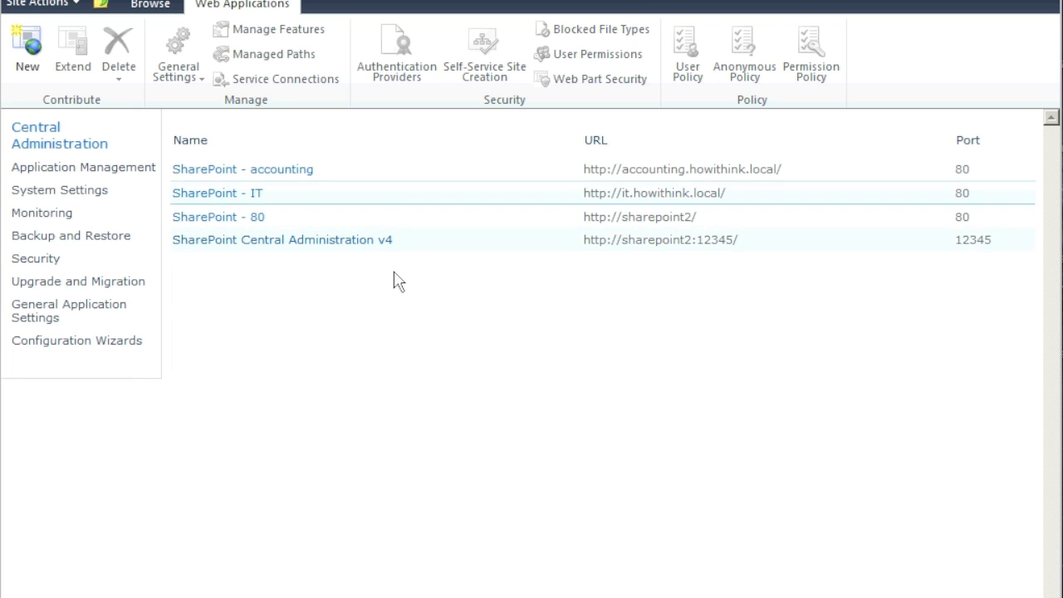
key(super)
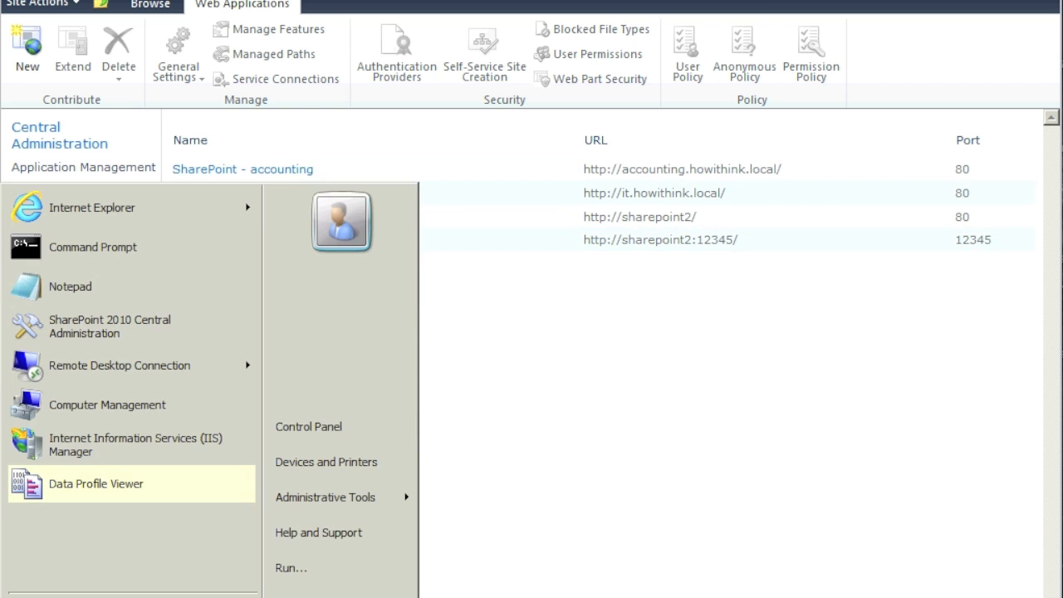
- Launch IIS Manager, browse SHAREPOINT2 > Sites to SharePoint - IT, then minimize the window
click(179, 453)
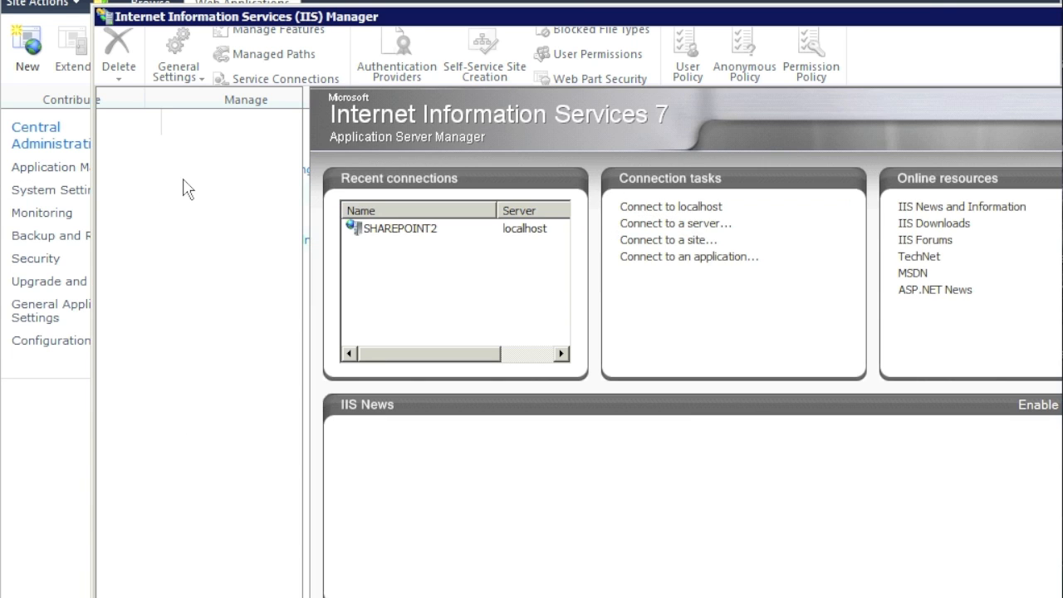
click(110, 165)
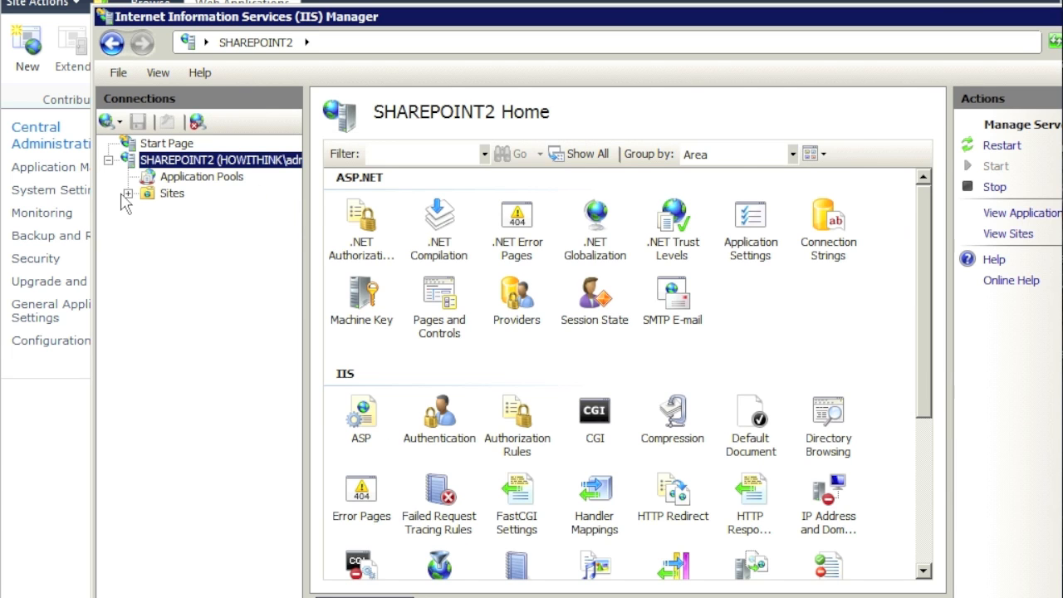
click(128, 194)
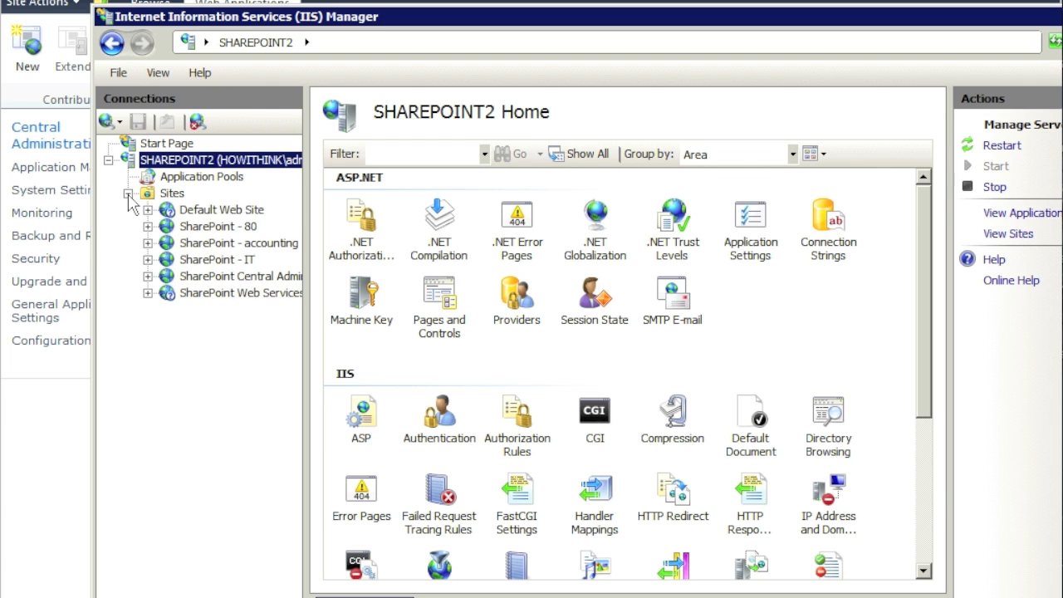
click(227, 260)
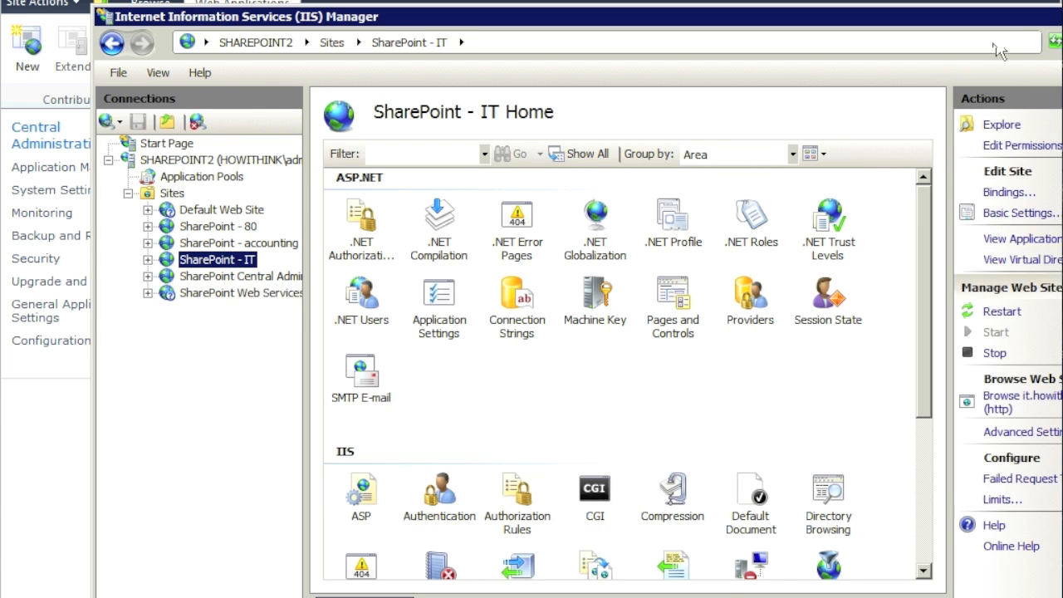
drag(1016, 20, 965, 21)
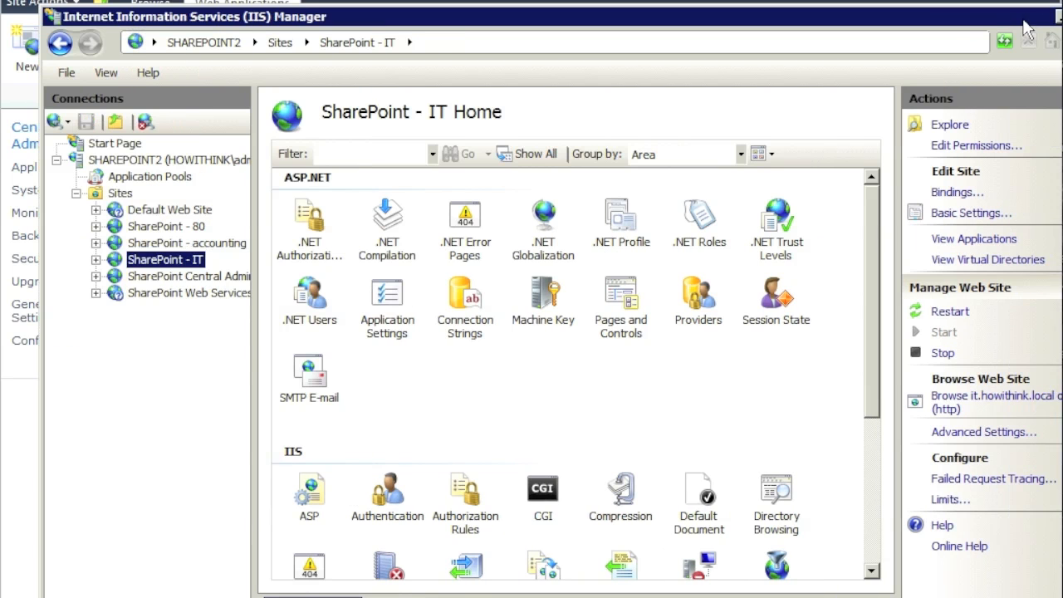
click(1057, 18)
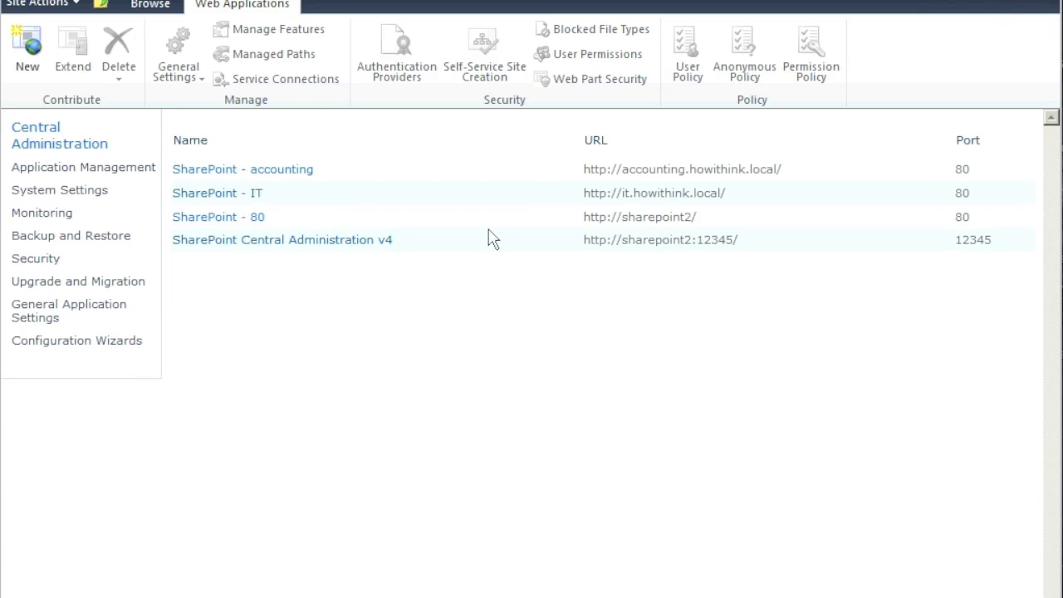
- Add 'home' as an Explicit inclusion managed path on the SharePoint - IT web application
click(365, 200)
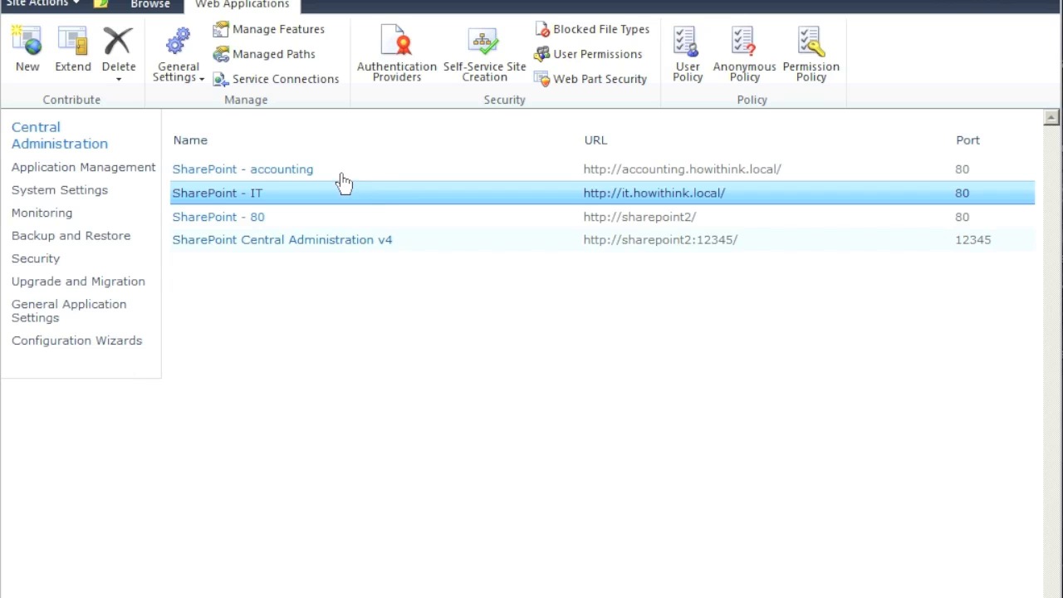
click(302, 58)
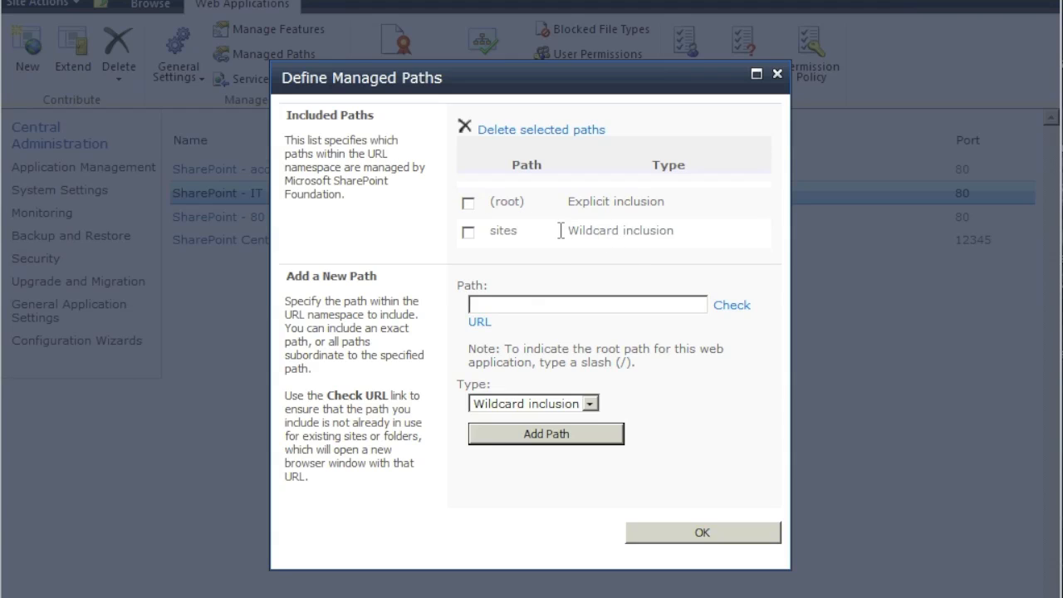
click(591, 406)
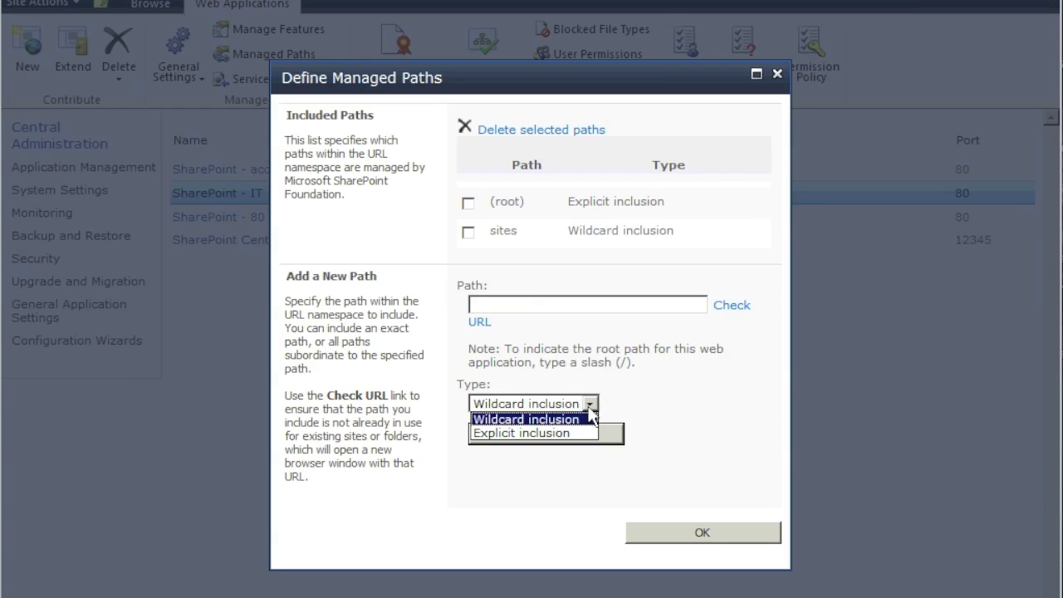
click(562, 433)
click(553, 306)
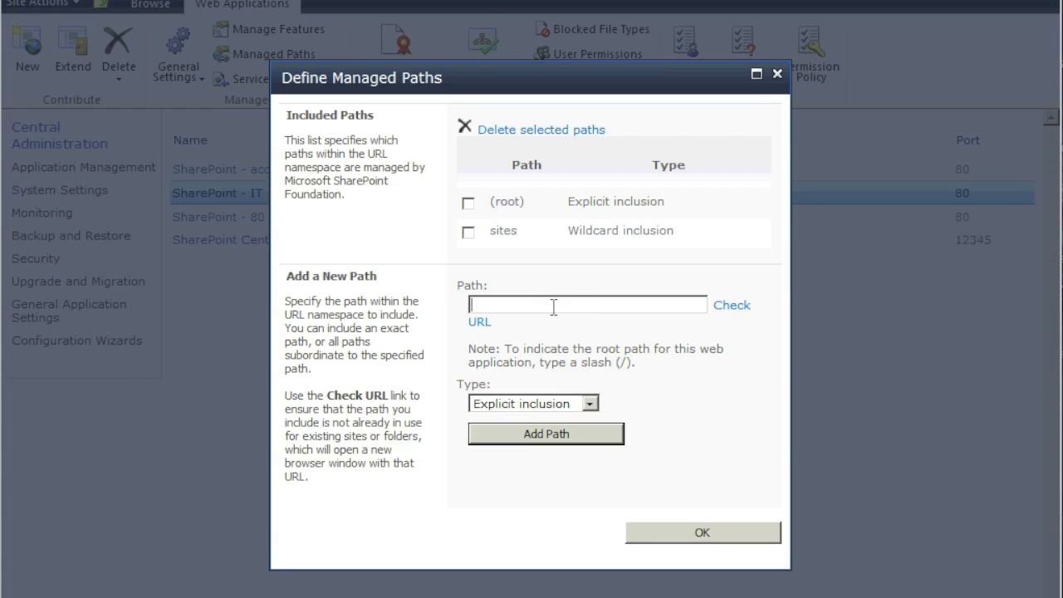
text(home)
click(722, 307)
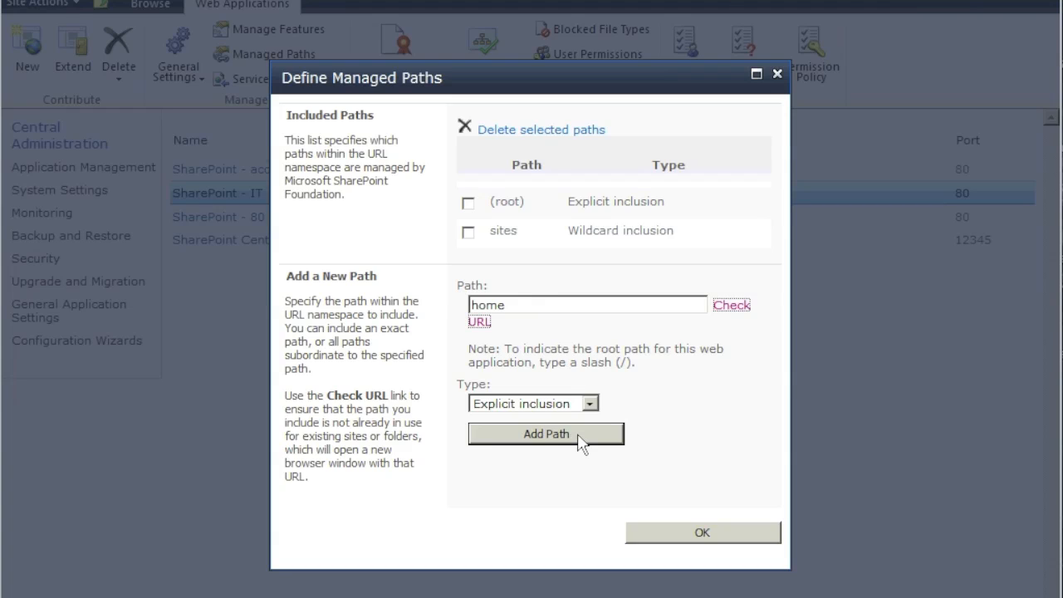
click(579, 440)
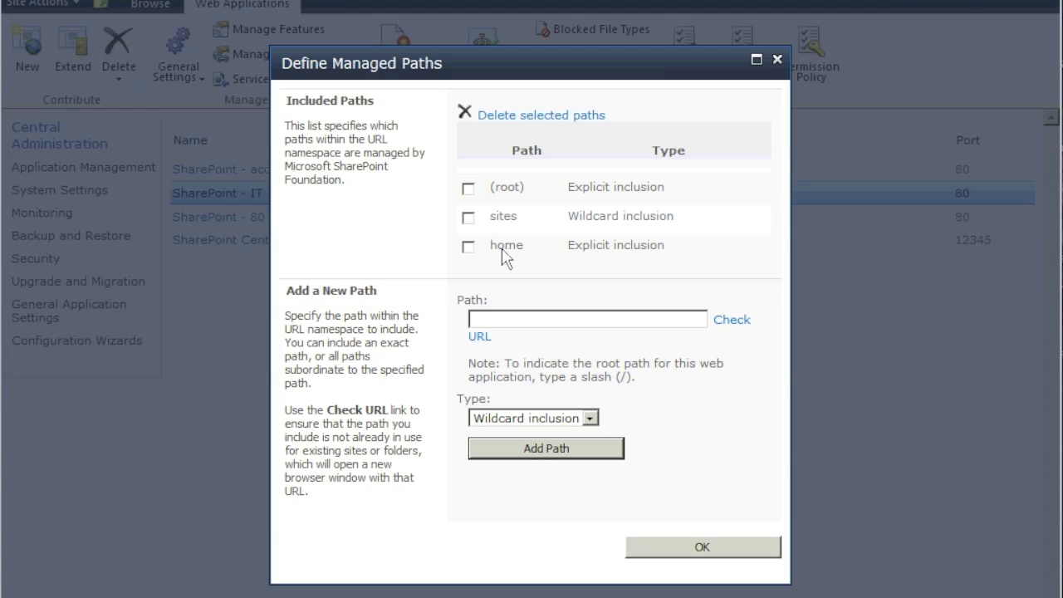
- Add 'electronics' as a Wildcard inclusion managed path and save the managed paths
click(589, 418)
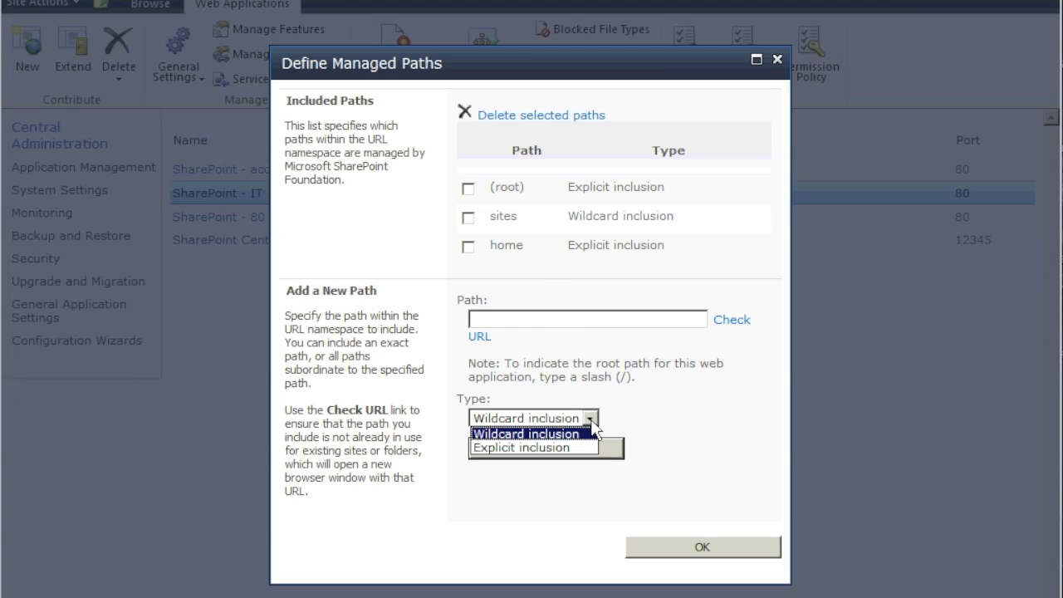
click(592, 425)
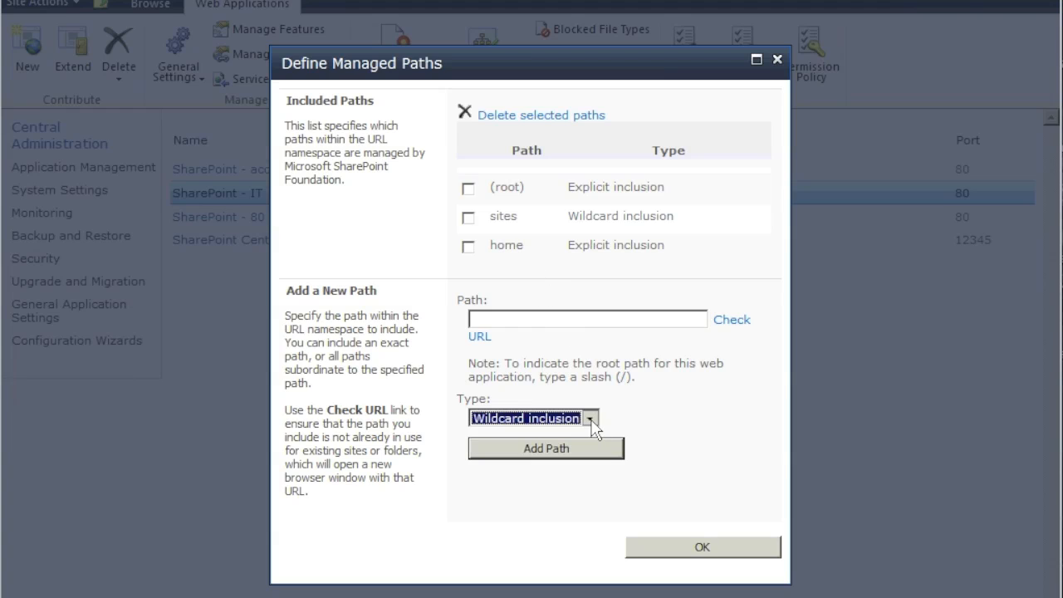
click(538, 319)
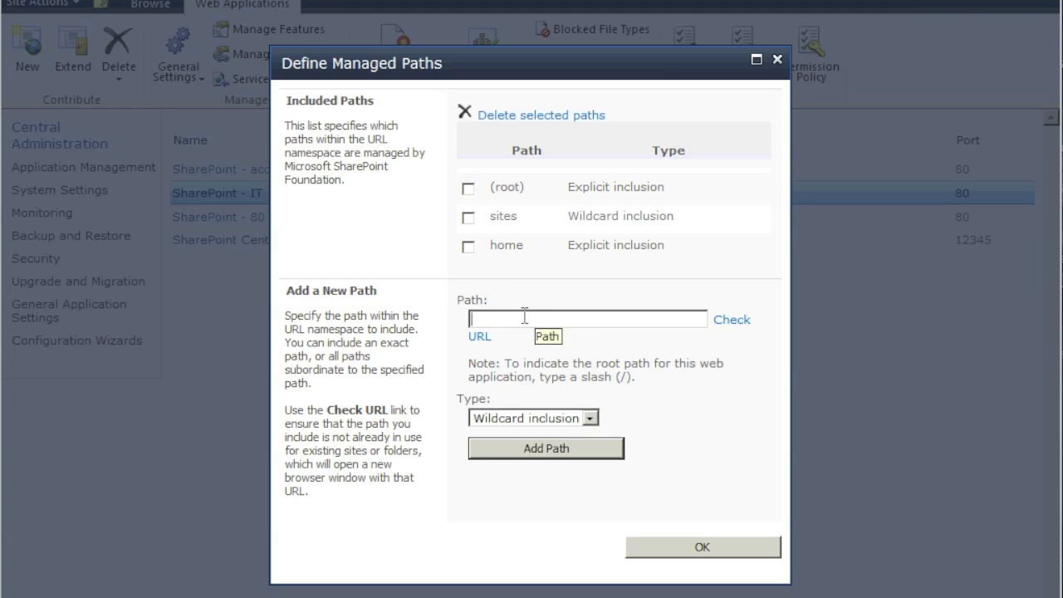
double_click(531, 246)
drag(531, 246, 532, 245)
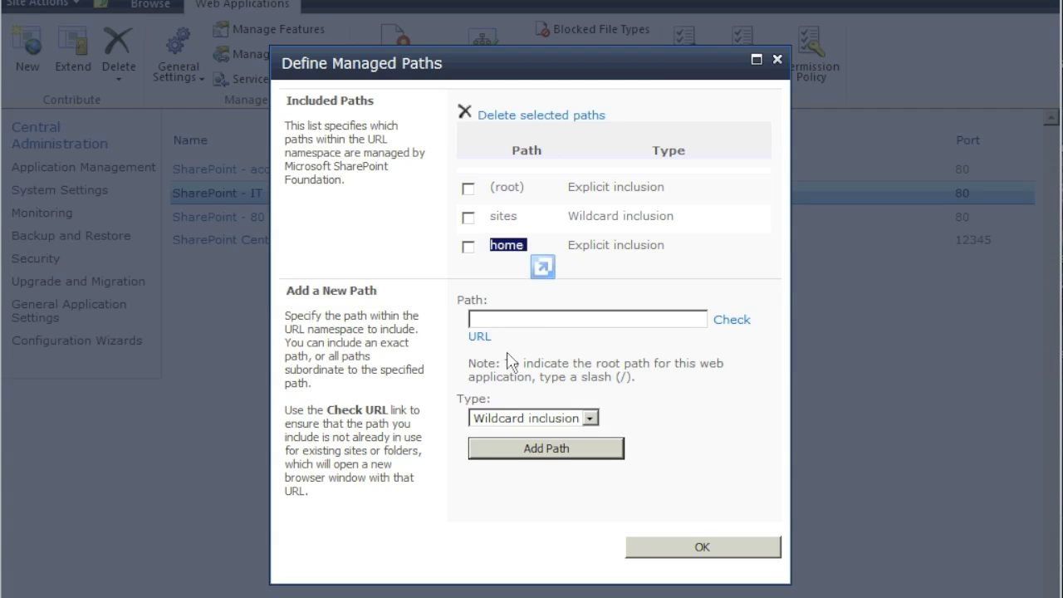
click(512, 321)
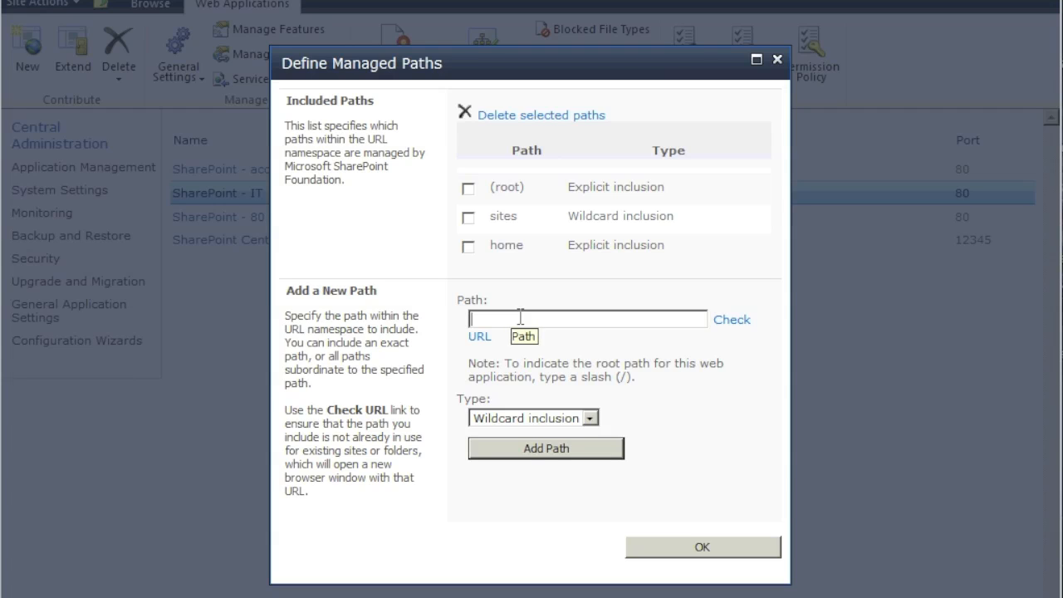
text(electronics)
click(555, 452)
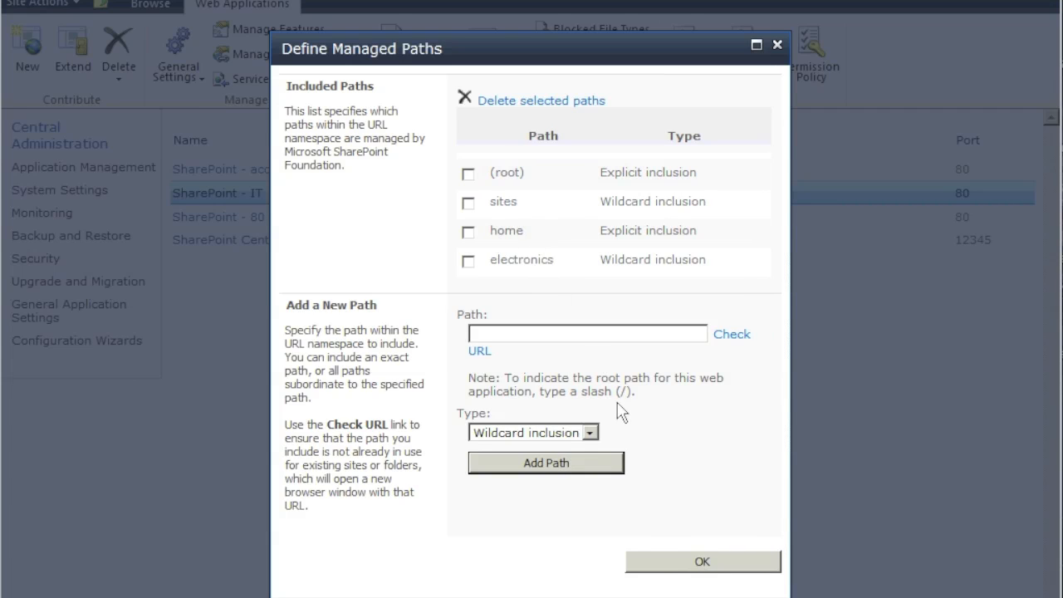
click(704, 567)
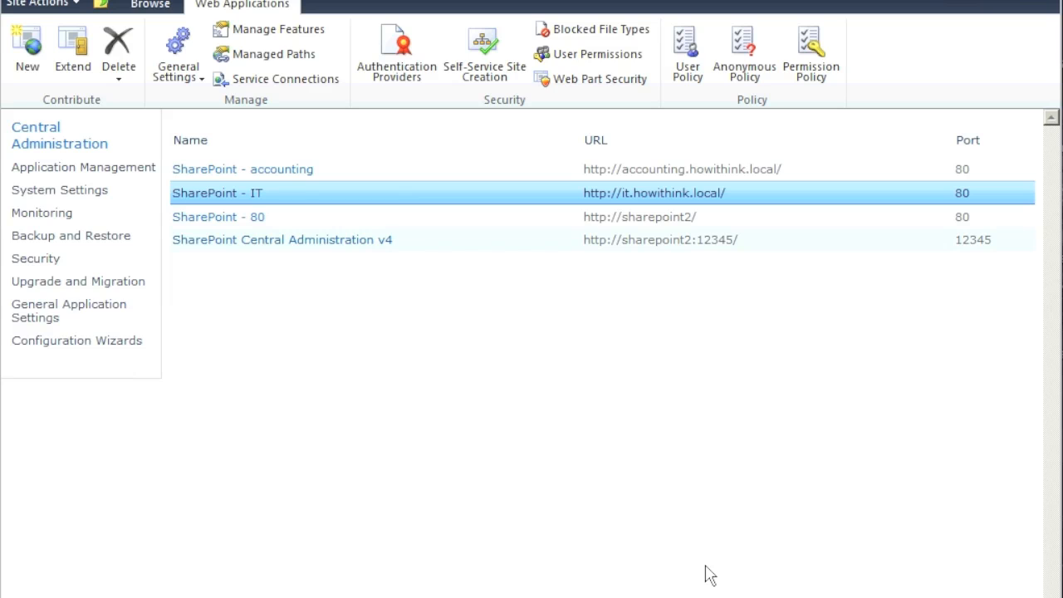
- Start a new site collection from Central Administration and title it 'electronics site'
click(47, 147)
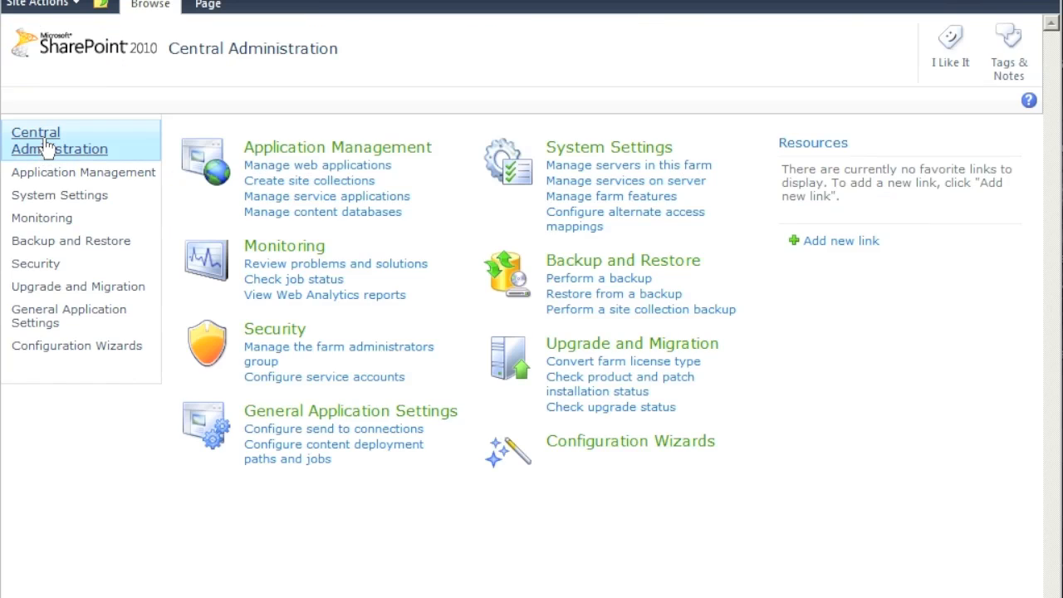
click(296, 182)
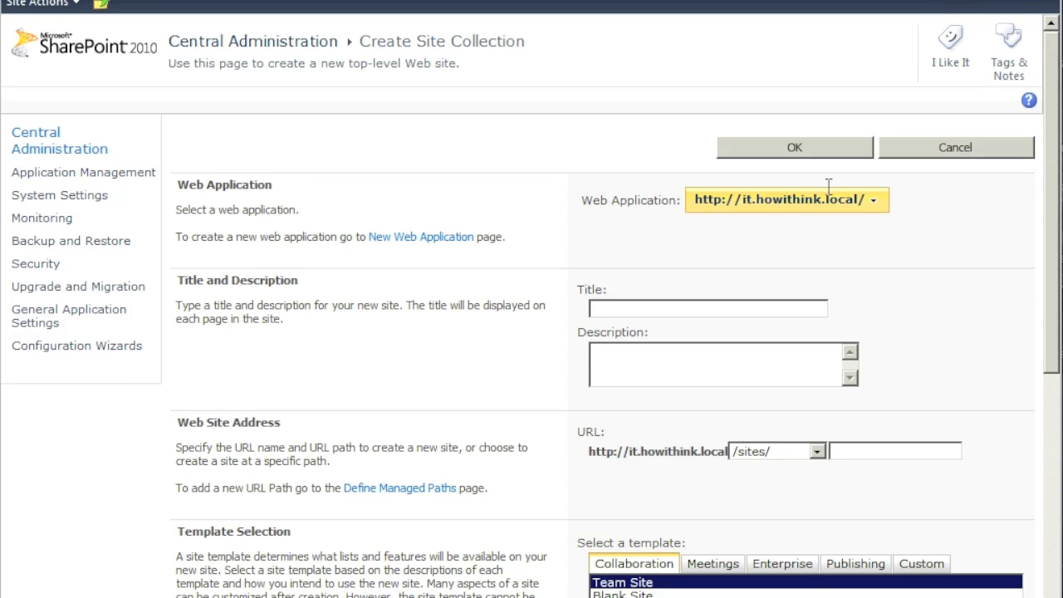
click(643, 308)
text(This is our site fo)
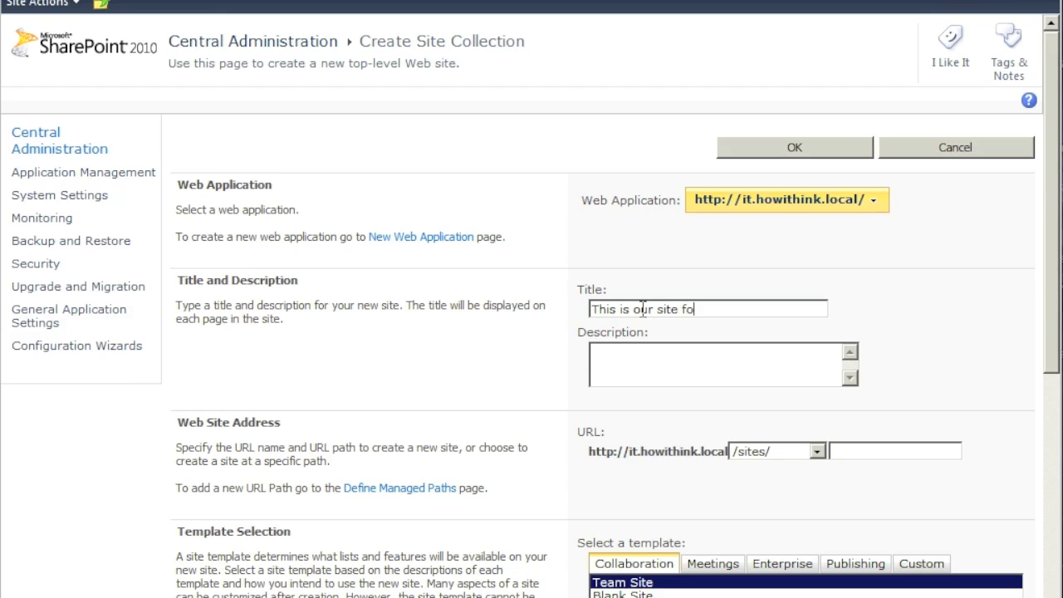
text(r all elec)
key(BackSpace)
key(BackSpace)
key(BackSpace)
key(BackSpace)
key(BackSpace)
key(BackSpace)
key(BackSpace)
key(BackSpace)
key(BackSpace)
key(BackSpace)
key(BackSpace)
key(BackSpace)
key(BackSpace)
key(BackSpace)
key(BackSpace)
key(BackSpace)
key(BackSpace)
key(BackSpace)
key(BackSpace)
key(BackSpace)
key(BackSpace)
key(BackSpace)
key(BackSpace)
key(BackSpace)
key(BackSpace)
key(BackSpace)
key(BackSpace)
key(BackSpace)
key(BackSpace)
text(electro)
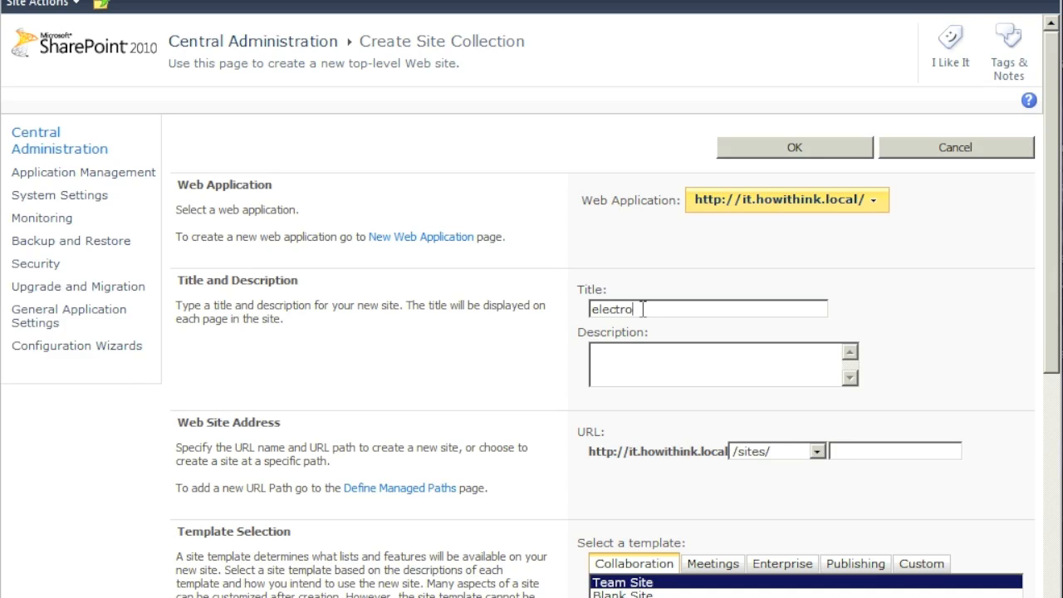
text(nics site)
click(712, 382)
- Choose /electronics/ as the site collection's URL prefix
click(822, 456)
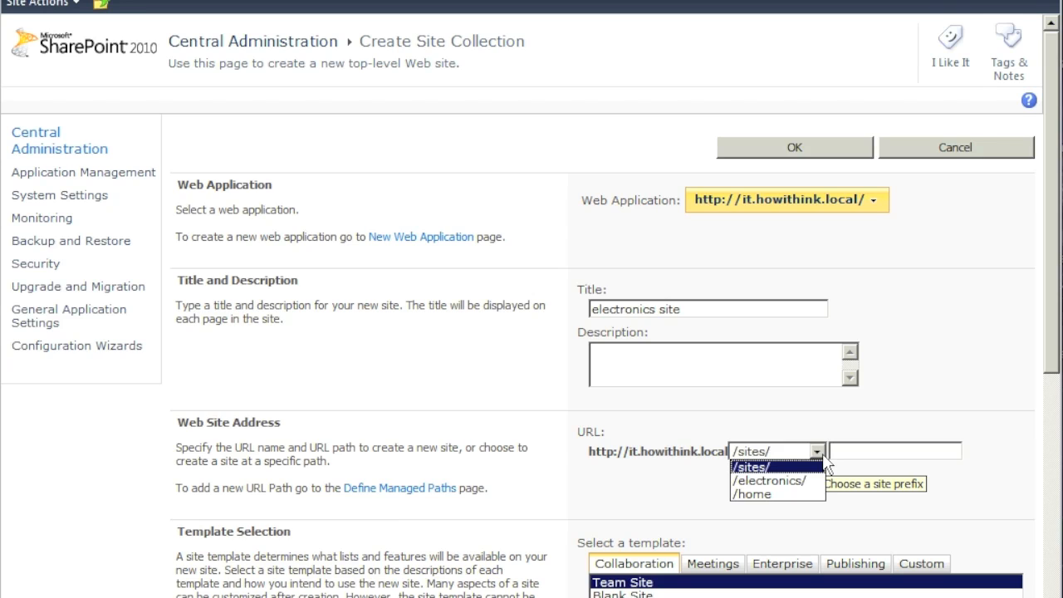
click(799, 483)
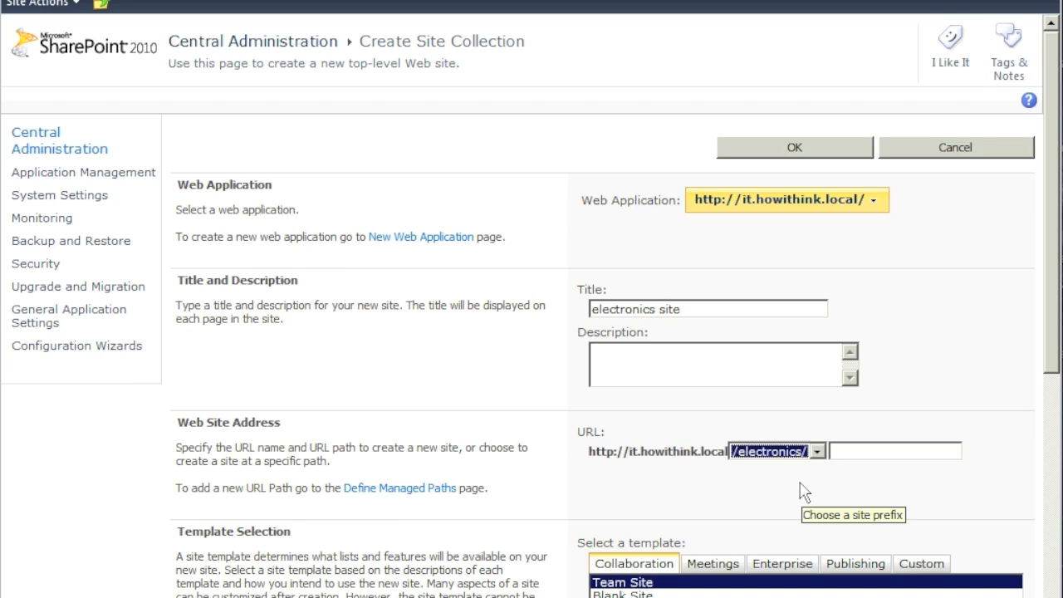
click(800, 490)
- Select the Enterprise Wiki template under the Publishing tab of the template list
scroll(1056, 397, down, 1)
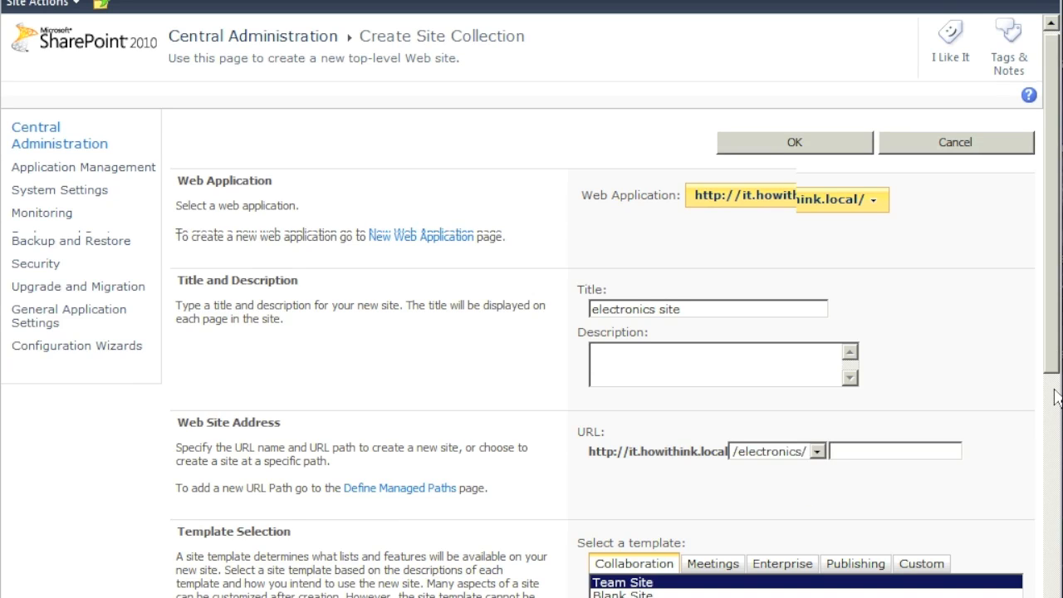
scroll(1056, 397, down, 3)
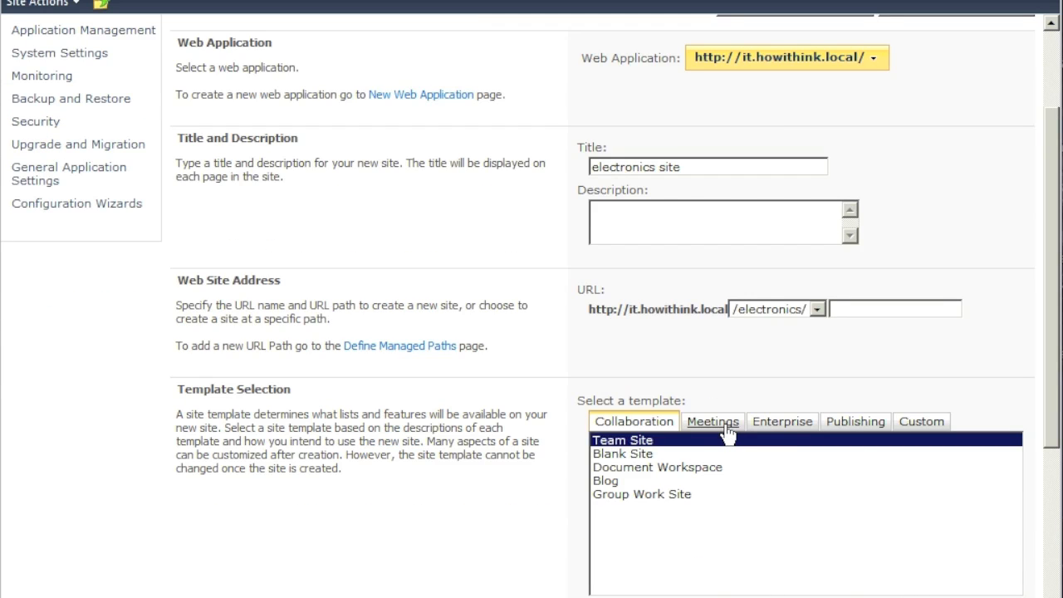
click(727, 425)
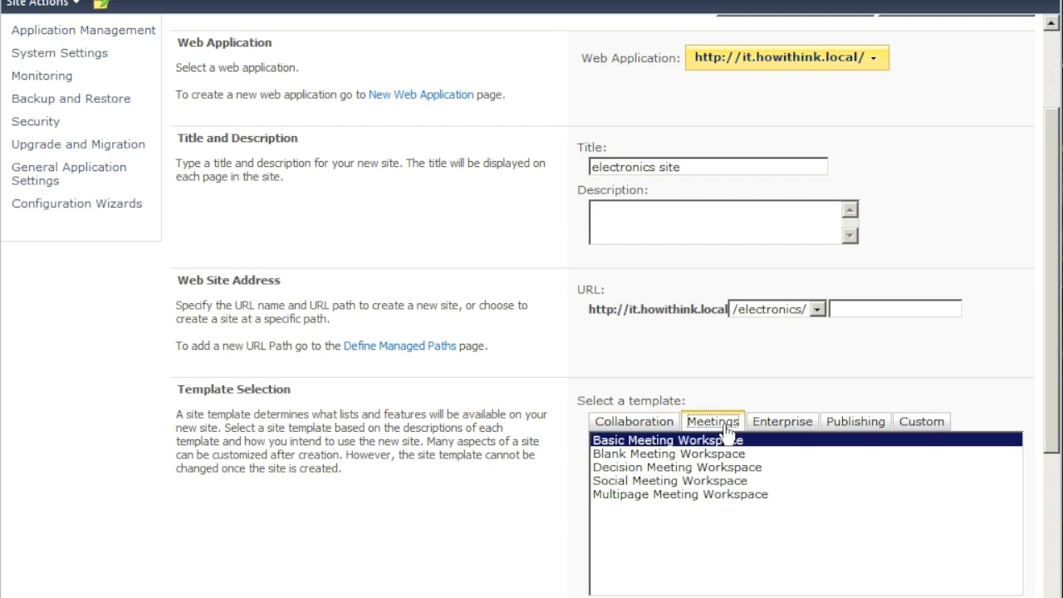
click(785, 427)
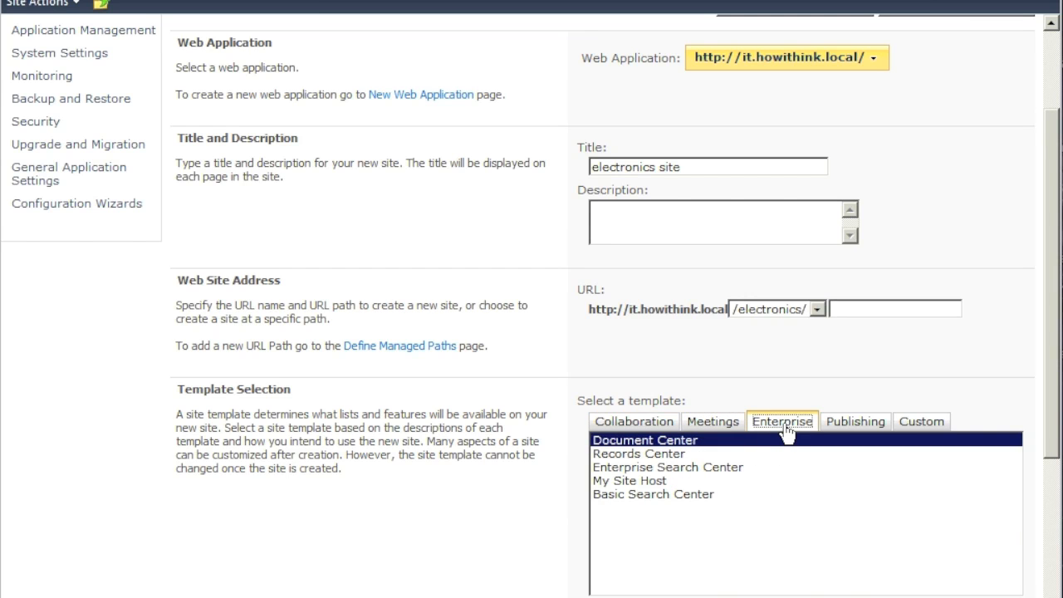
click(863, 429)
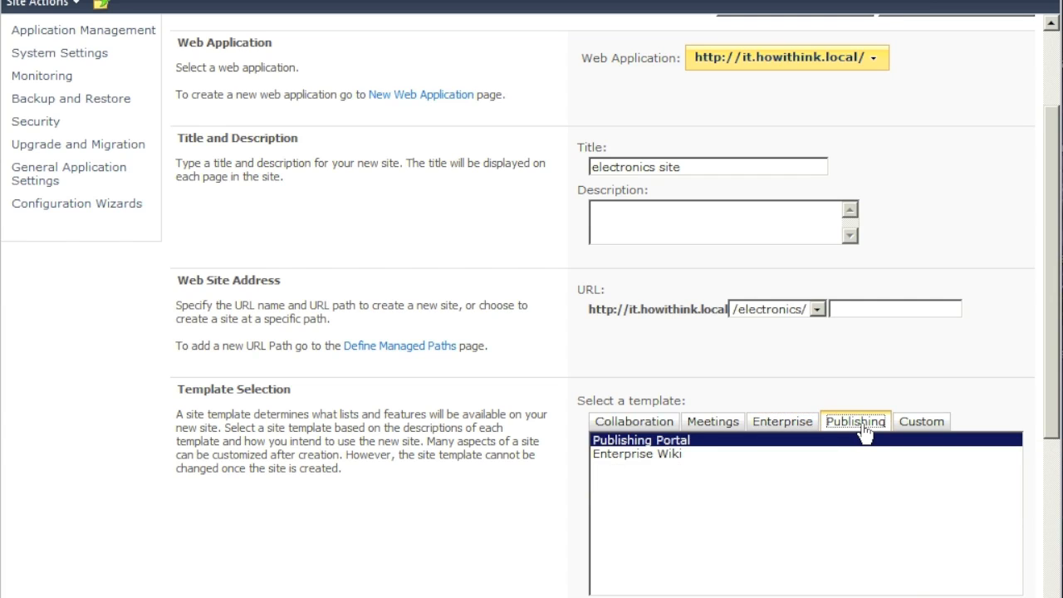
click(641, 455)
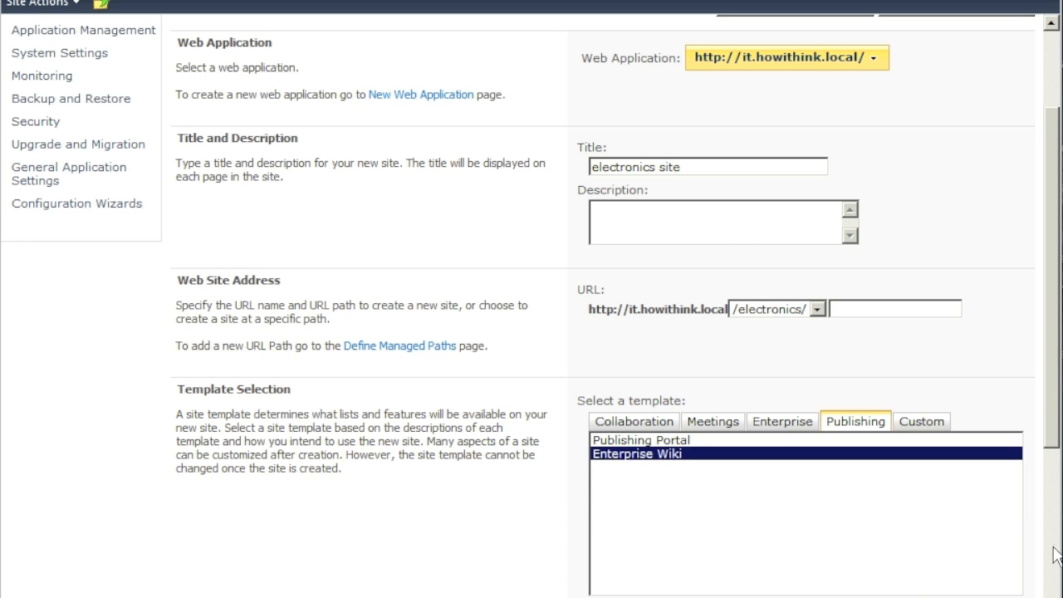
scroll(1055, 556, down, 1)
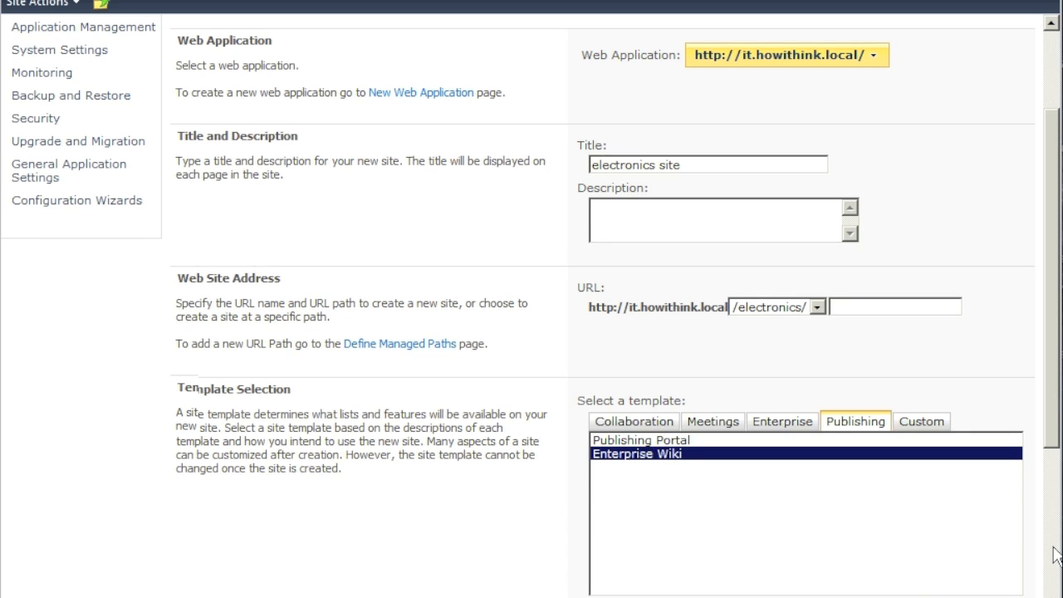
scroll(1055, 555, down, 5)
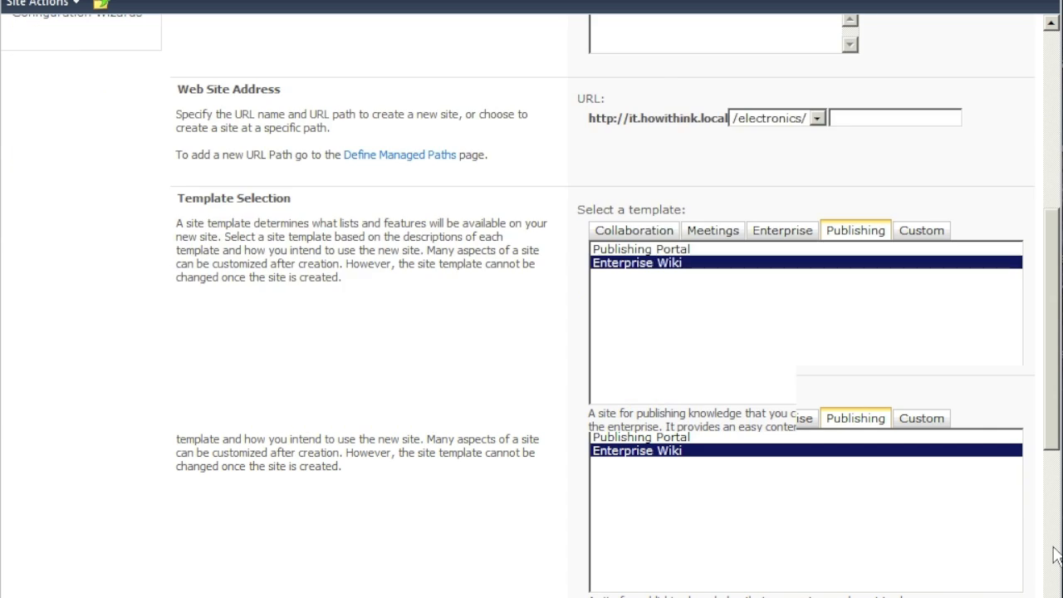
scroll(1055, 554, down, 1)
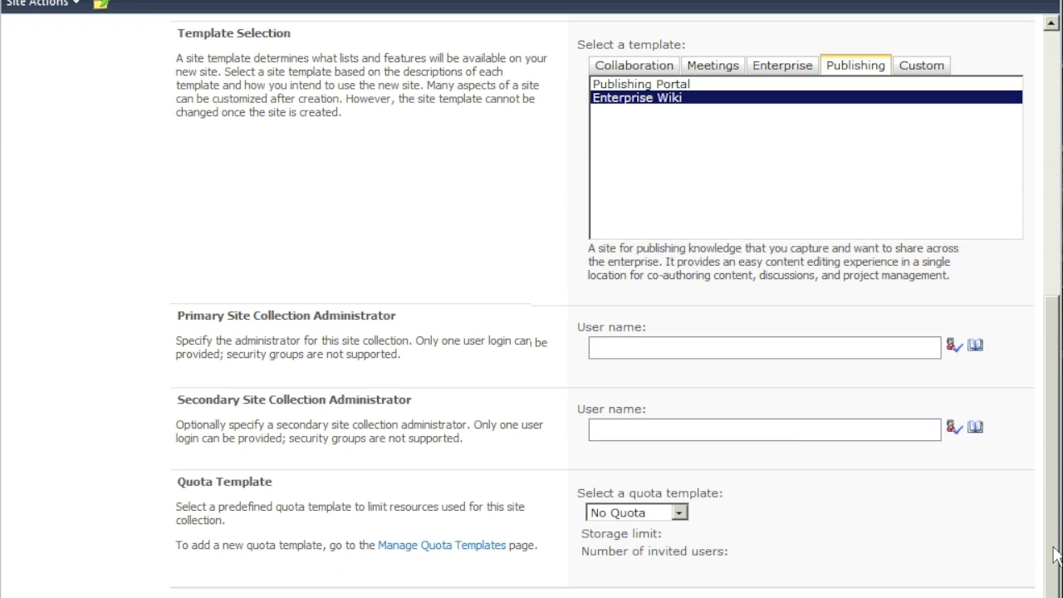
- Enter the domain administrator as primary and the farm account as secondary site collection administrator
click(841, 345)
text(howithin)
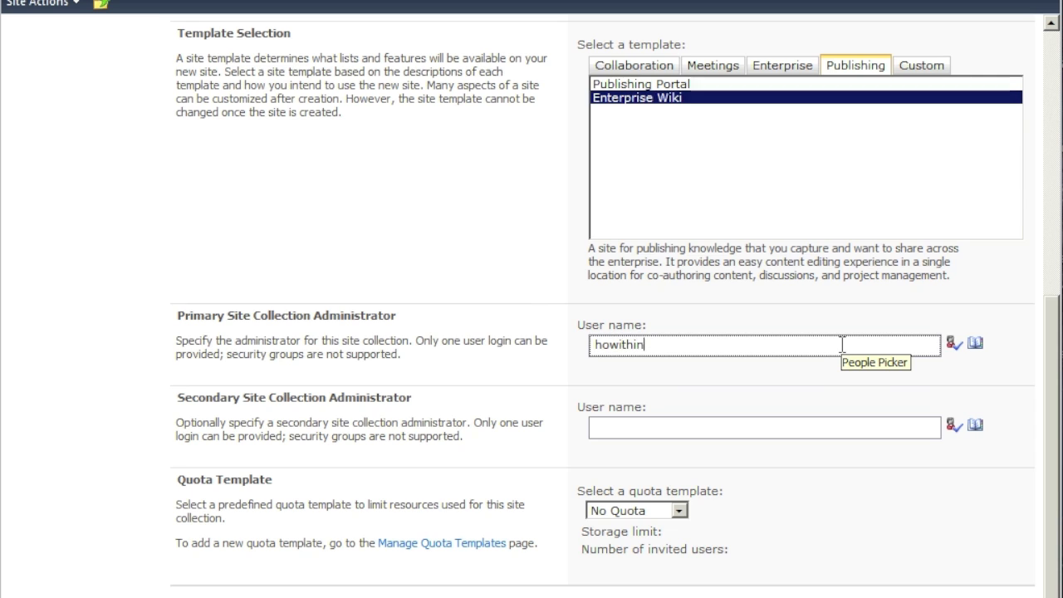
text(k\administrator)
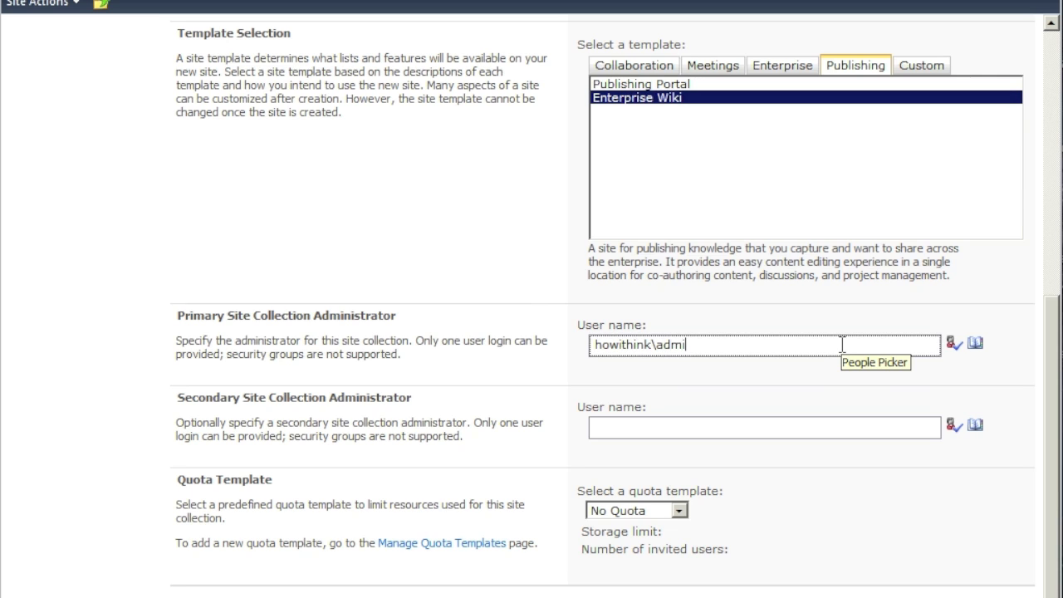
key(Tab)
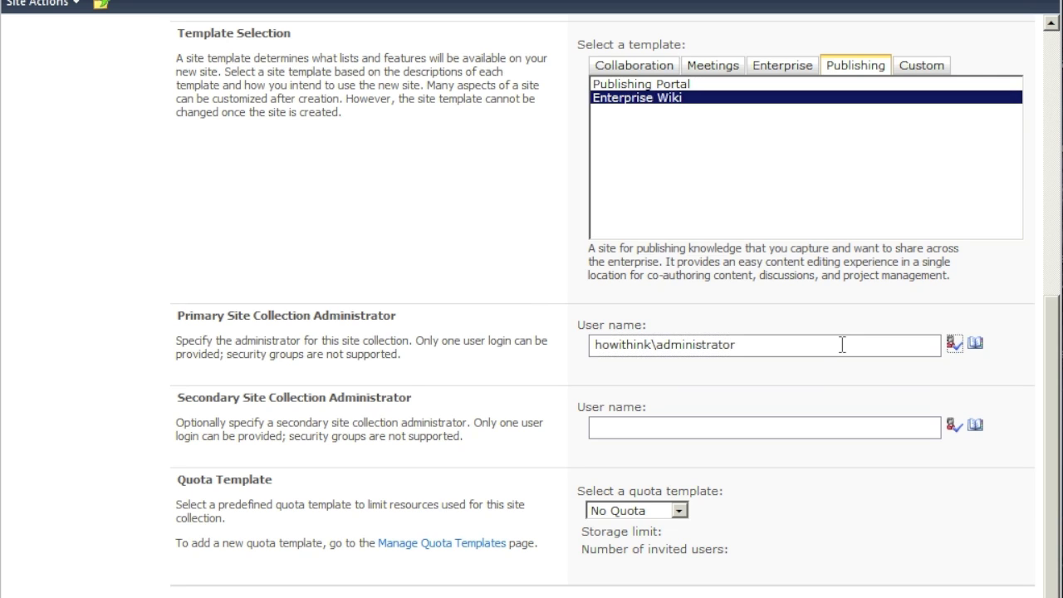
click(780, 428)
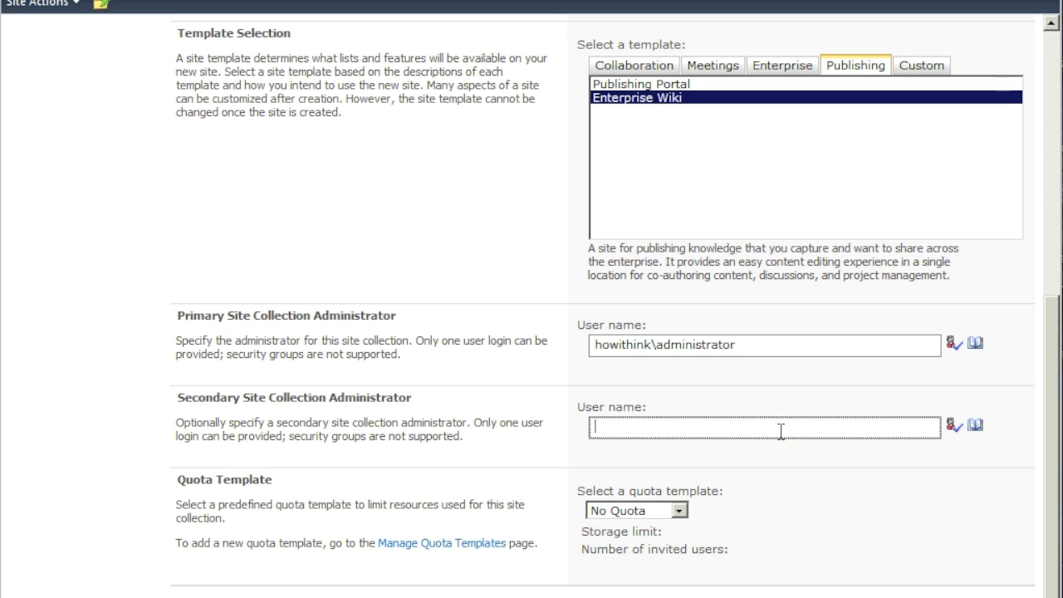
text(spfarm)
click(1049, 254)
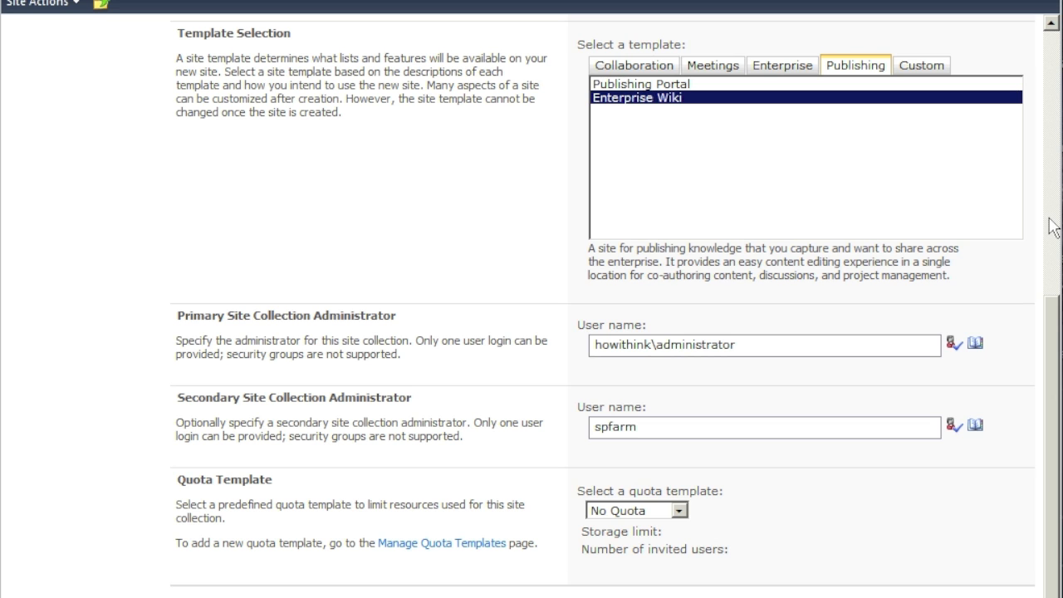
click(1053, 227)
click(1053, 228)
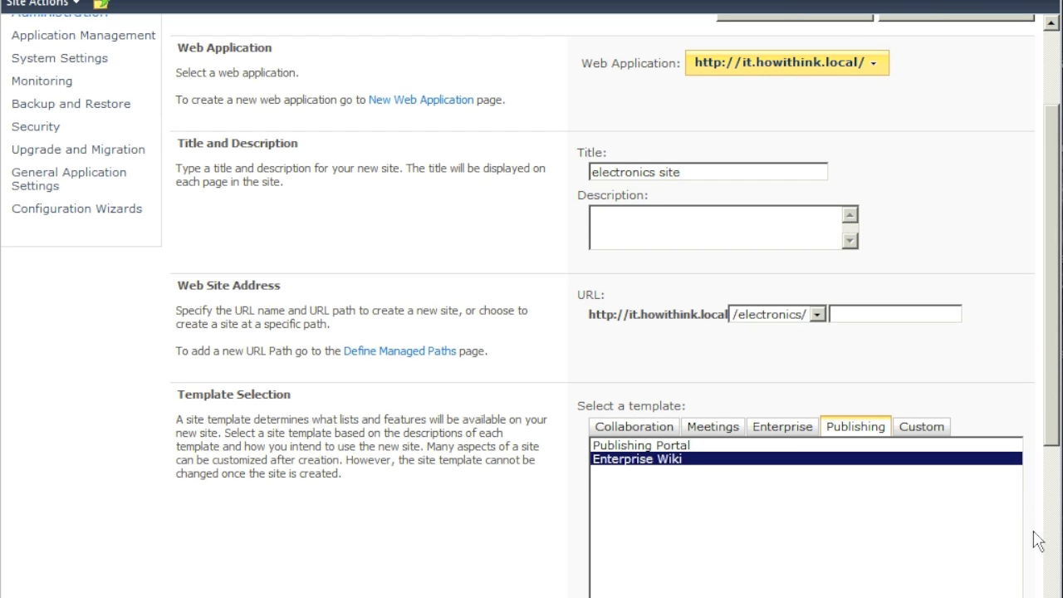
click(1051, 596)
click(1051, 595)
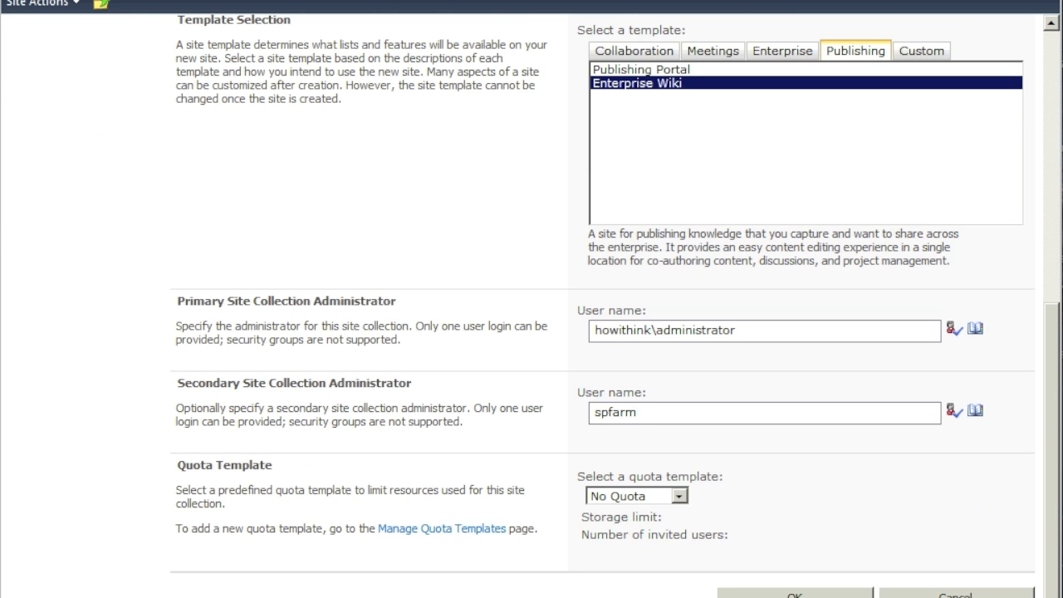
- Fill in the missing URL name 'etc' and create the site collection
click(794, 594)
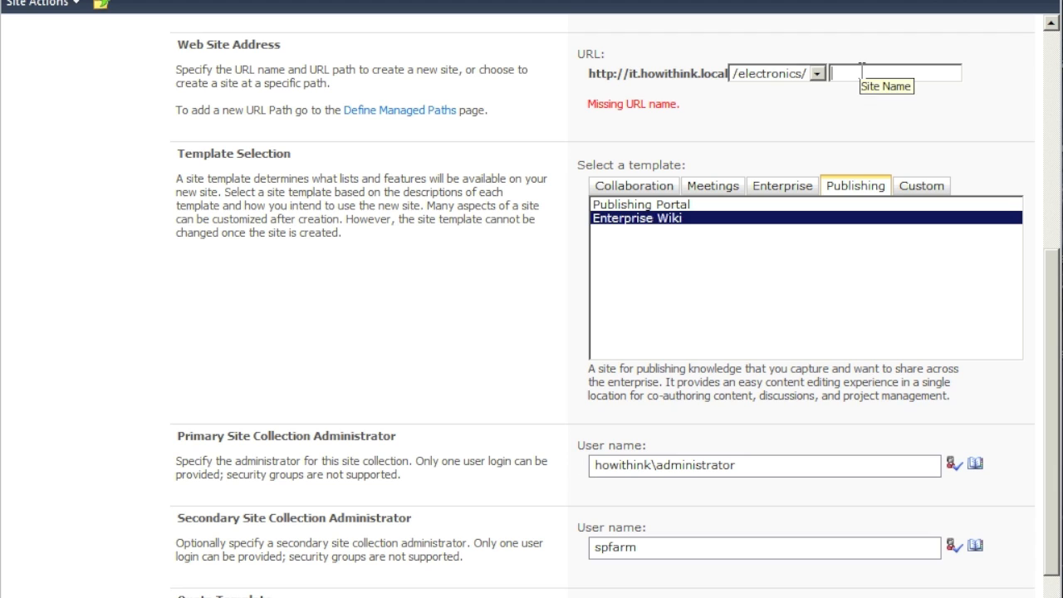
text(etc)
scroll(602, 332, down, 2)
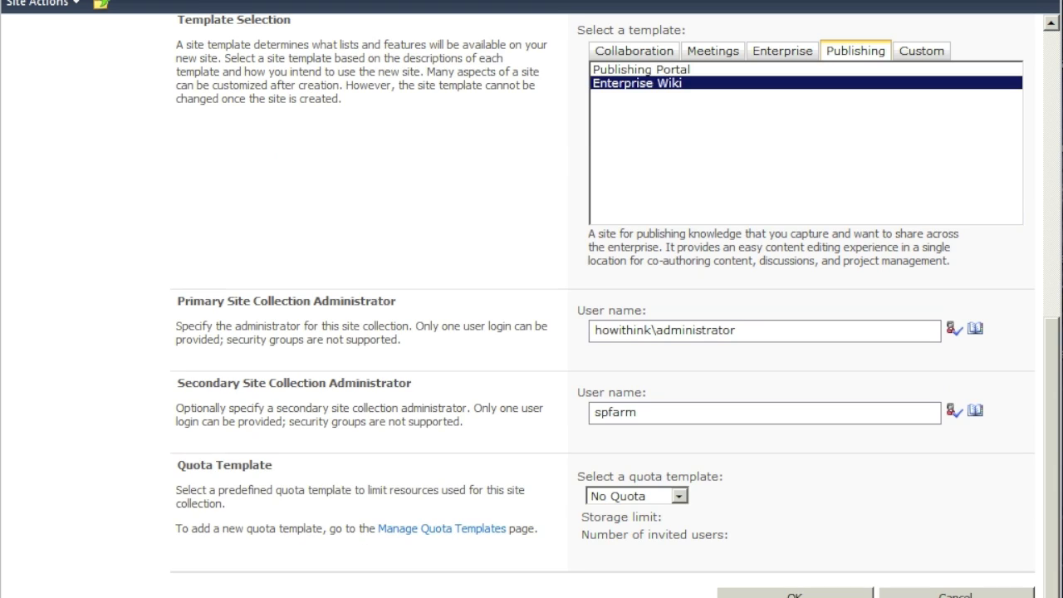
click(795, 595)
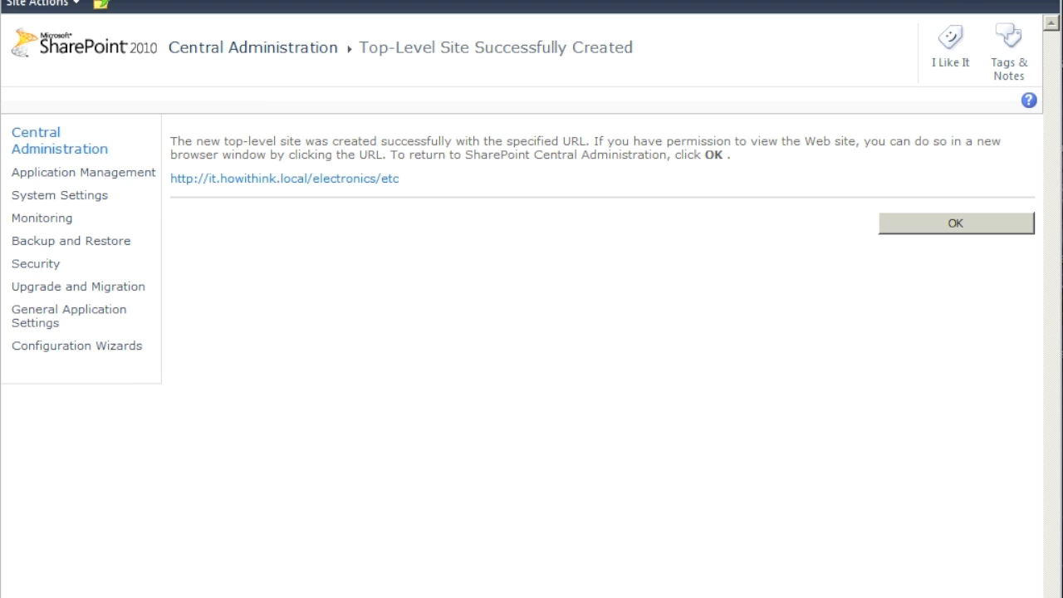
right_click(370, 180)
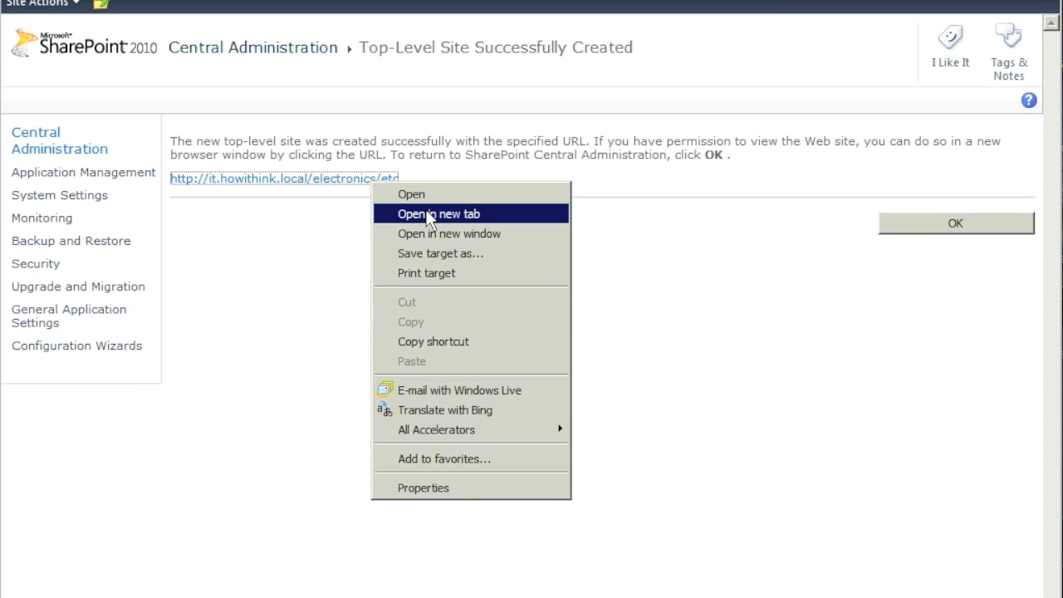
key(Escape)
drag(415, 182, 177, 191)
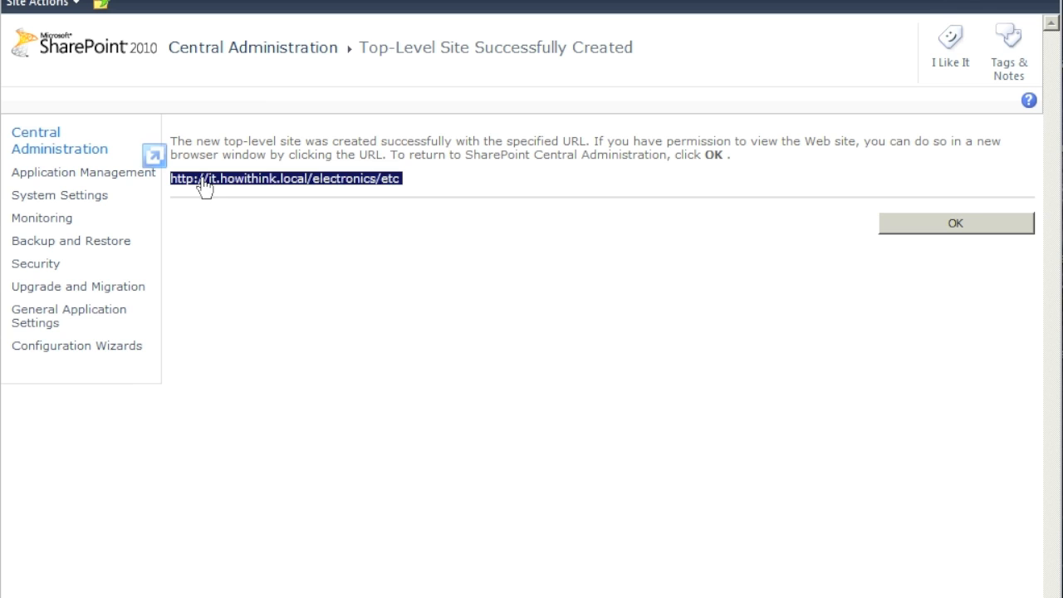
right_click(203, 180)
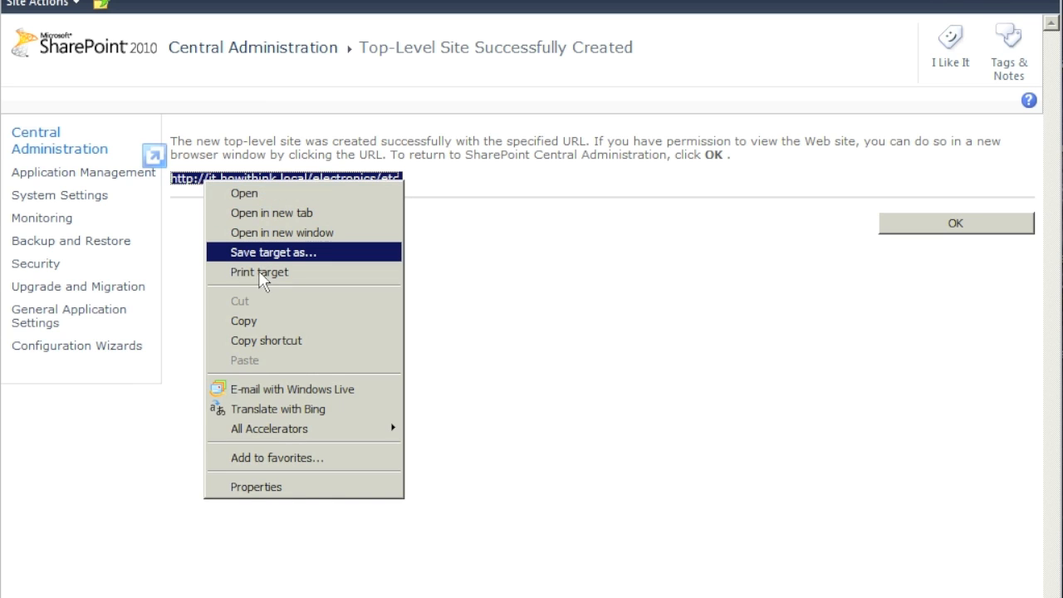
click(257, 323)
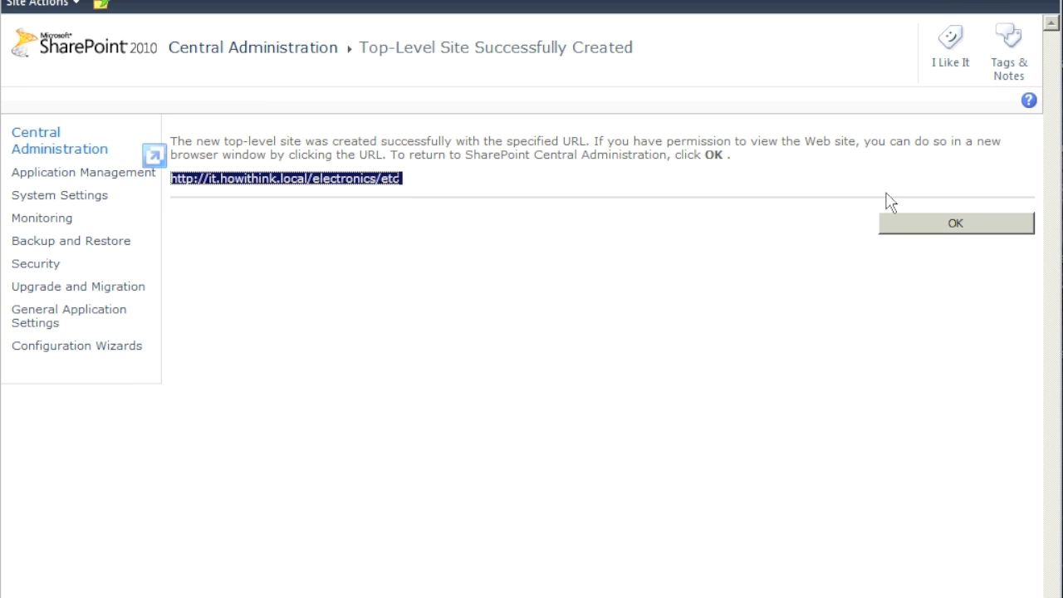
click(927, 220)
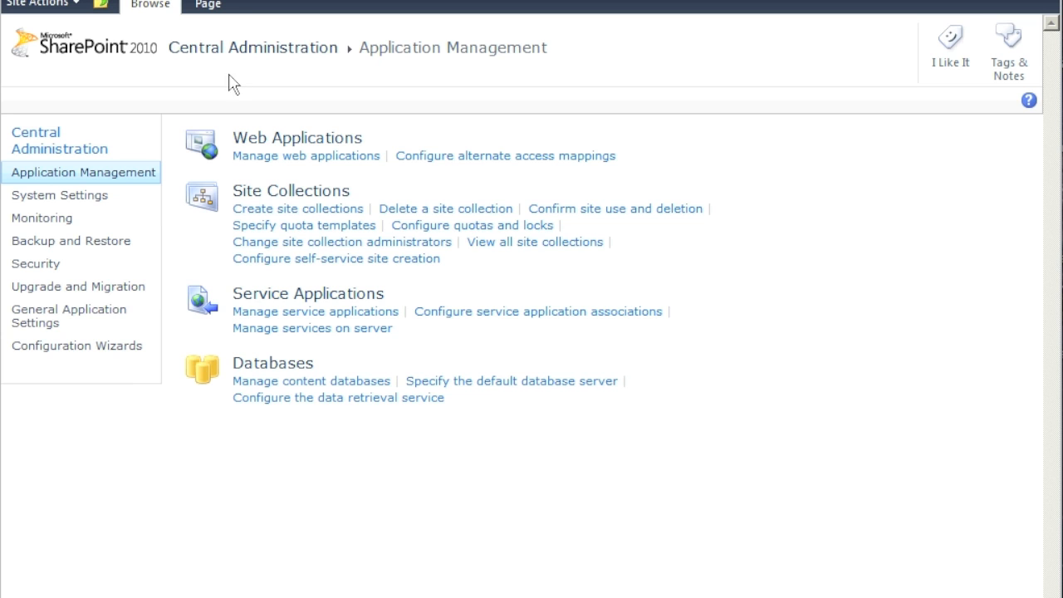
- Revisit SharePoint - IT in the web applications list and the Create Site Collection form, returning home
click(45, 149)
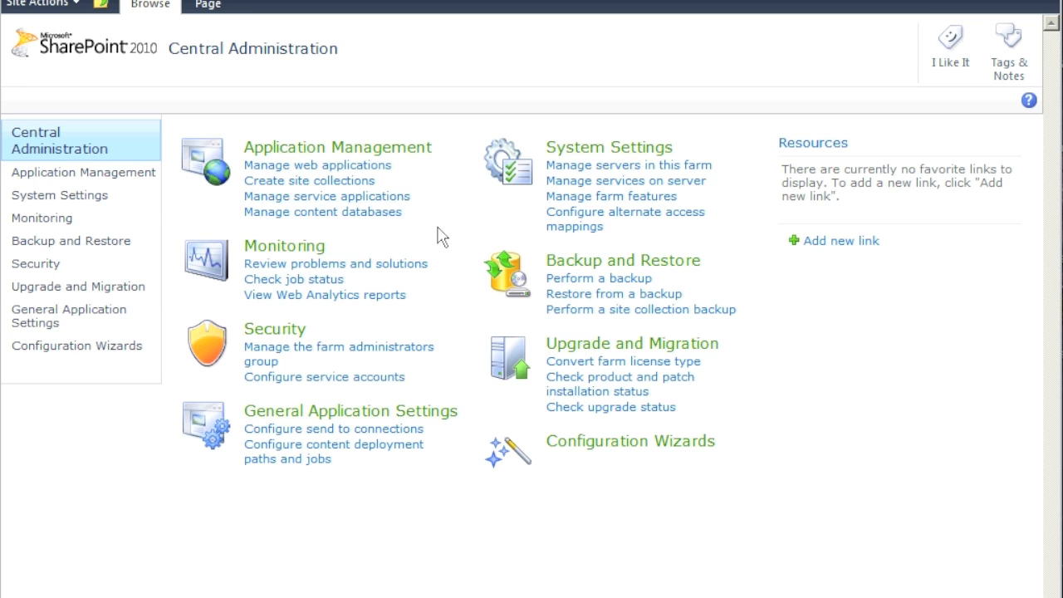
click(305, 170)
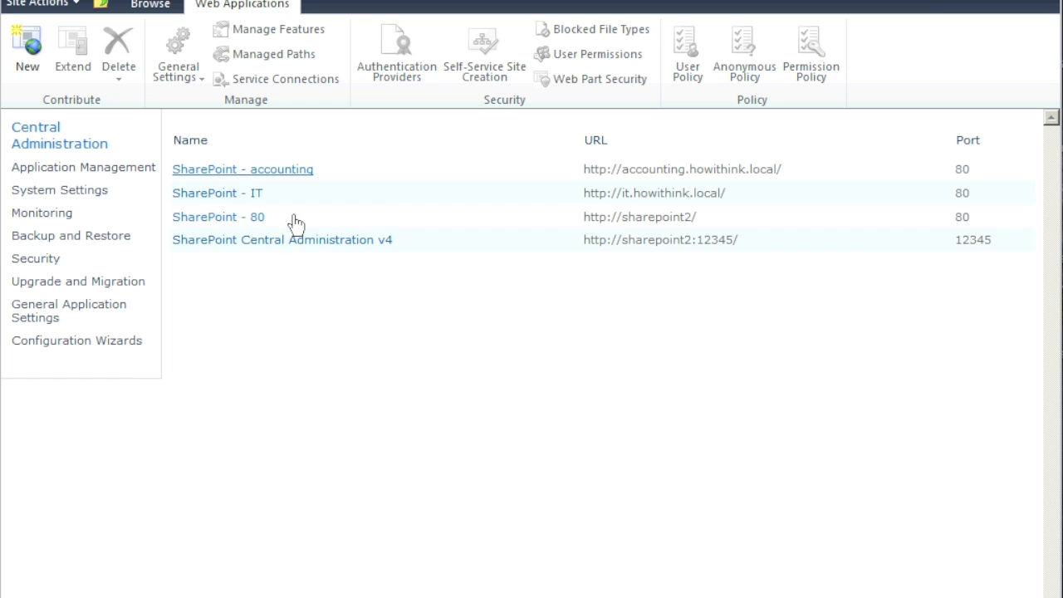
click(304, 199)
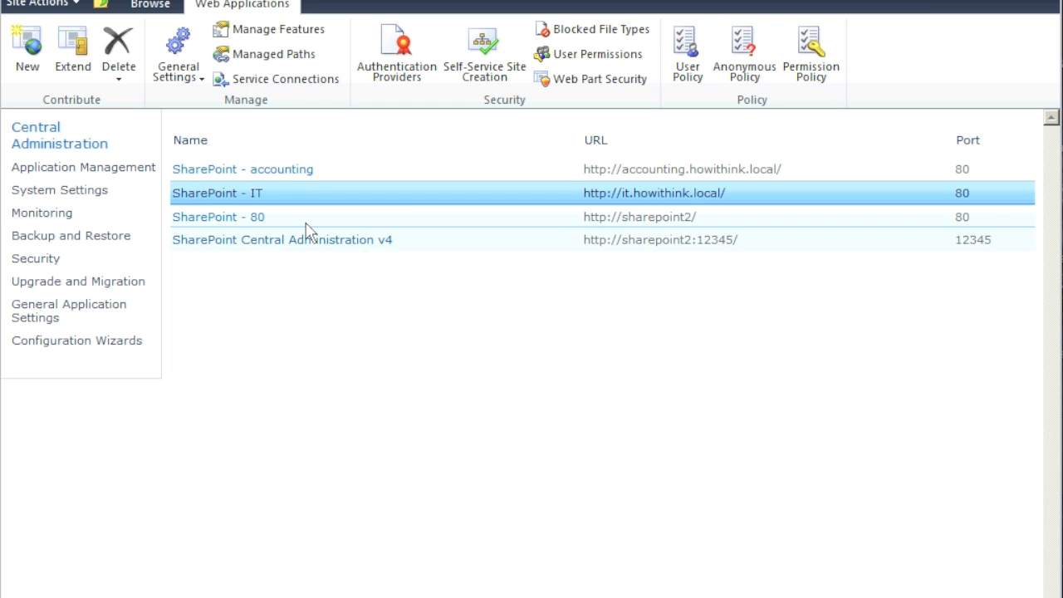
click(51, 148)
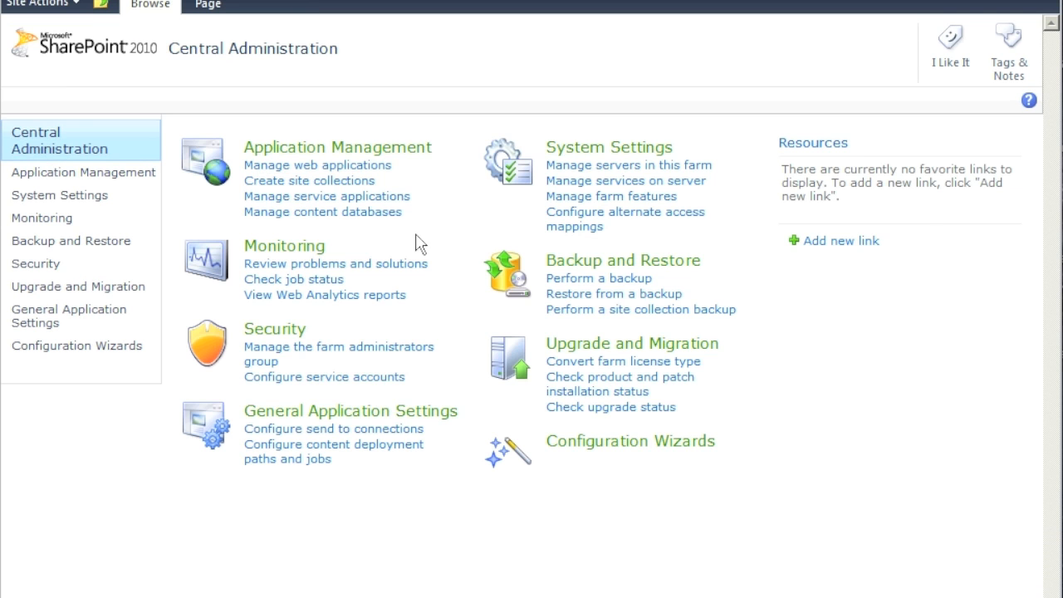
click(342, 183)
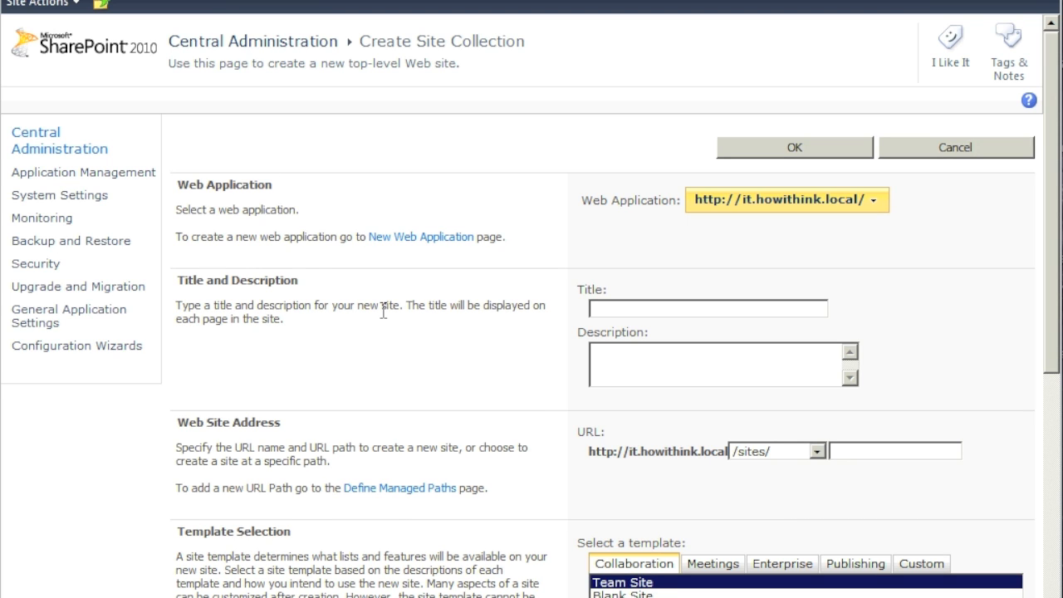
click(53, 148)
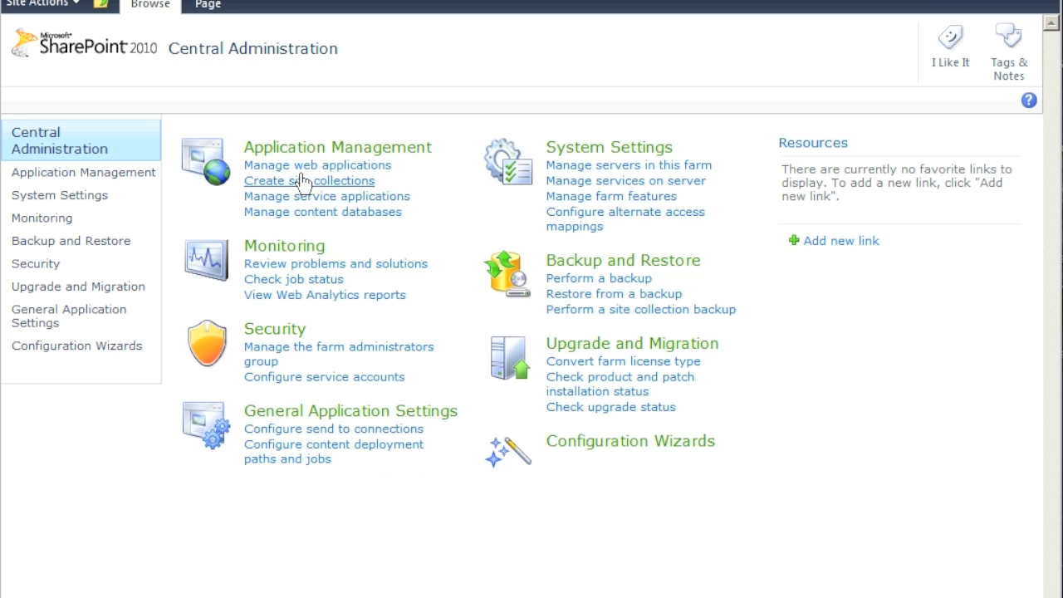